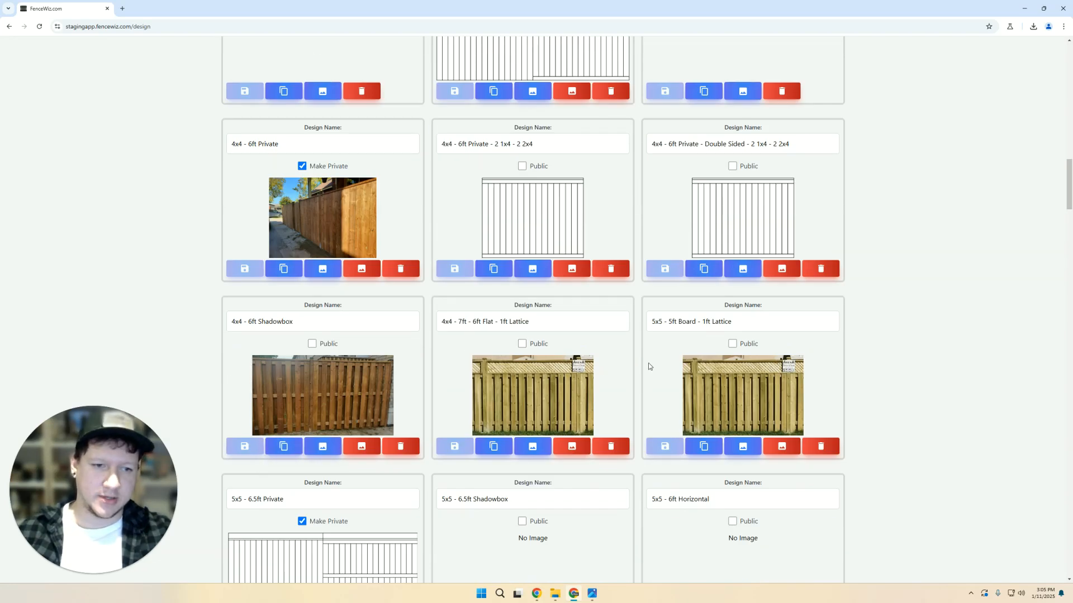
- Copy the 4x4 - 6ft Shadowbox design and open the copy in the design builder
click(283, 446)
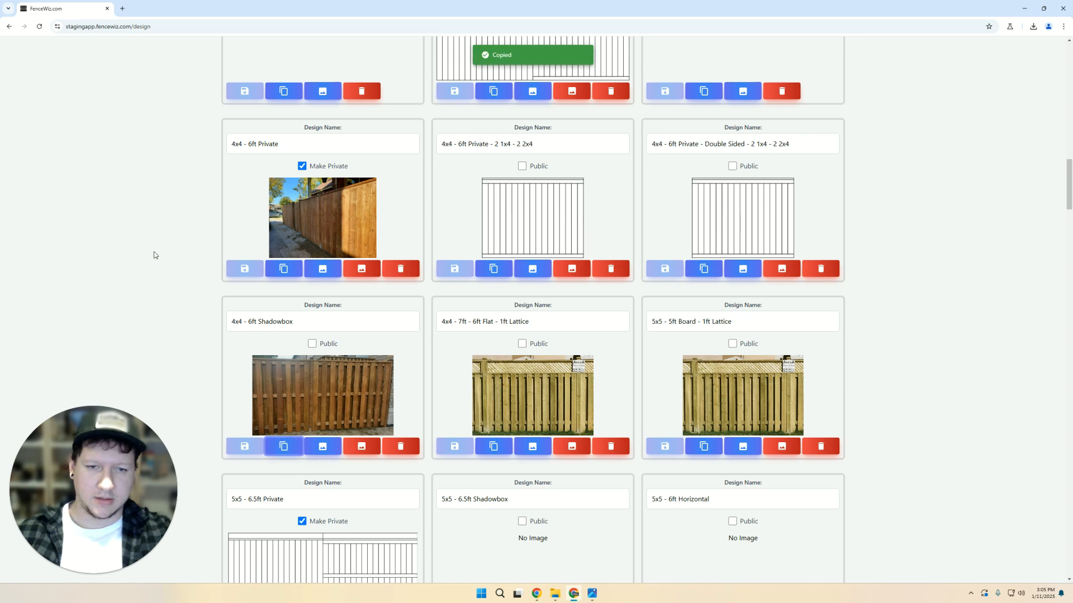
scroll(157, 249, up, 10)
click(556, 93)
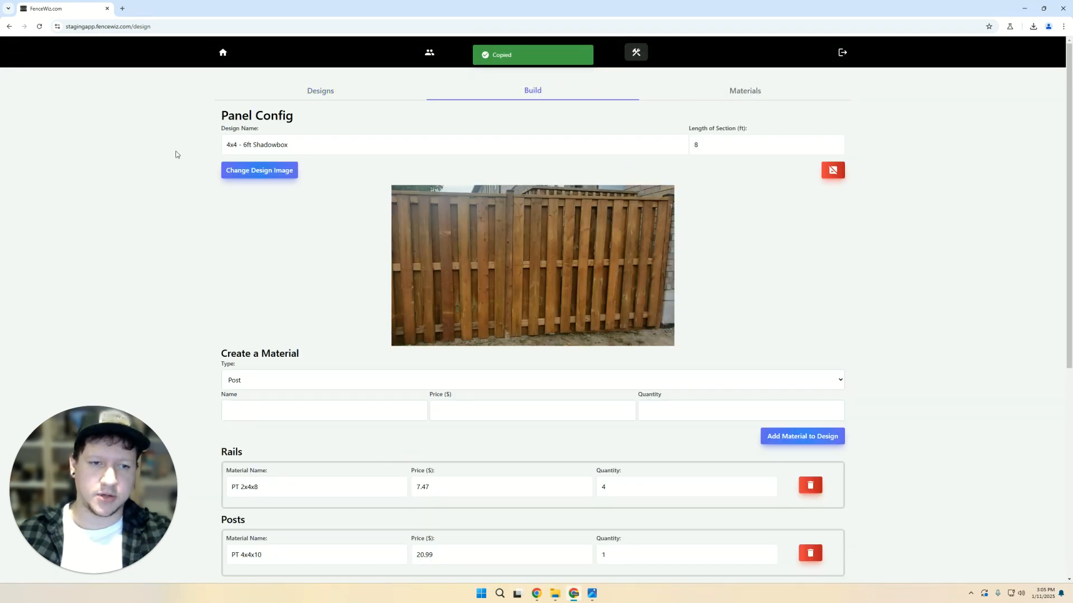
scroll(132, 175, down, 5)
scroll(601, 357, up, 2)
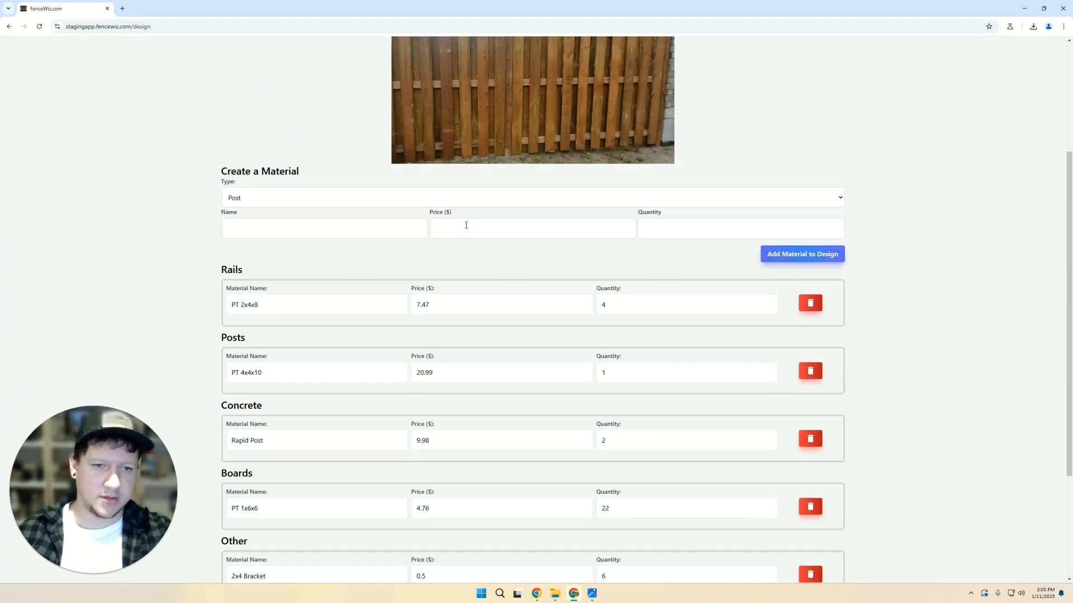
scroll(466, 225, up, 3)
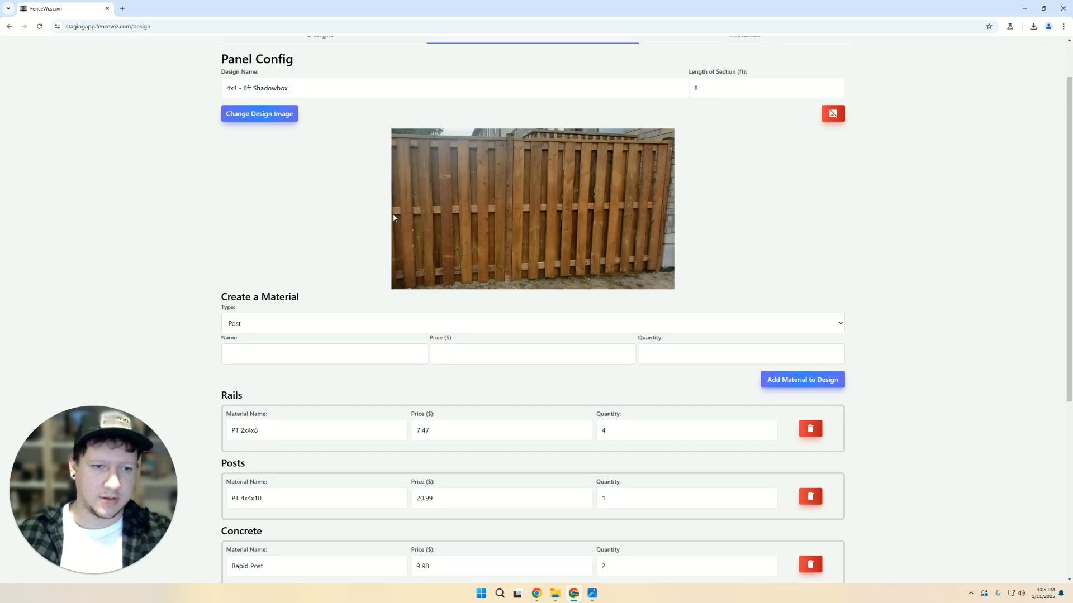
- Examine the material names, prices and quantities in the copied Shadowbox design, especially its rails and posts
scroll(543, 244, down, 6)
drag(439, 136, 366, 138)
click(340, 144)
drag(245, 142, 373, 138)
double_click(425, 144)
click(641, 150)
drag(664, 136, 581, 138)
drag(262, 201, 203, 199)
click(301, 210)
drag(657, 217, 507, 203)
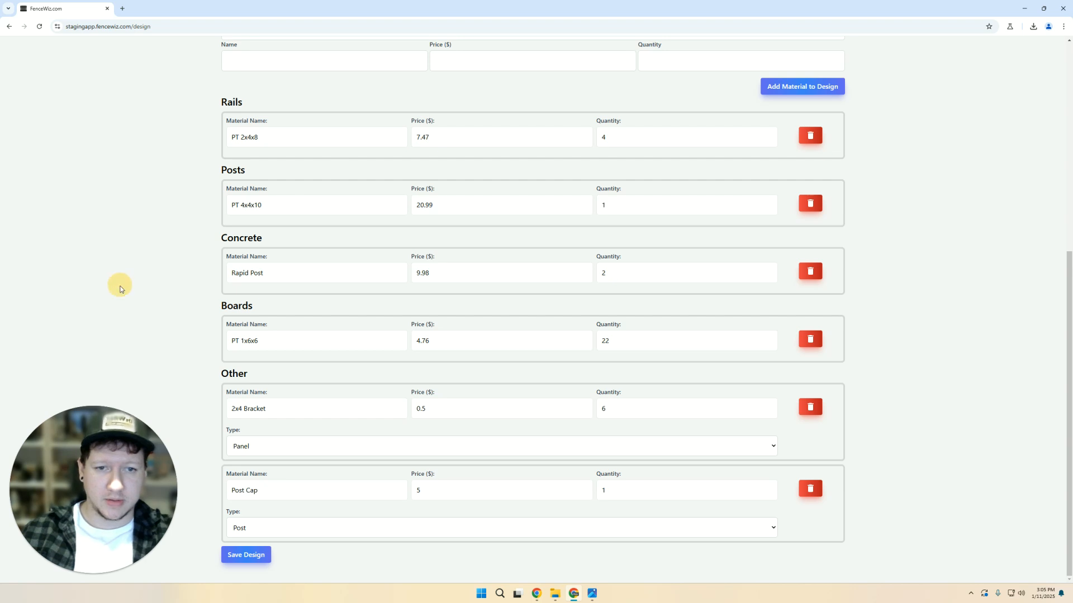
click(189, 329)
scroll(189, 329, up, 7)
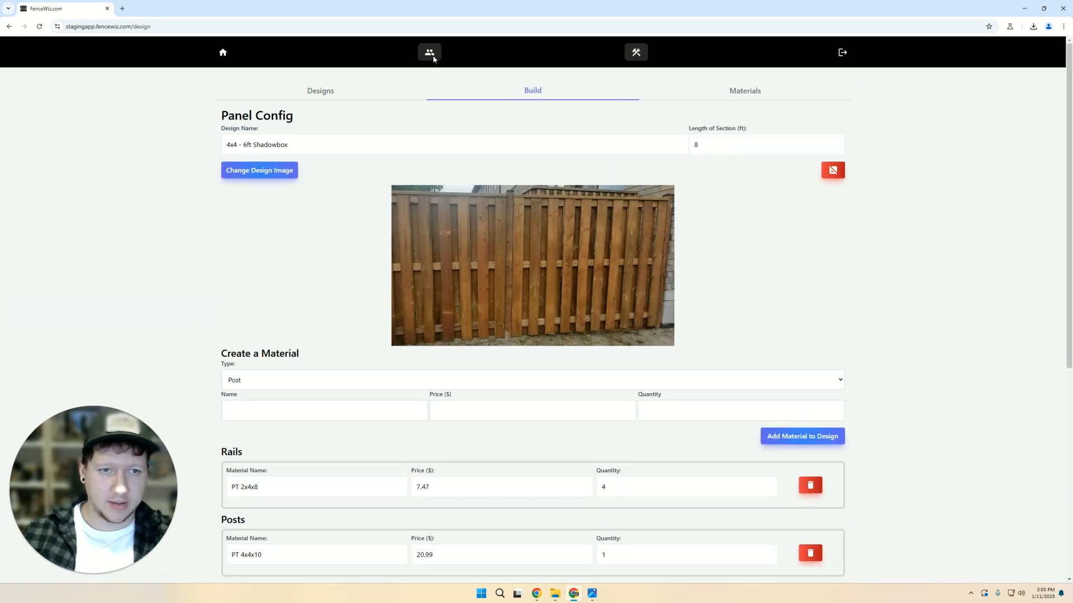
scroll(490, 344, down, 6)
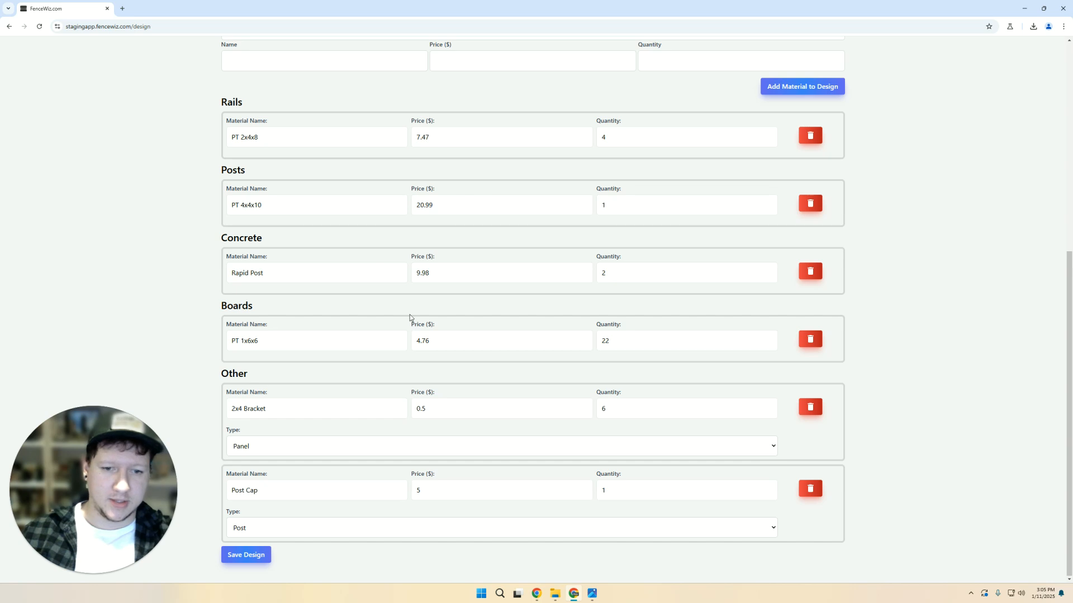
scroll(462, 467, up, 6)
- Open the company team page and review the service tax, material tax, labor cost and material markup fields
click(430, 54)
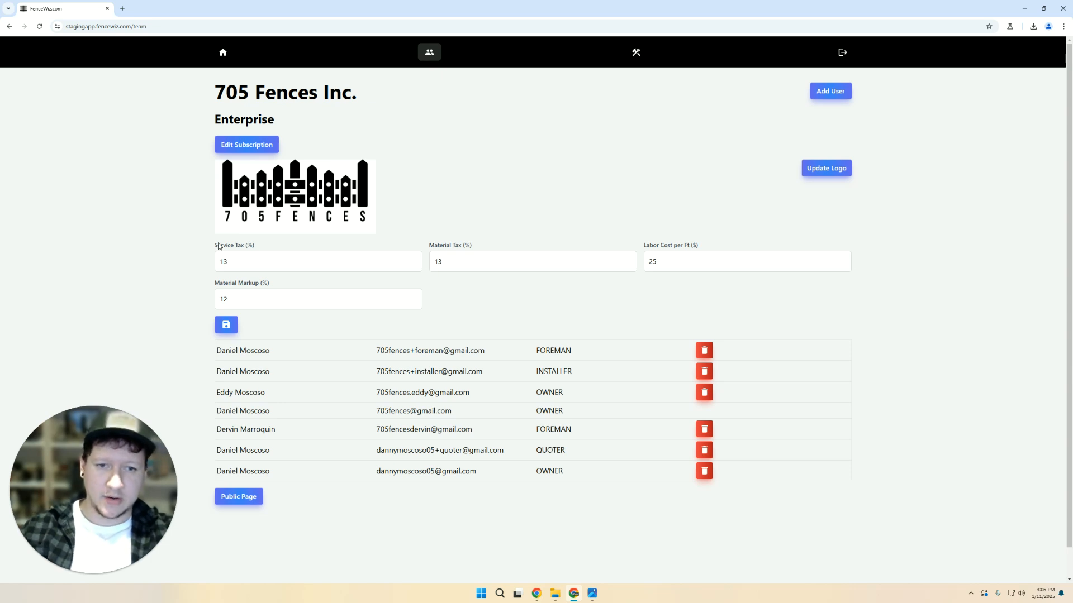
drag(218, 249, 249, 249)
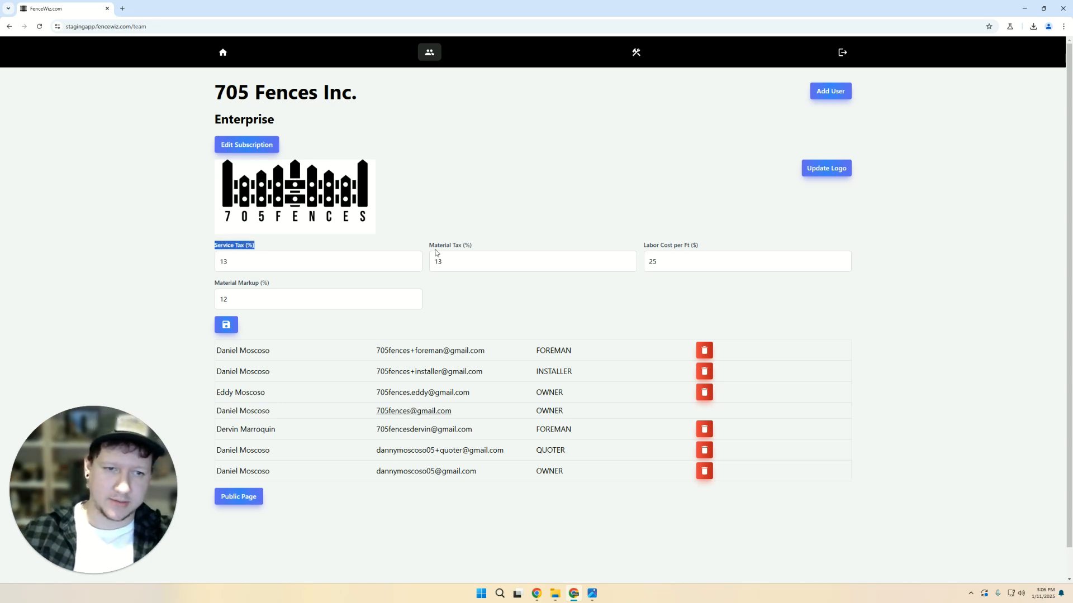
drag(435, 245, 516, 242)
drag(644, 246, 698, 244)
triple_click(242, 283)
click(256, 283)
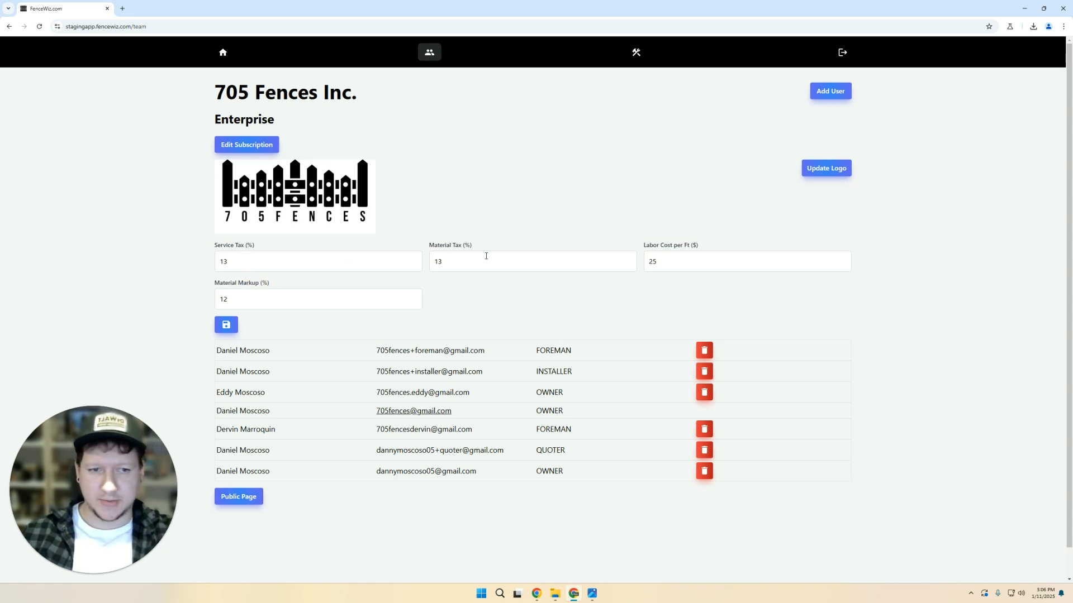
- Examine the company's service tax and material tax percentages
click(256, 245)
drag(251, 265, 160, 270)
click(184, 271)
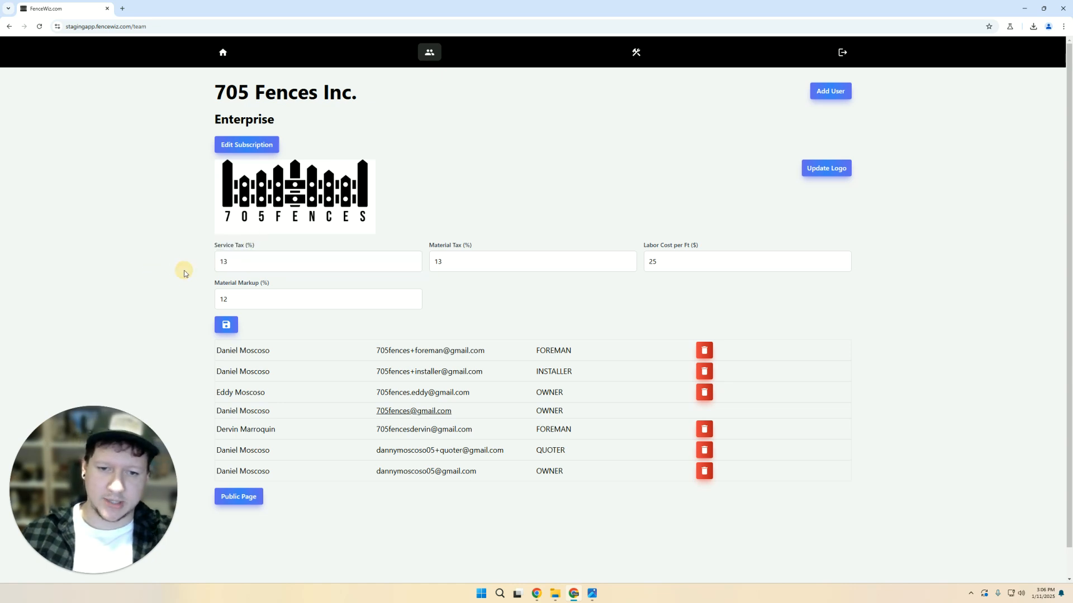
triple_click(257, 246)
click(258, 245)
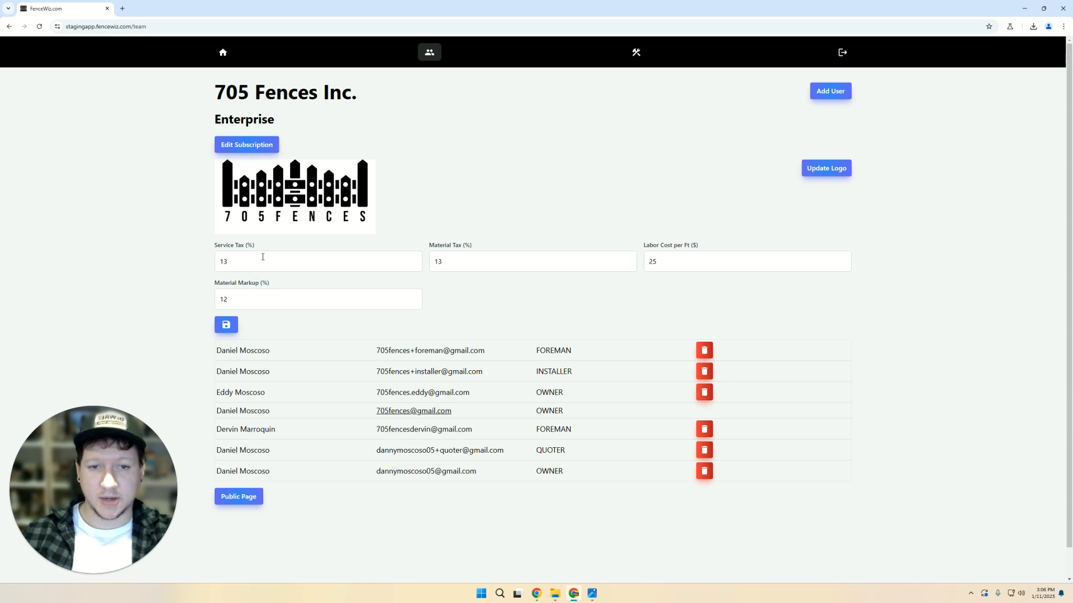
drag(246, 263, 198, 263)
click(197, 266)
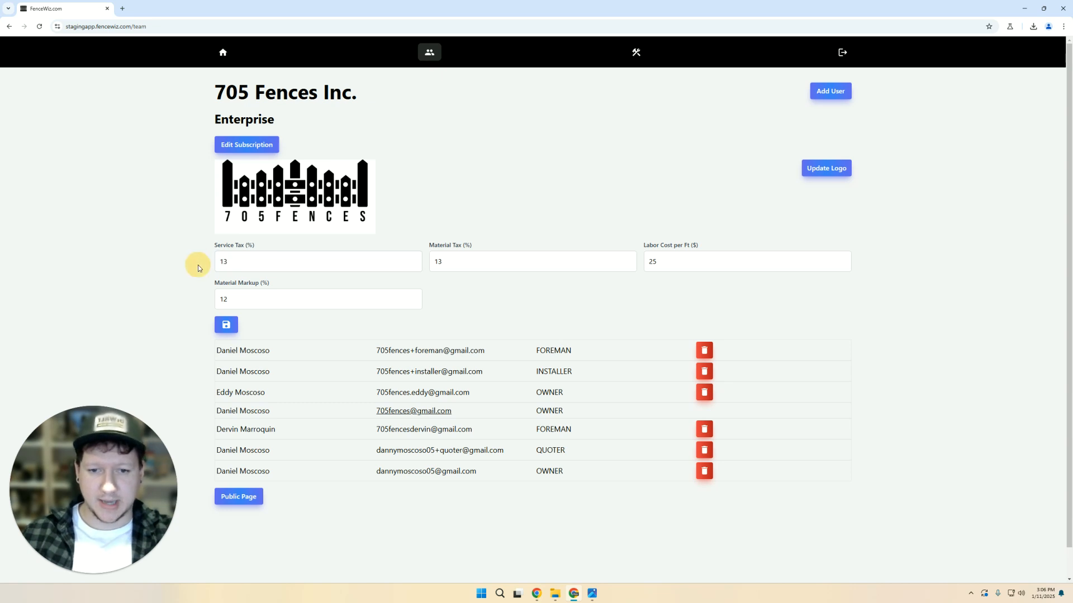
drag(428, 246, 469, 242)
click(471, 242)
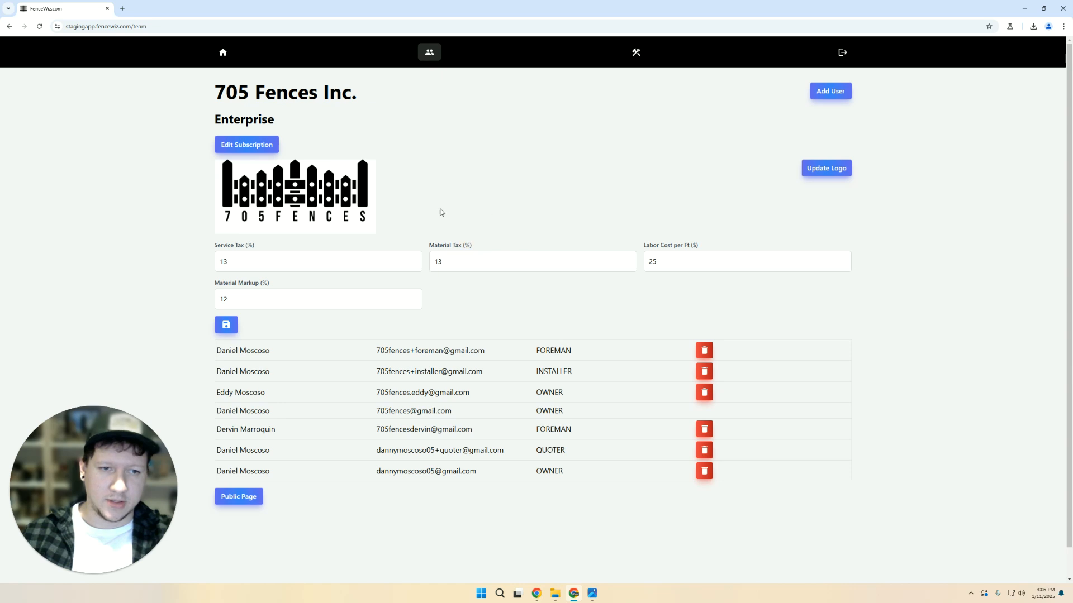
drag(462, 262, 438, 272)
click(452, 280)
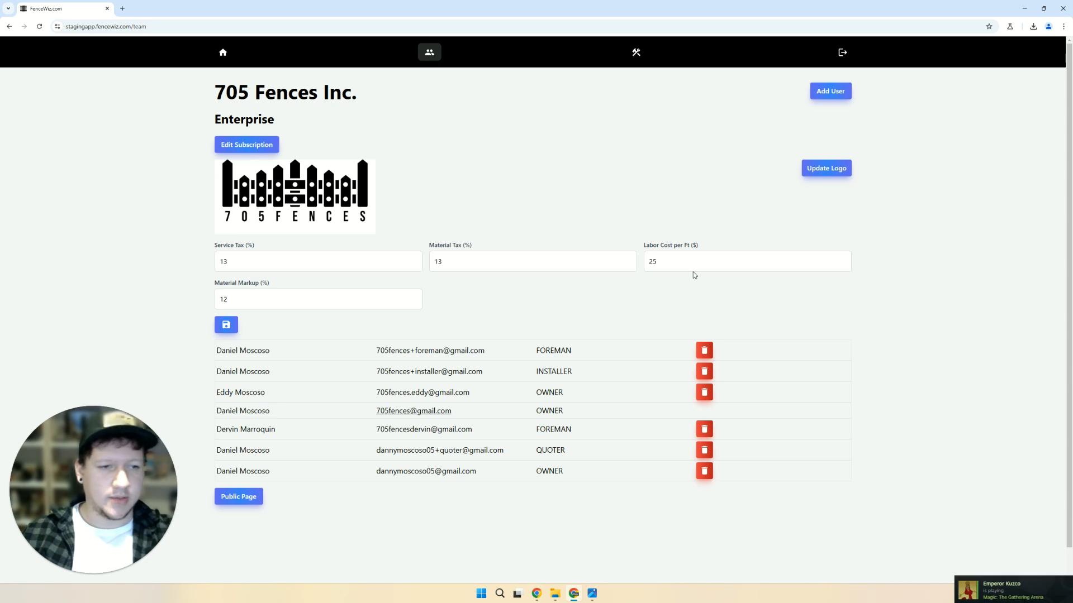
- Check the company's labor cost per foot setting
mouse_move(648, 245)
mouse_down()
mouse_move(685, 244)
mouse_move(635, 246)
mouse_move(635, 258)
mouse_up()
click(696, 248)
click(666, 245)
click(690, 280)
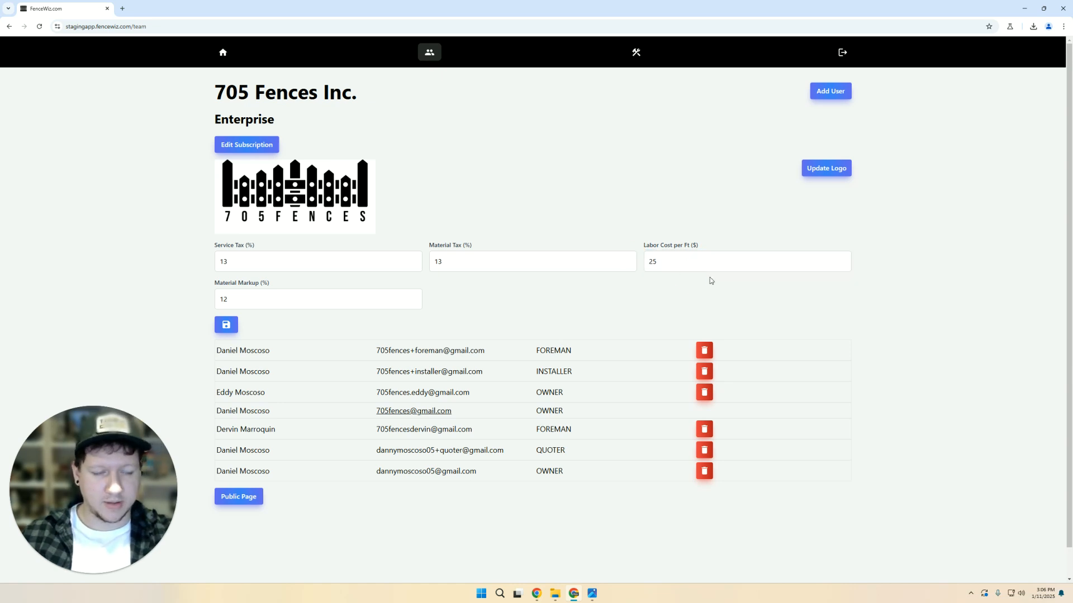
click(647, 262)
click(656, 281)
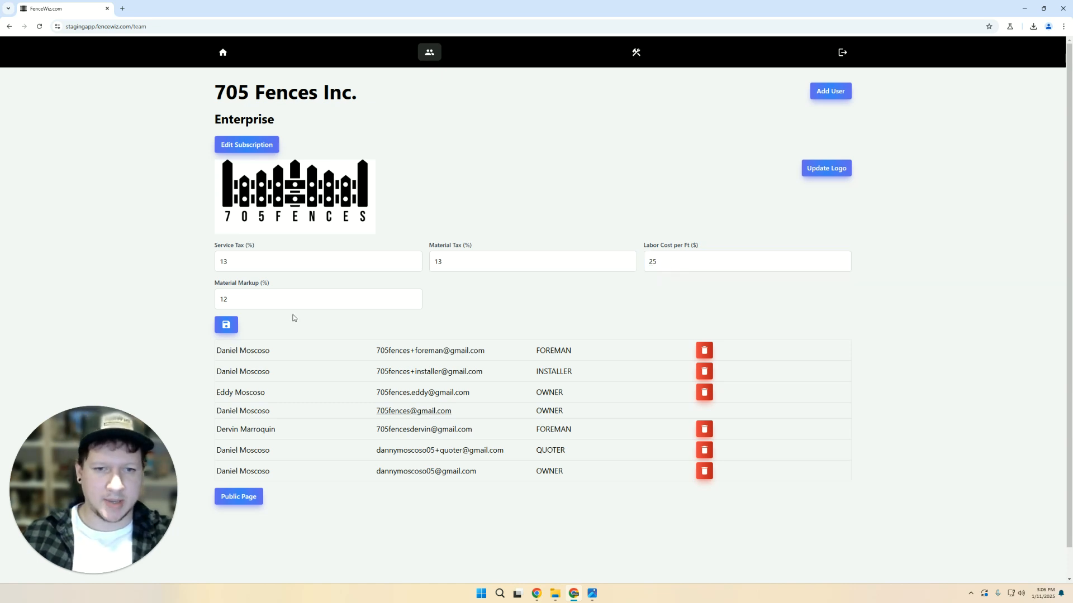
- Check the company's material markup percentage
drag(210, 283, 225, 300)
click(276, 283)
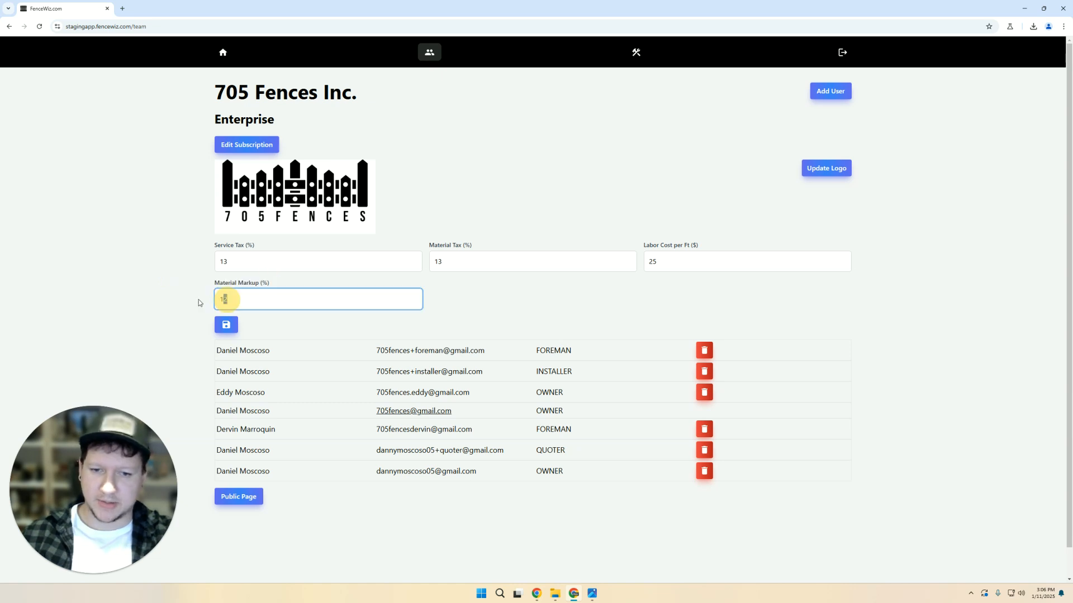
click(161, 298)
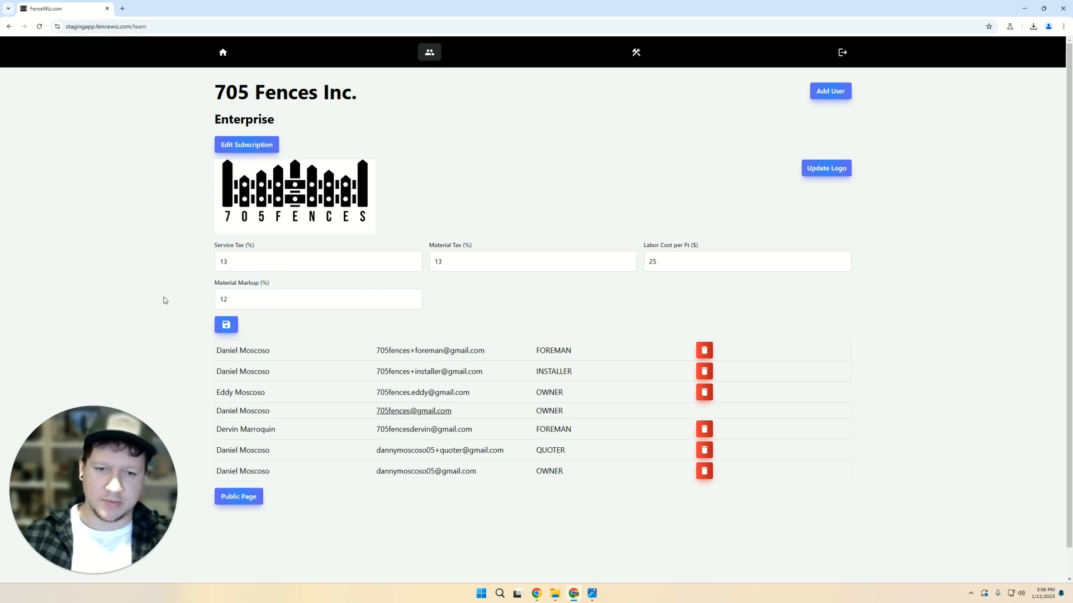
click(250, 297)
click(173, 308)
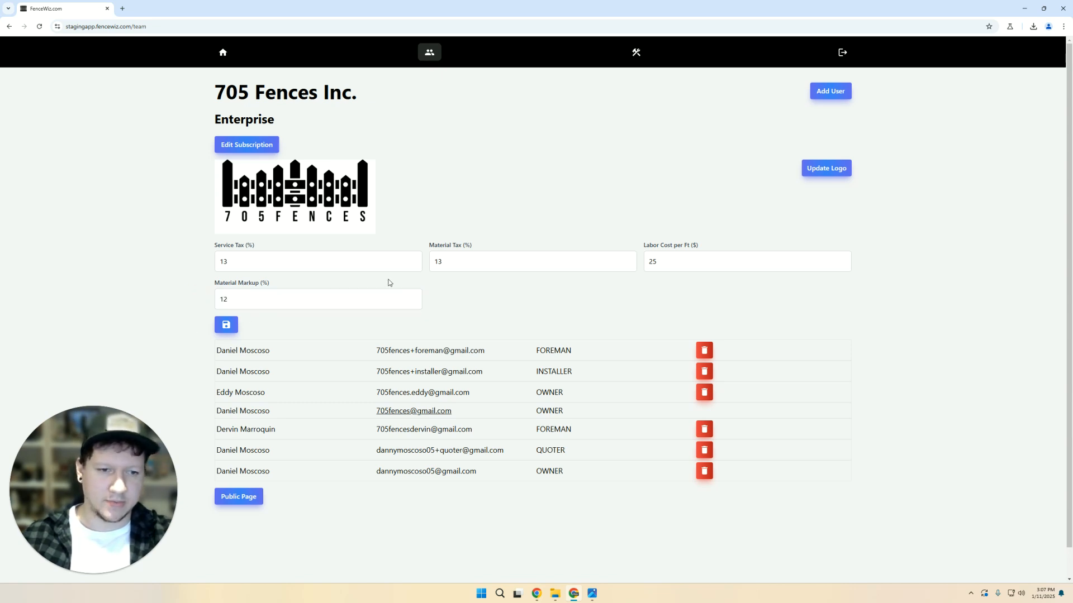
click(271, 294)
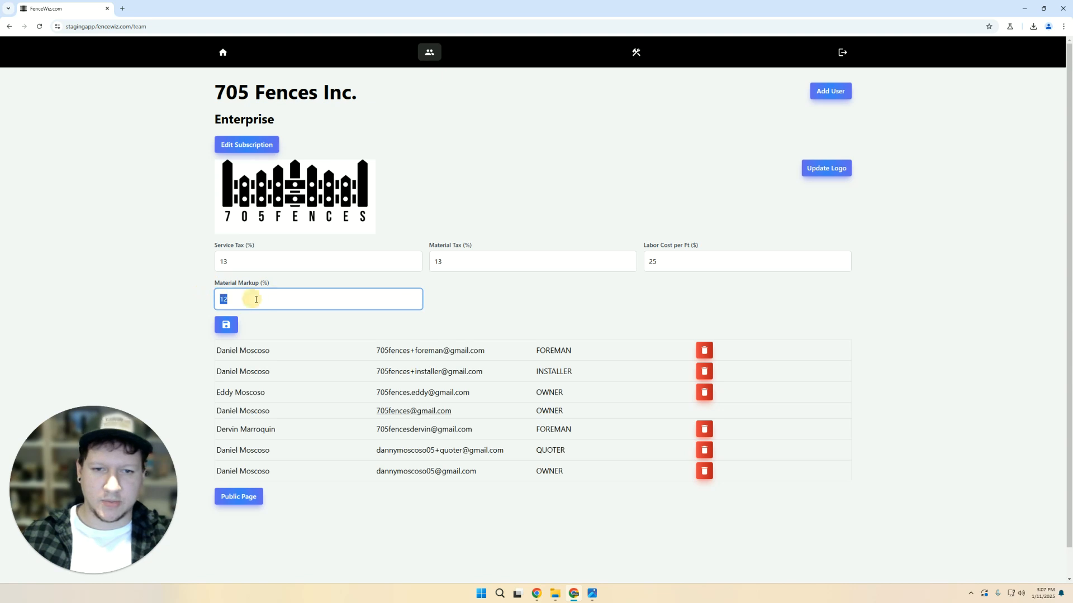
drag(271, 284, 199, 280)
click(201, 280)
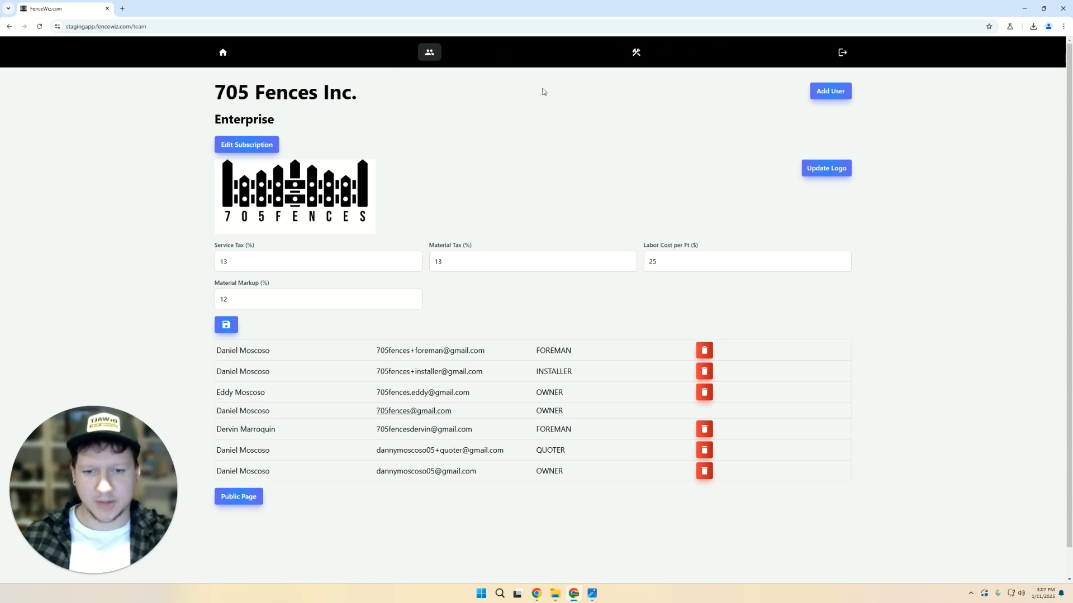
- Return to the company's fence designs and open an empty design form in the builder
click(636, 53)
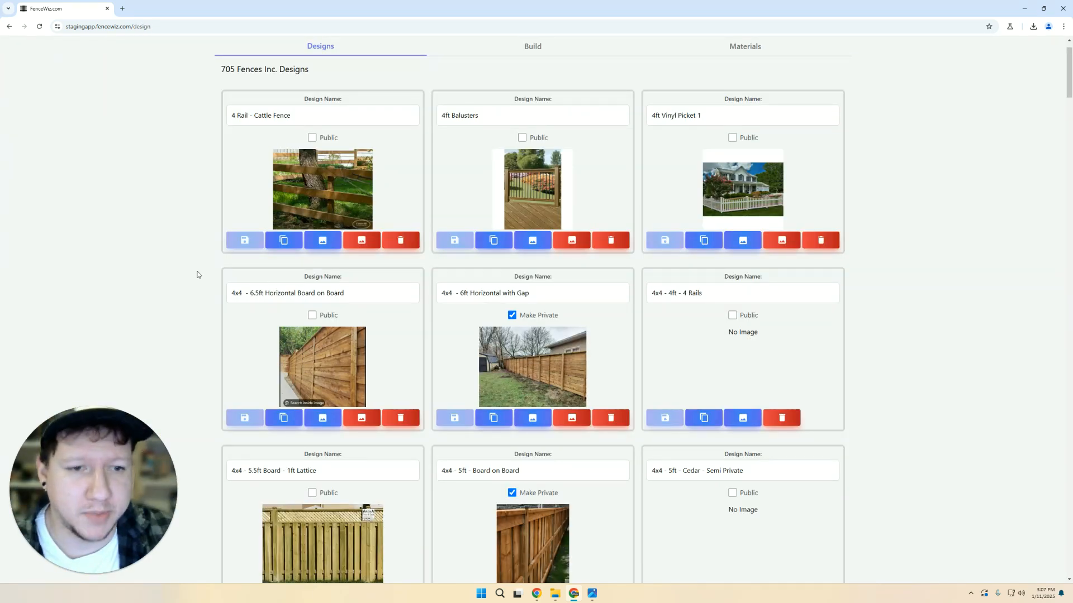
scroll(200, 276, down, 2)
scroll(541, 109, up, 3)
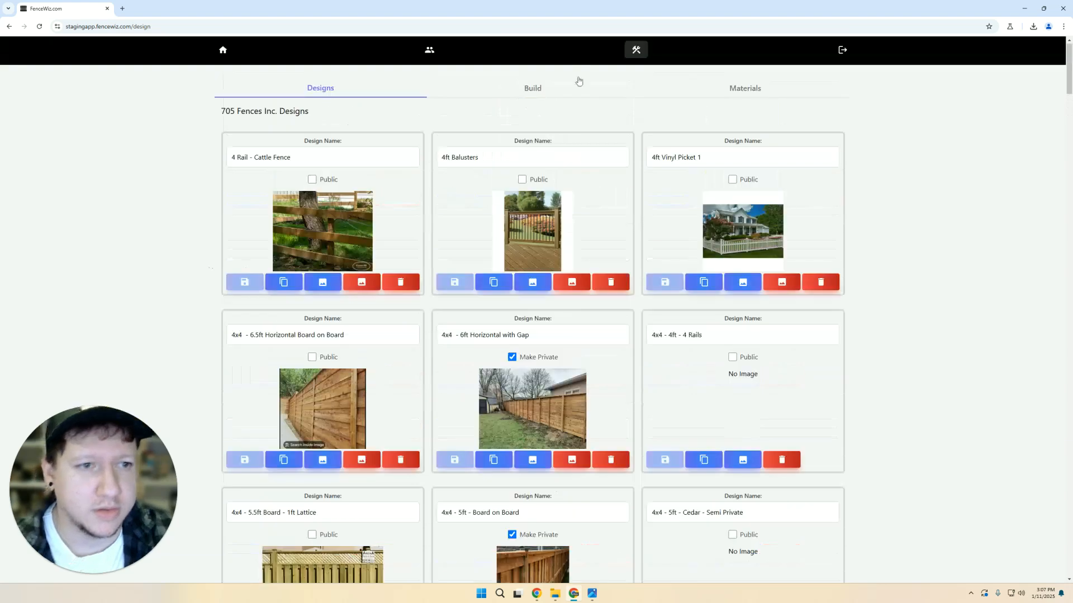
click(546, 91)
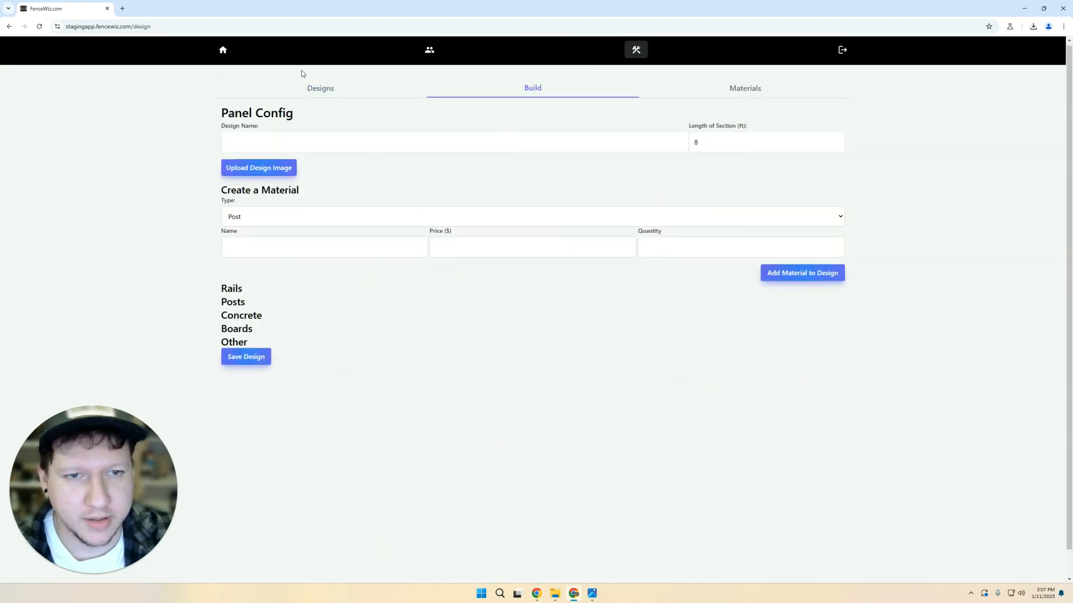
- Copy the 4x4 - 6ft Board on Board design into the builder and look through its materials
click(321, 89)
scroll(780, 463, down, 5)
scroll(617, 381, down, 5)
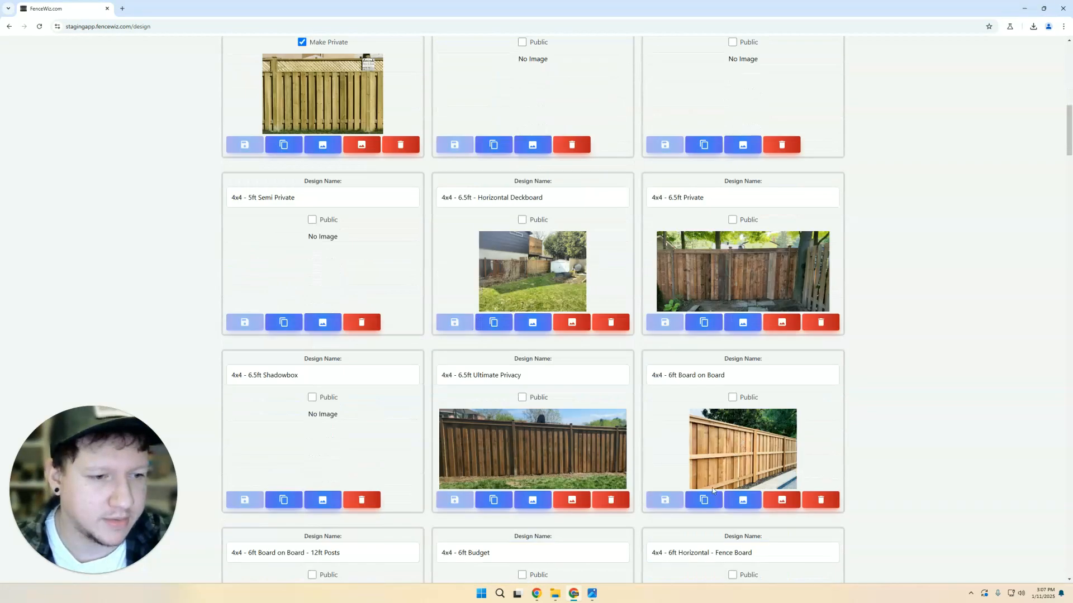
click(711, 496)
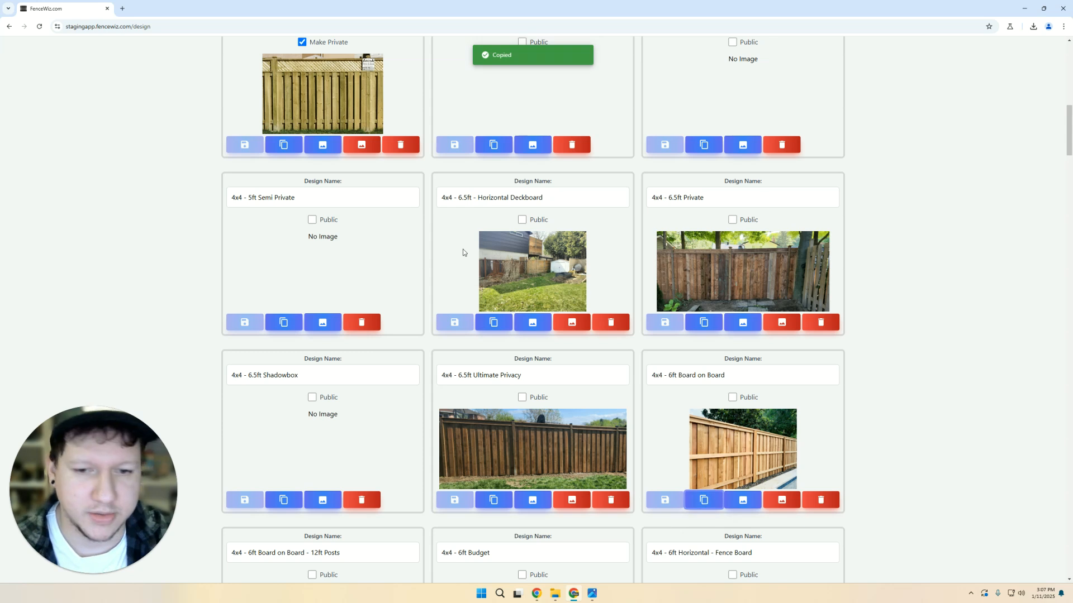
click(523, 91)
scroll(553, 335, down, 6)
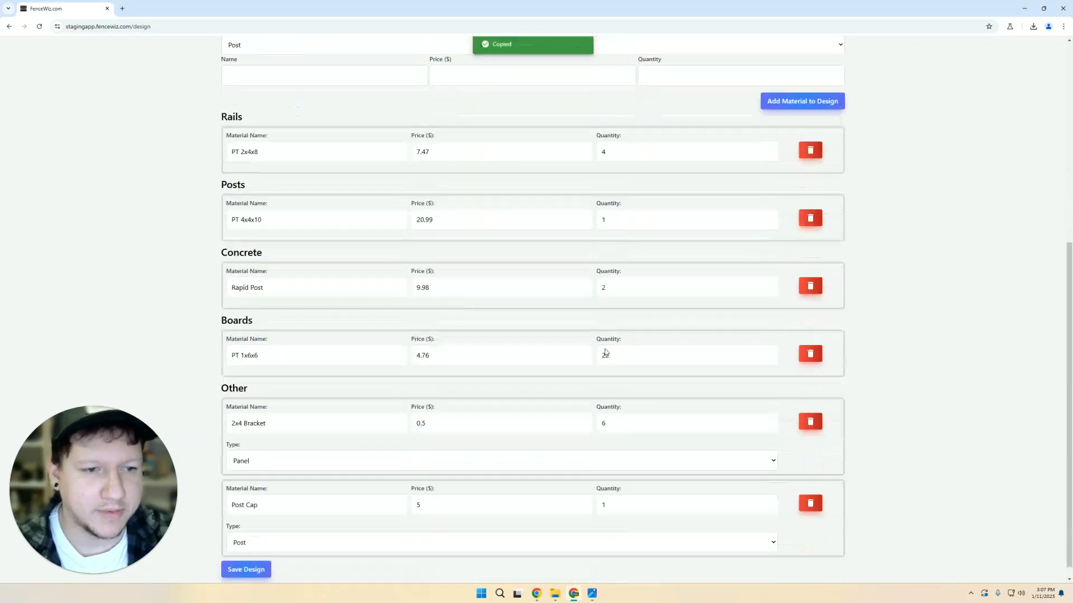
scroll(643, 368, up, 6)
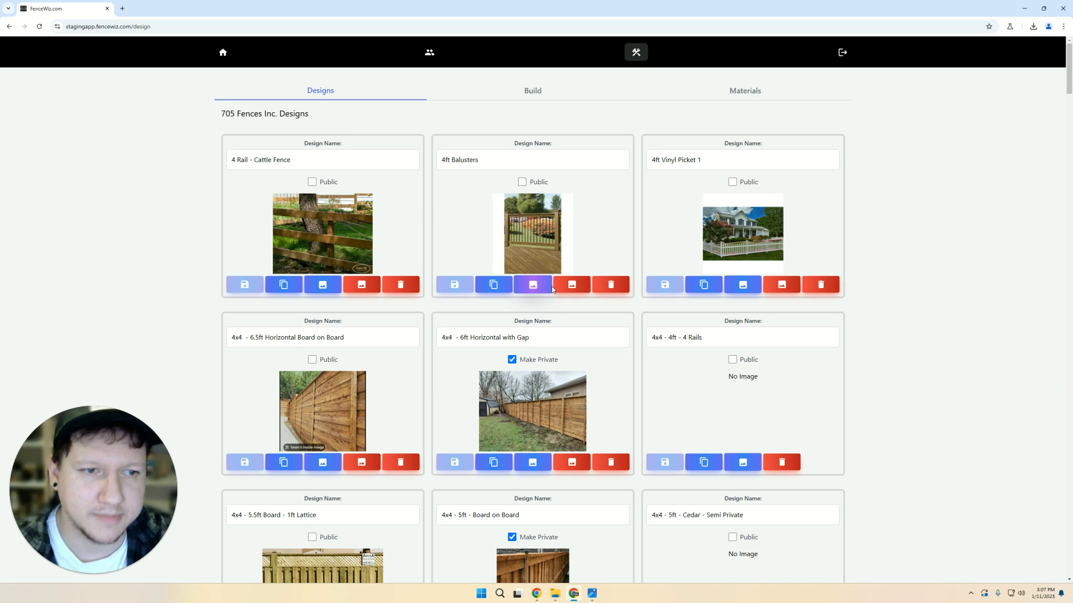
- Open a blank design in the builder and view the fence drawing design.png in Photos for reference
click(525, 93)
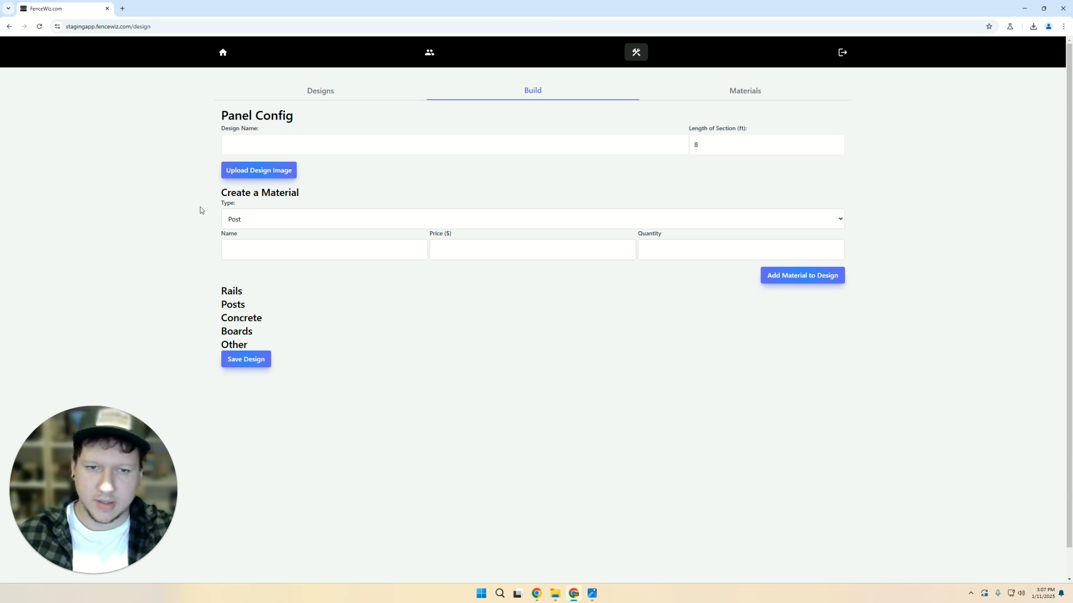
click(593, 594)
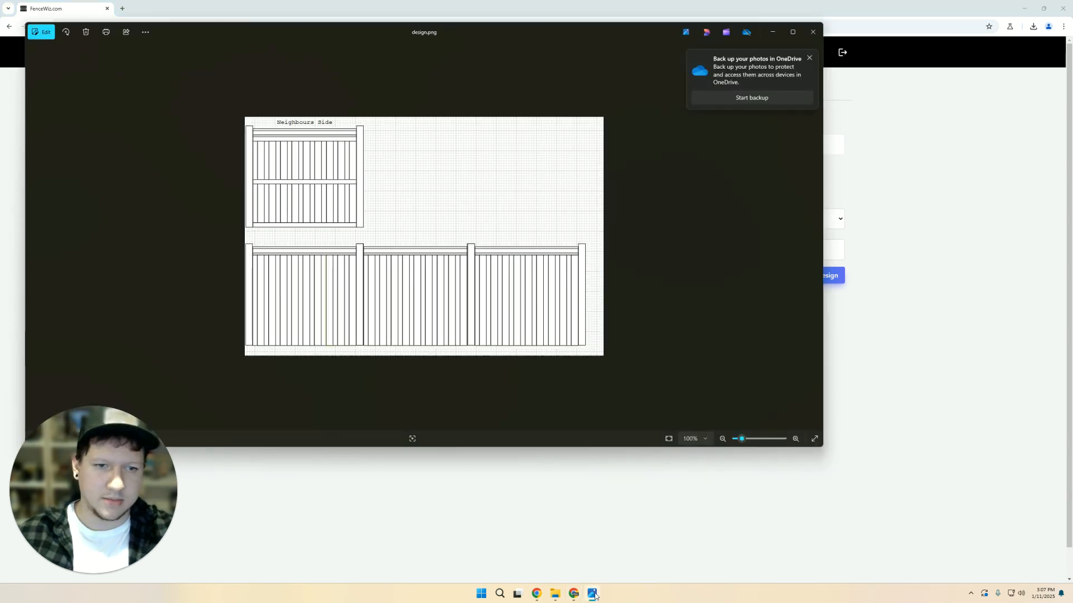
scroll(467, 311, up, 3)
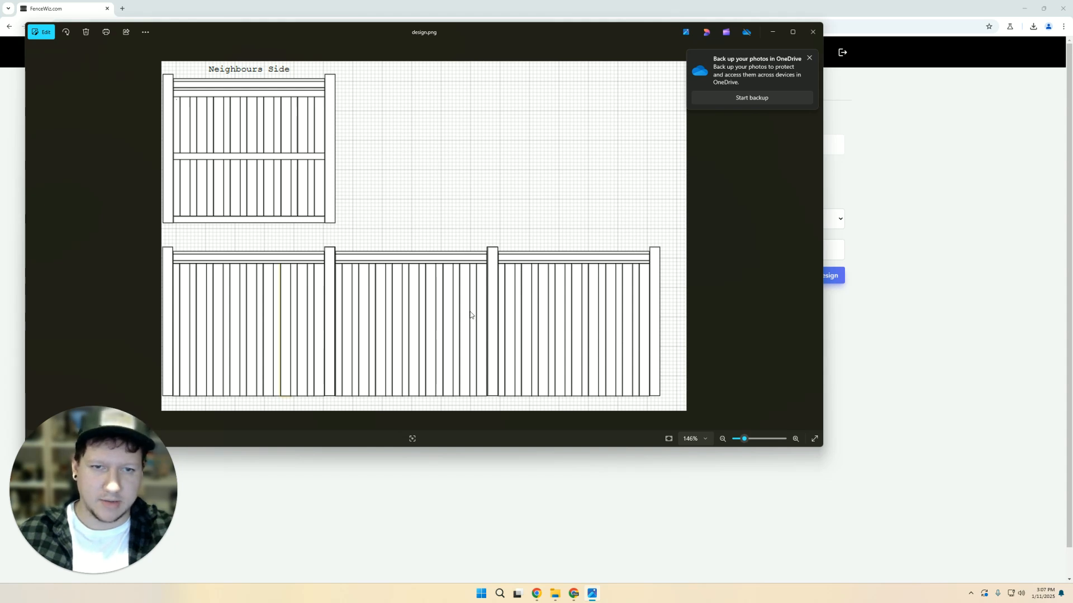
click(772, 32)
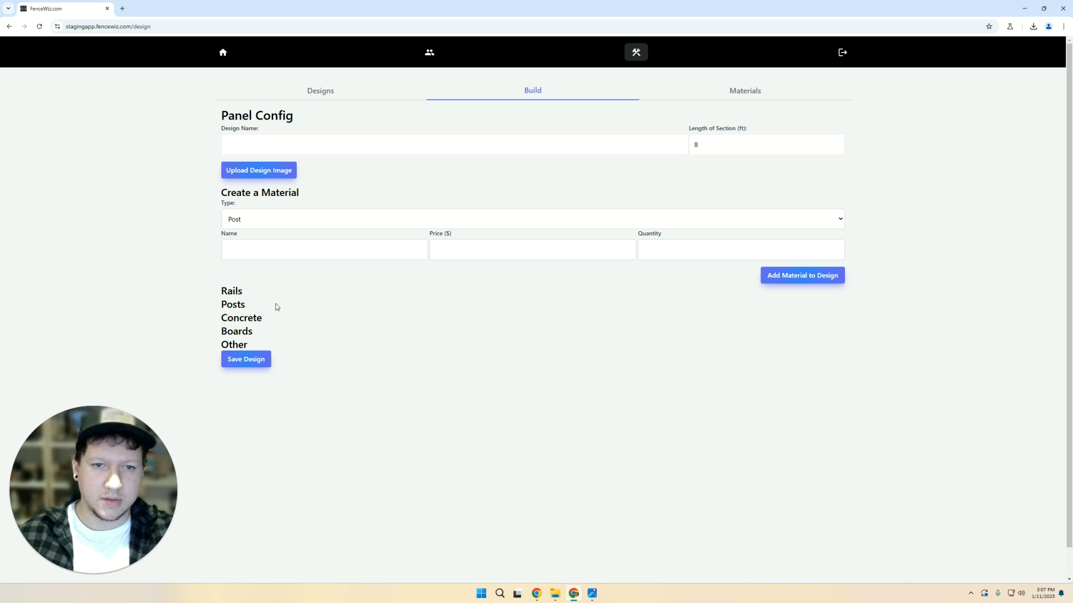
- Name the new design Ultimate Privacy Fence and check its section length
click(246, 137)
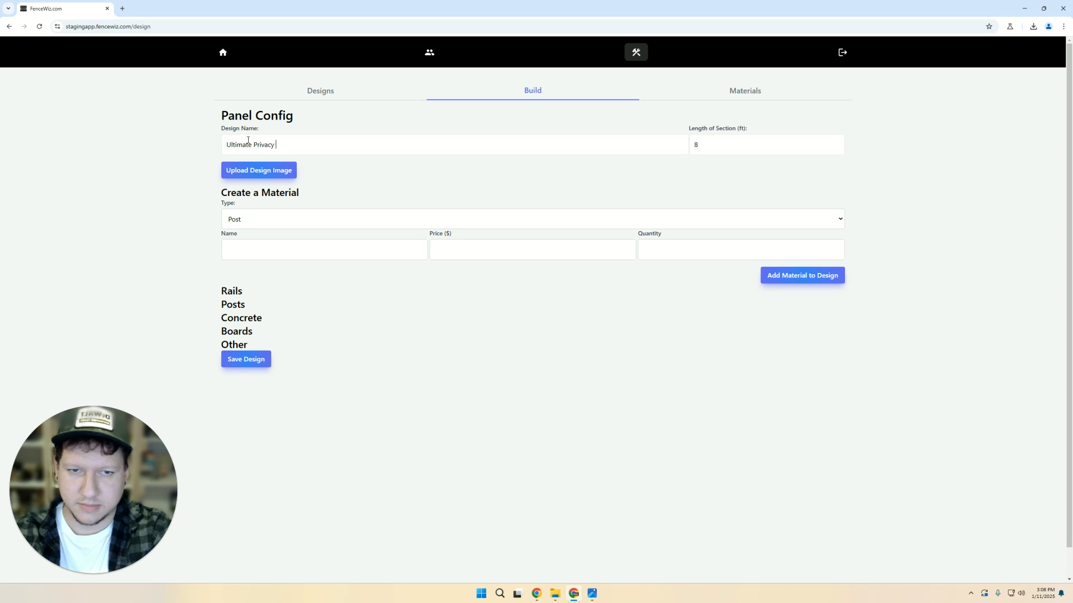
click(735, 154)
drag(716, 147, 679, 151)
click(680, 151)
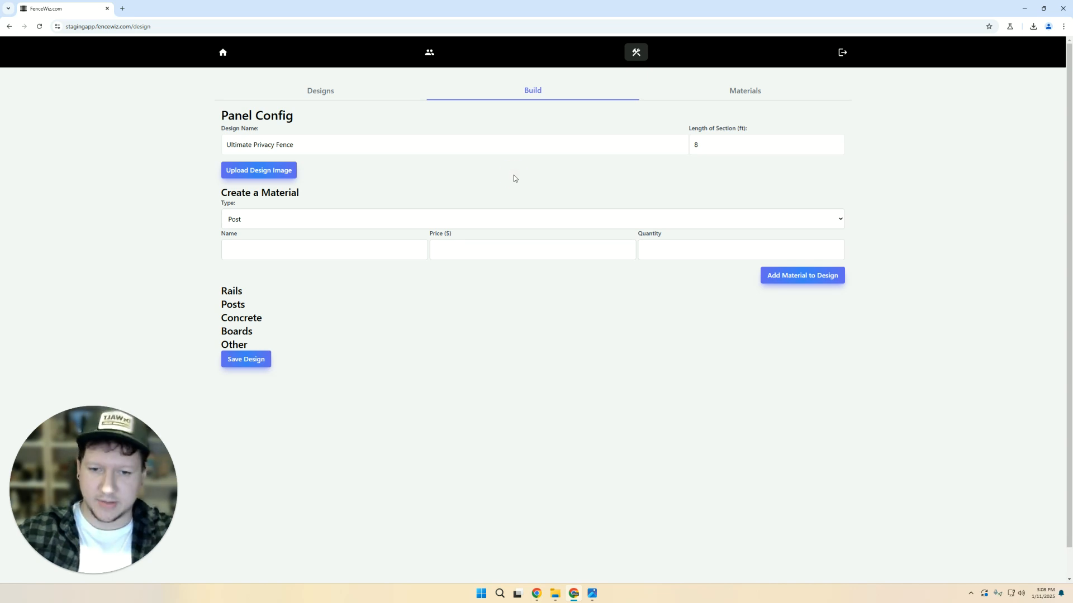
click(704, 144)
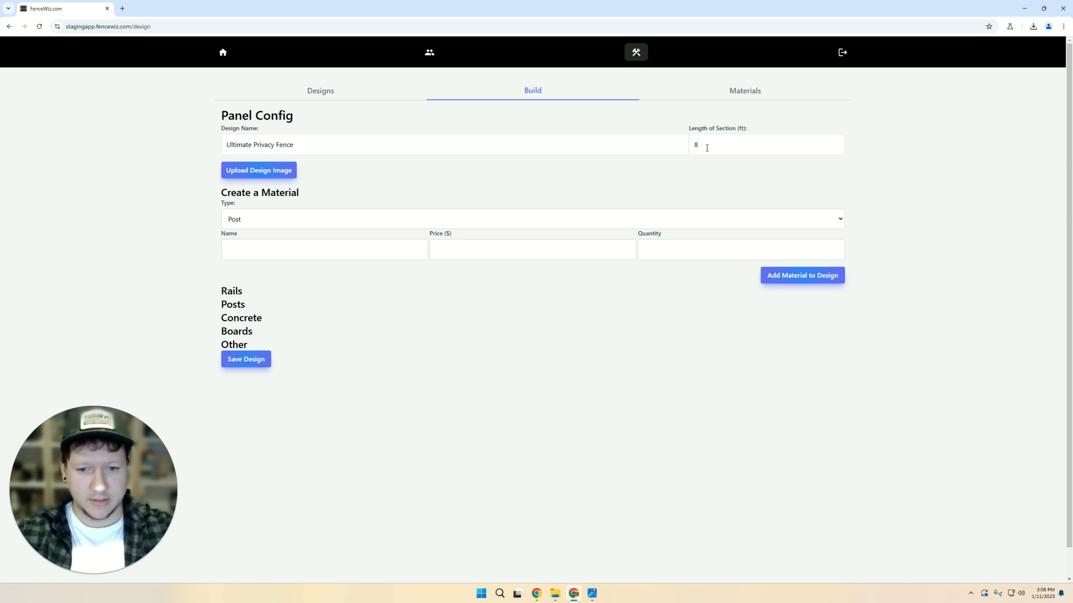
drag(716, 146, 665, 144)
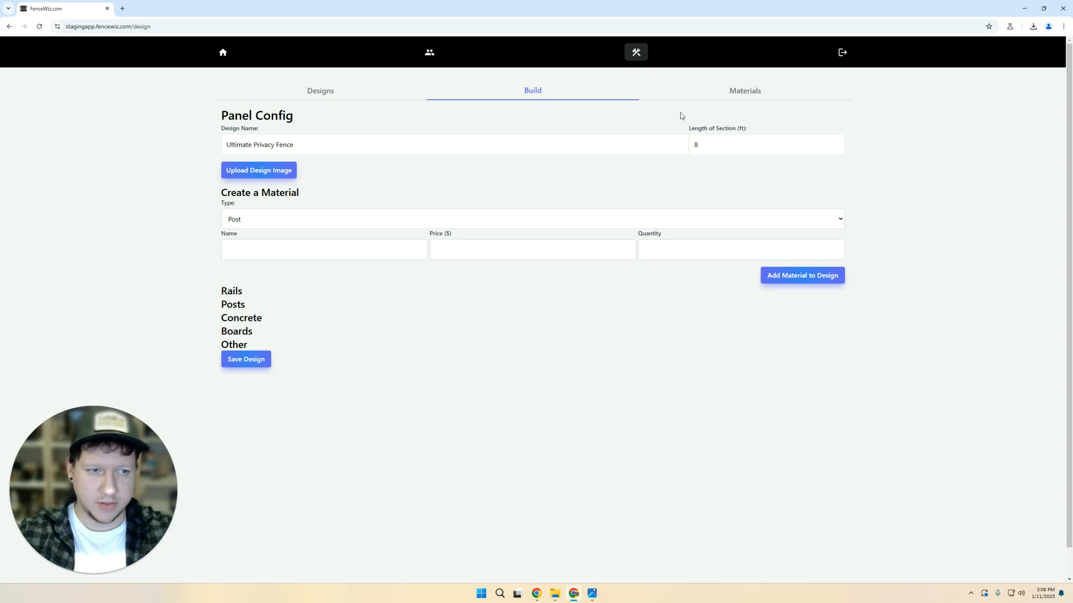
click(696, 146)
click(680, 165)
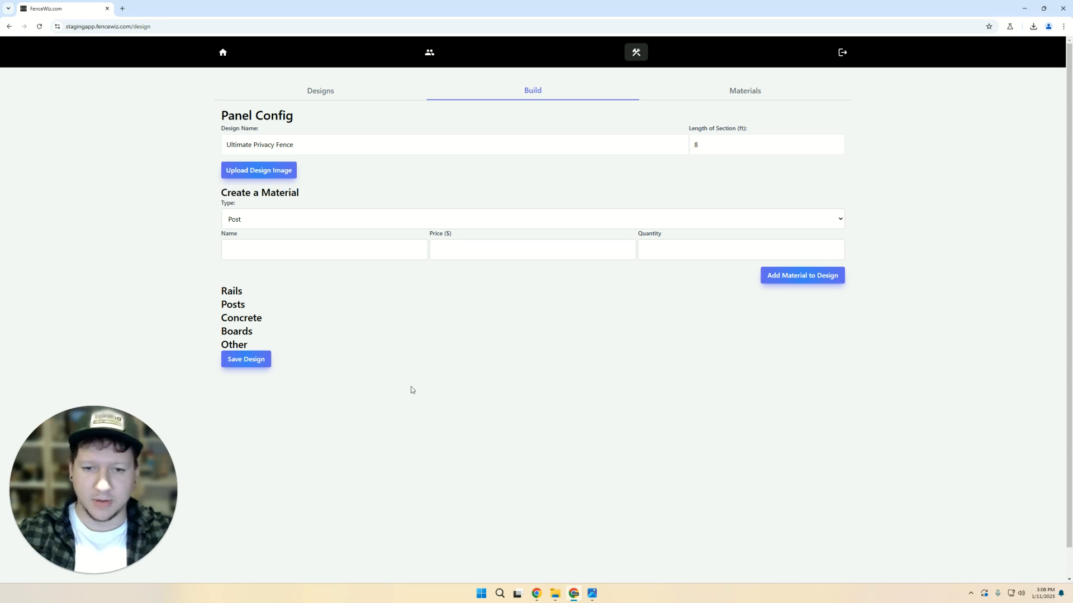
- Upload design.png from Downloads as the design image and enlarge the page to 110% to see it better
click(259, 170)
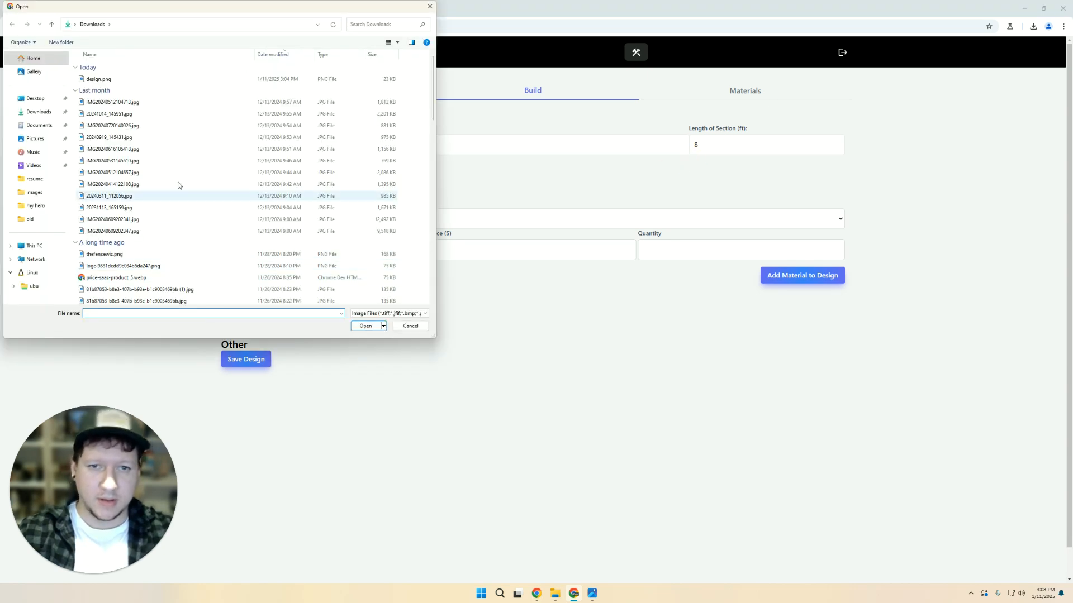
double_click(104, 80)
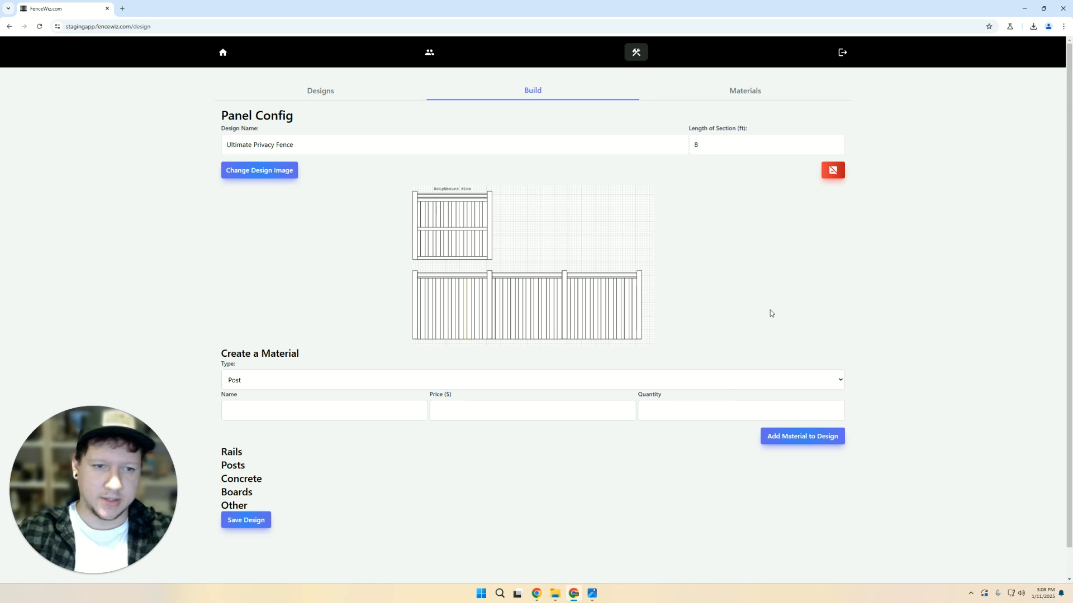
key(ctrl+plus)
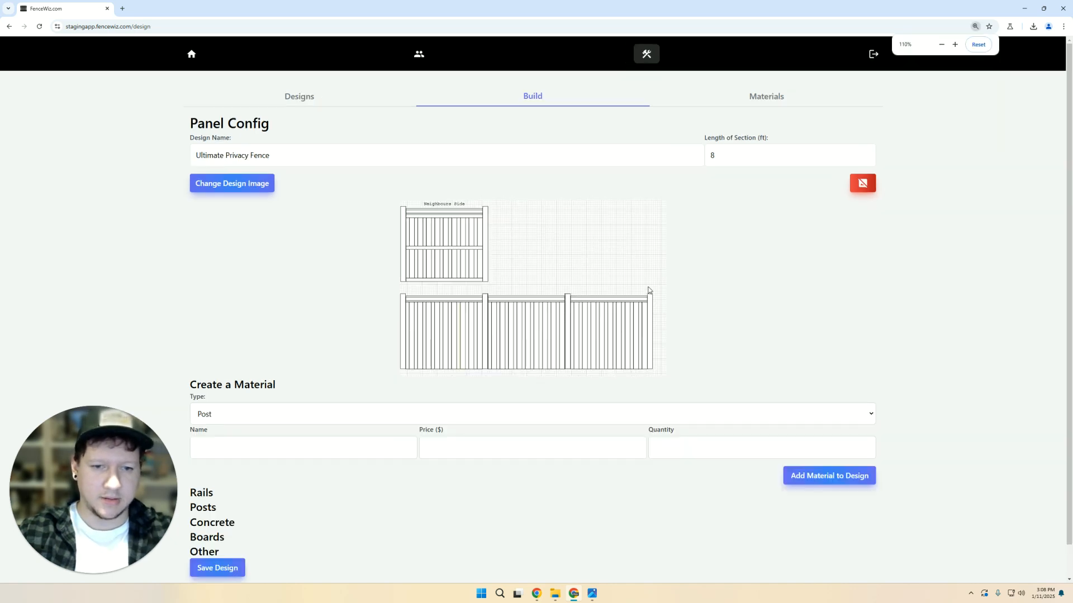
key(ctrl+plus)
key(ctrl+minus)
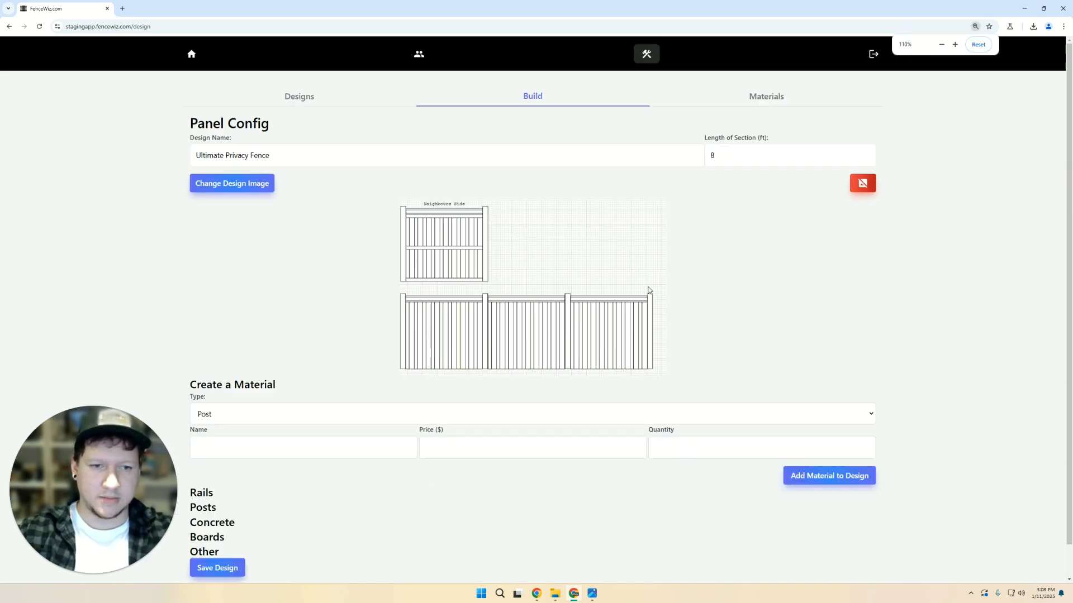
- Add a post material named 6x6x10 to the design with a price of $50 and a quantity of 1
scroll(645, 302, down, 1)
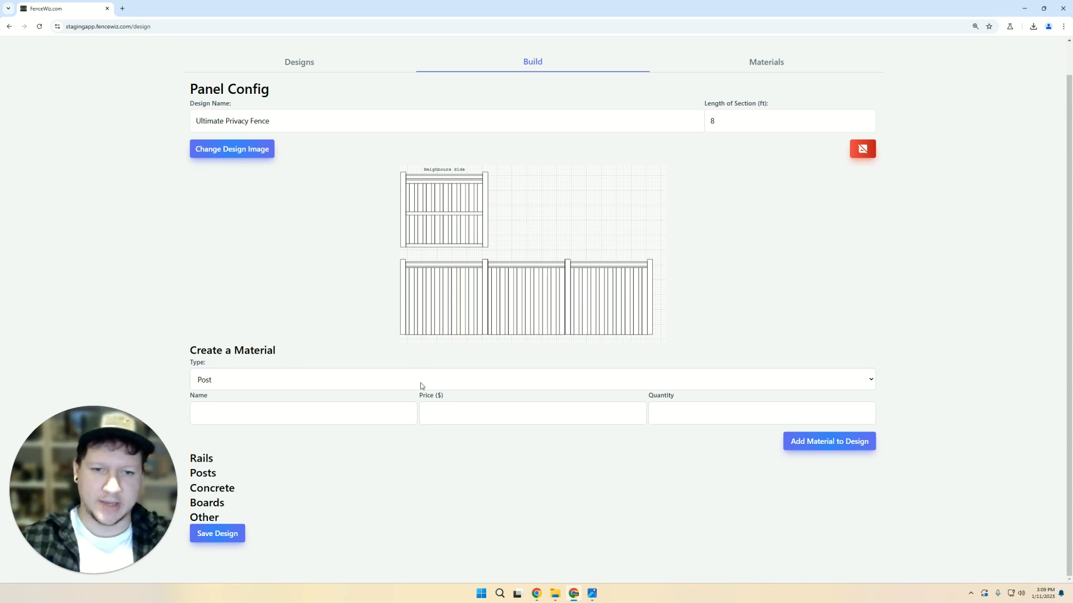
click(261, 414)
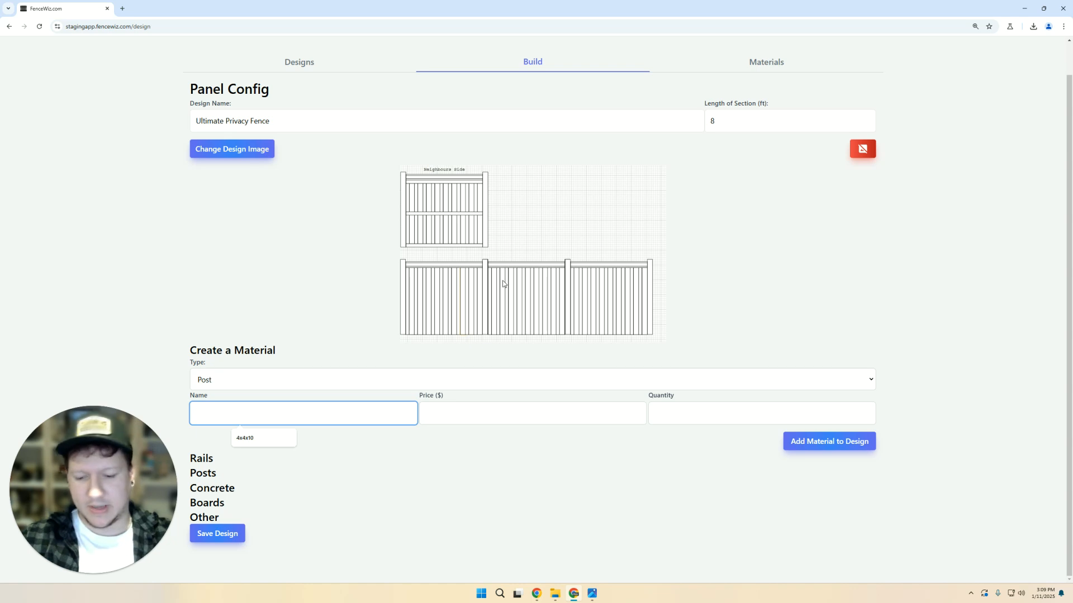
text(6x6x10)
key(Tab)
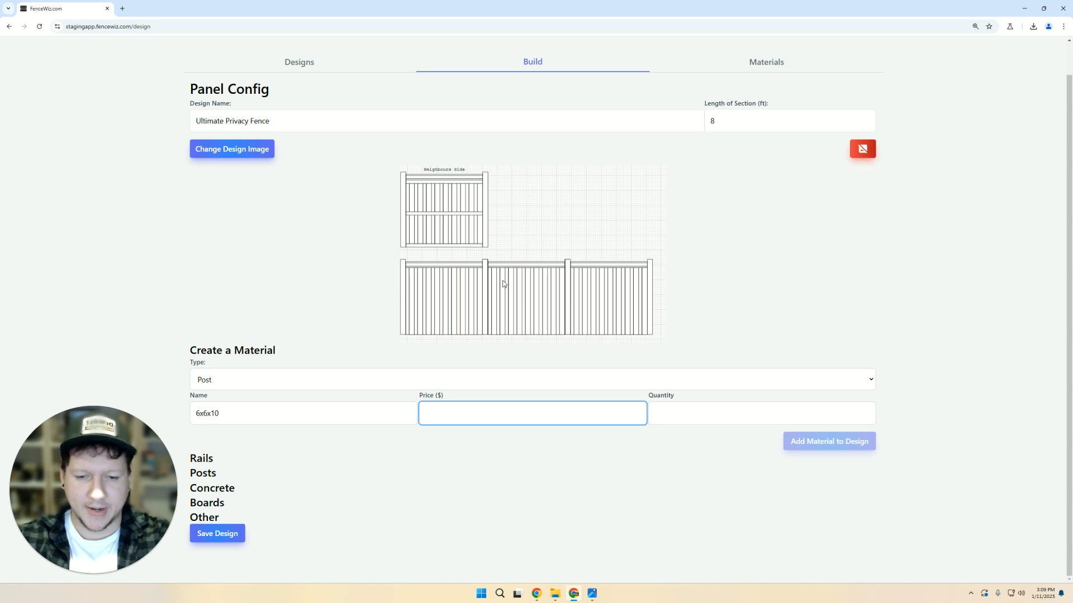
key(Tab)
text(1)
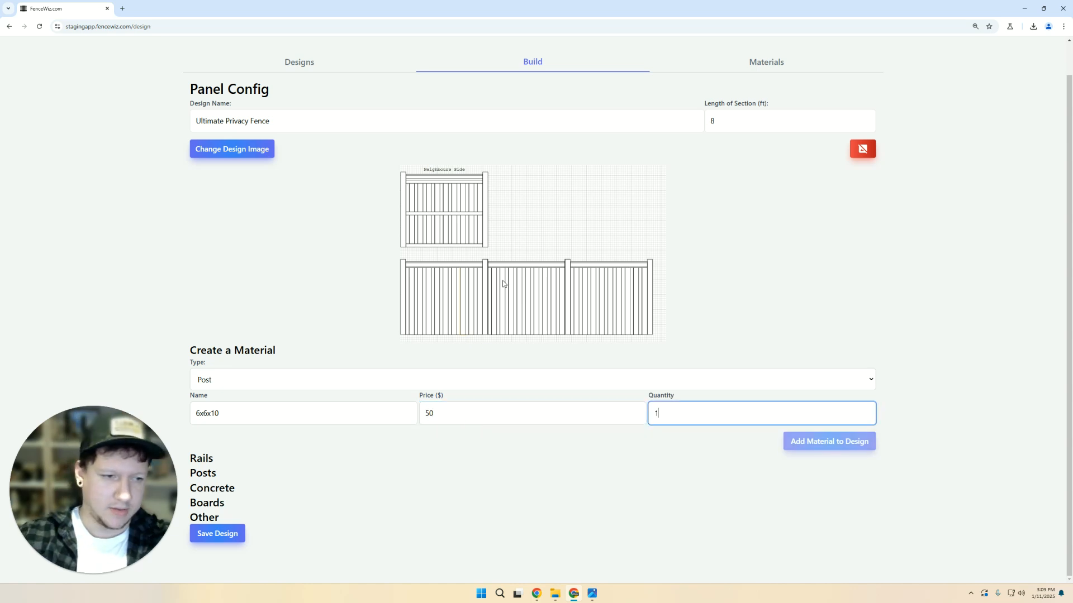
click(490, 431)
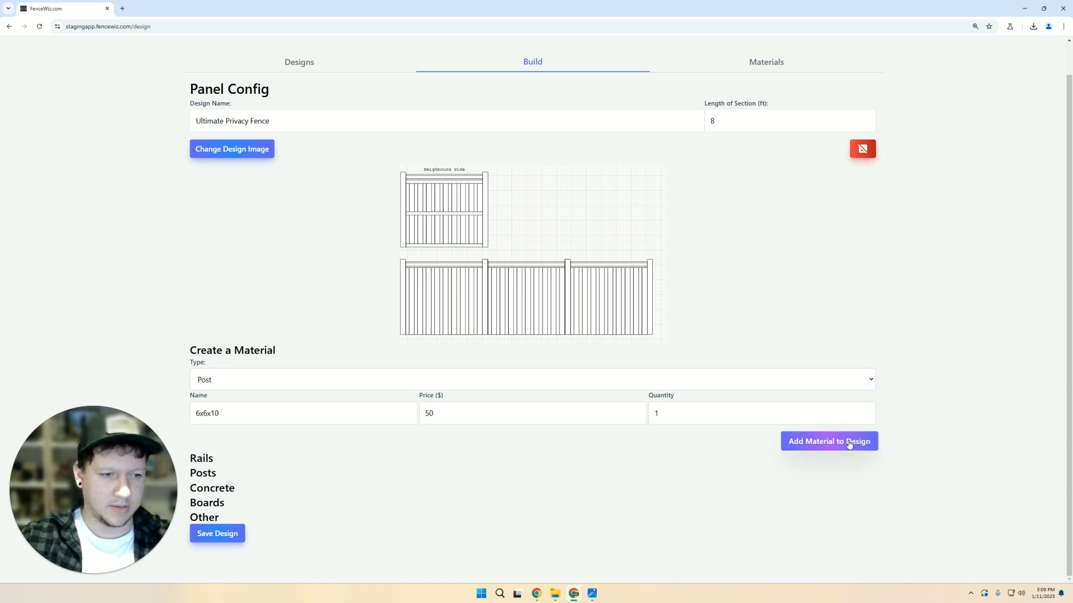
click(794, 446)
- Examine the 6x6x10 entry in the design's posts, including its quantity
scroll(403, 413, down, 1)
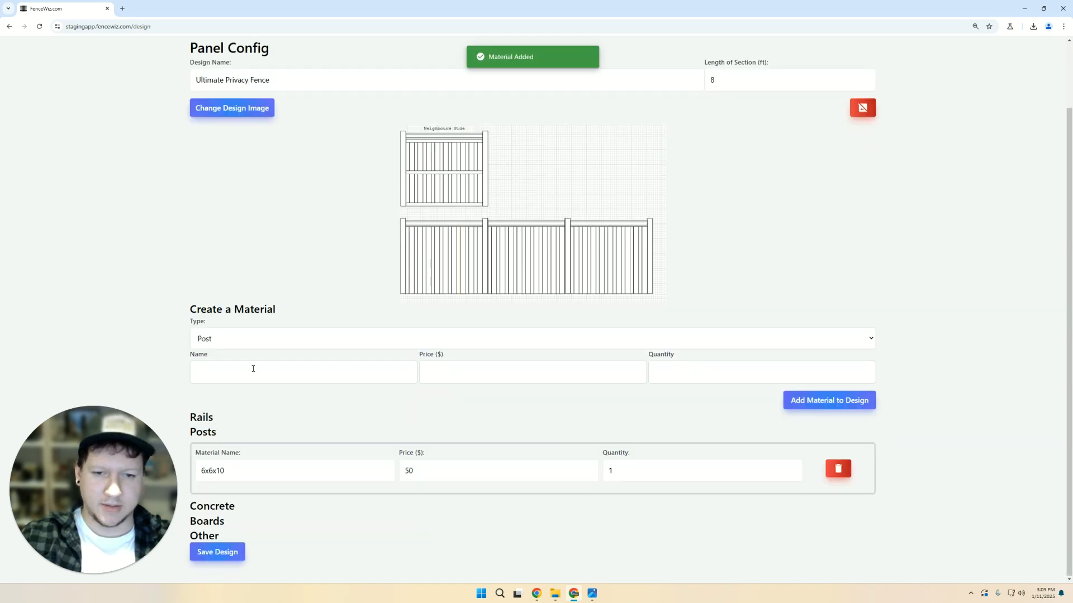
double_click(241, 433)
click(242, 487)
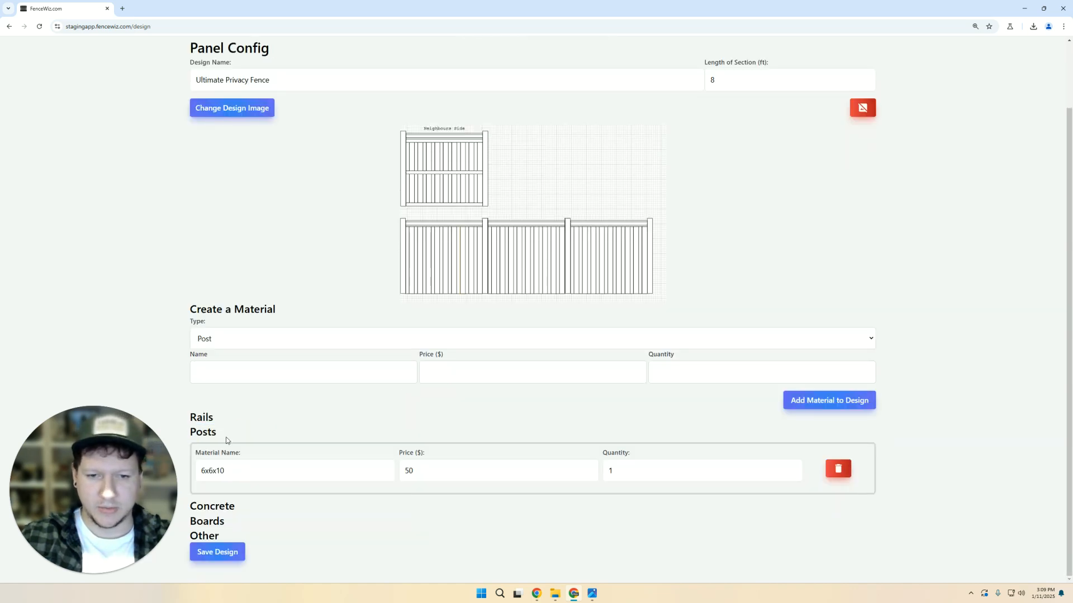
mouse_move(623, 475)
mouse_down()
mouse_move(577, 473)
mouse_move(610, 472)
mouse_up()
click(644, 476)
click(679, 511)
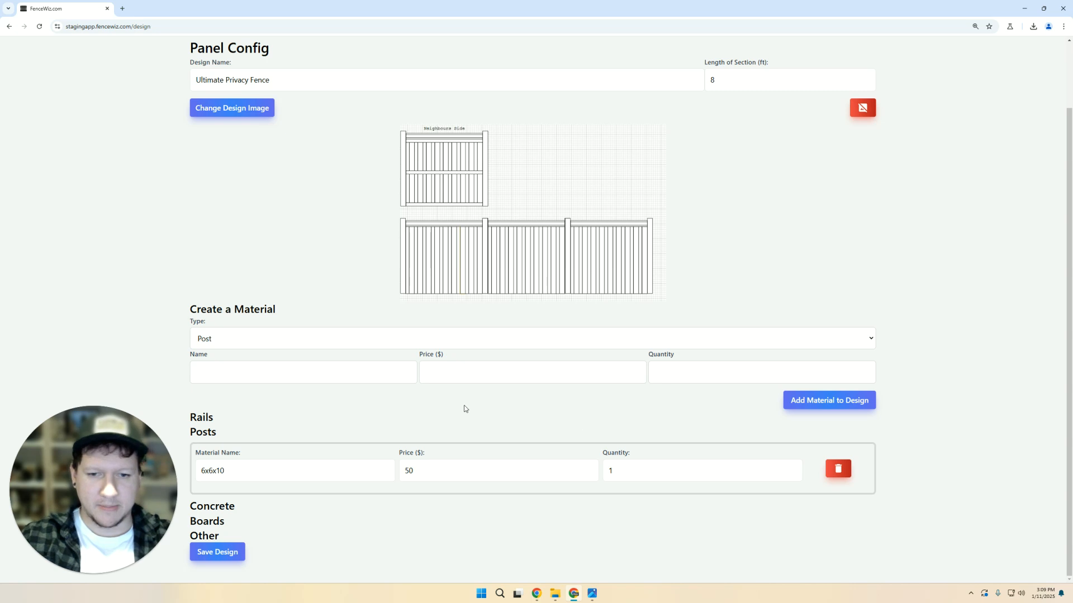
click(607, 474)
click(435, 510)
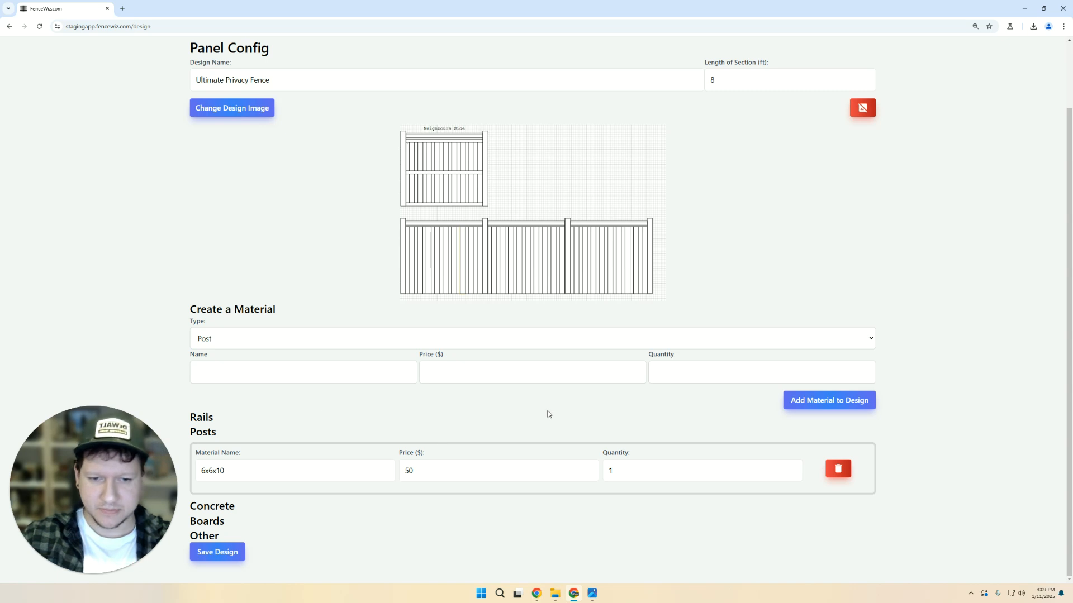
- Add a concrete material named Bag of Concrete to the design, priced at $7 with a quantity of 3
click(277, 339)
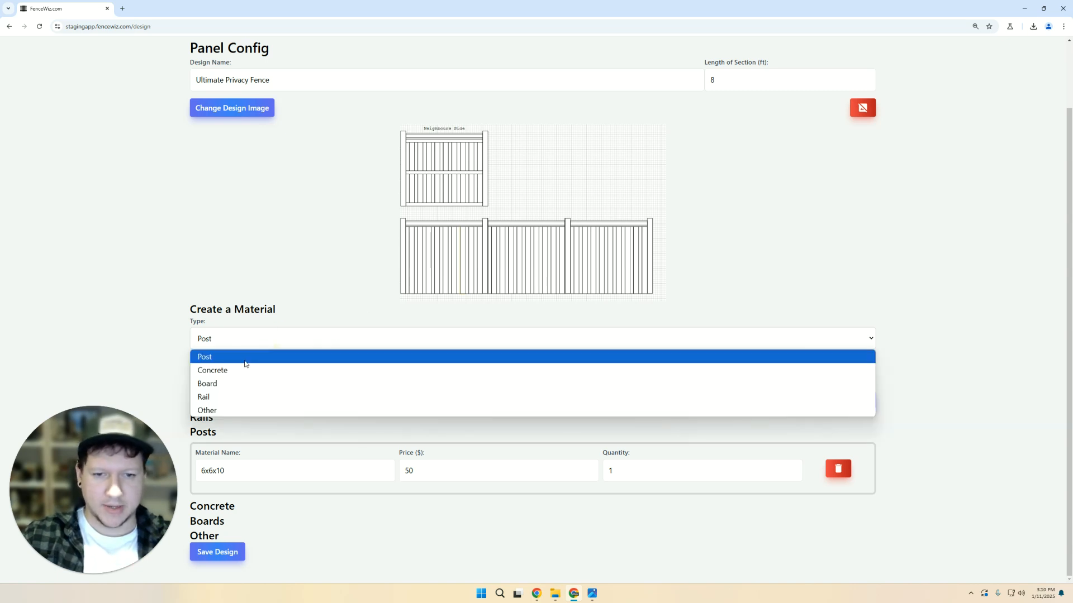
click(210, 369)
click(263, 371)
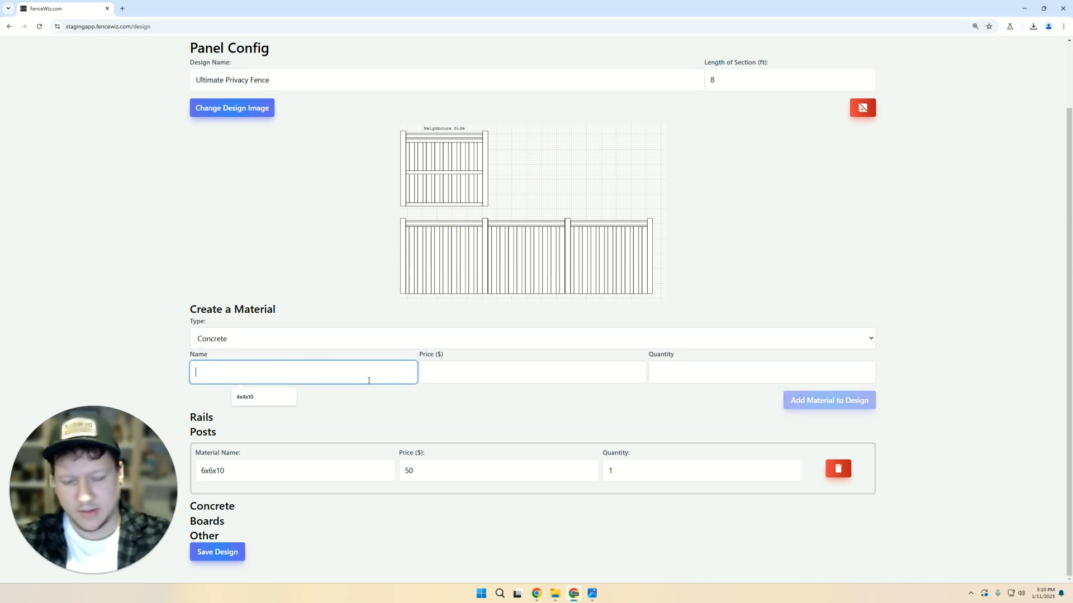
text(Bag of COncrete)
key(Tab)
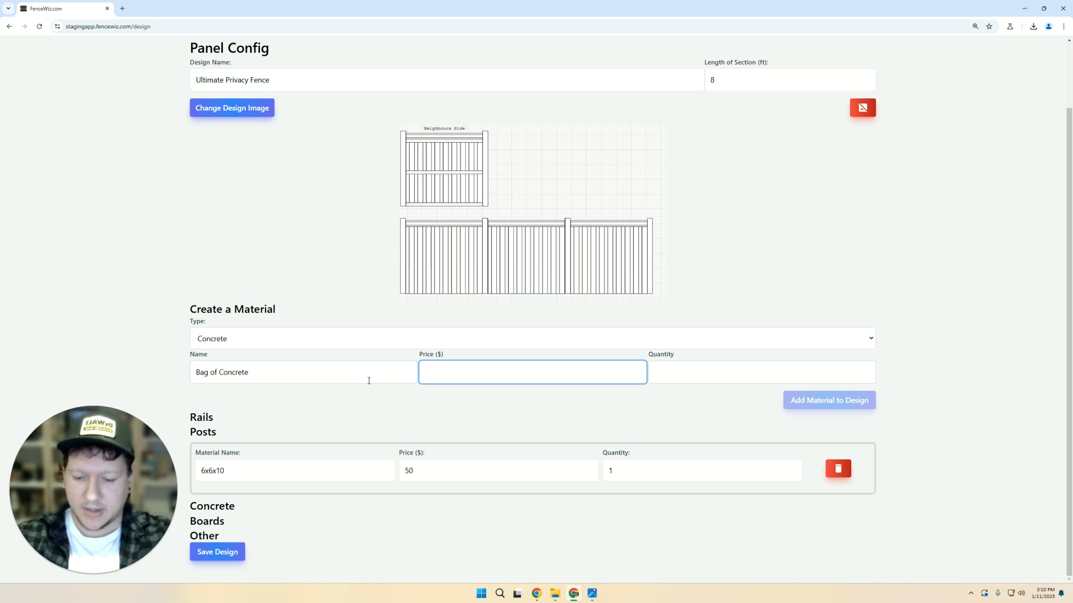
key(Tab)
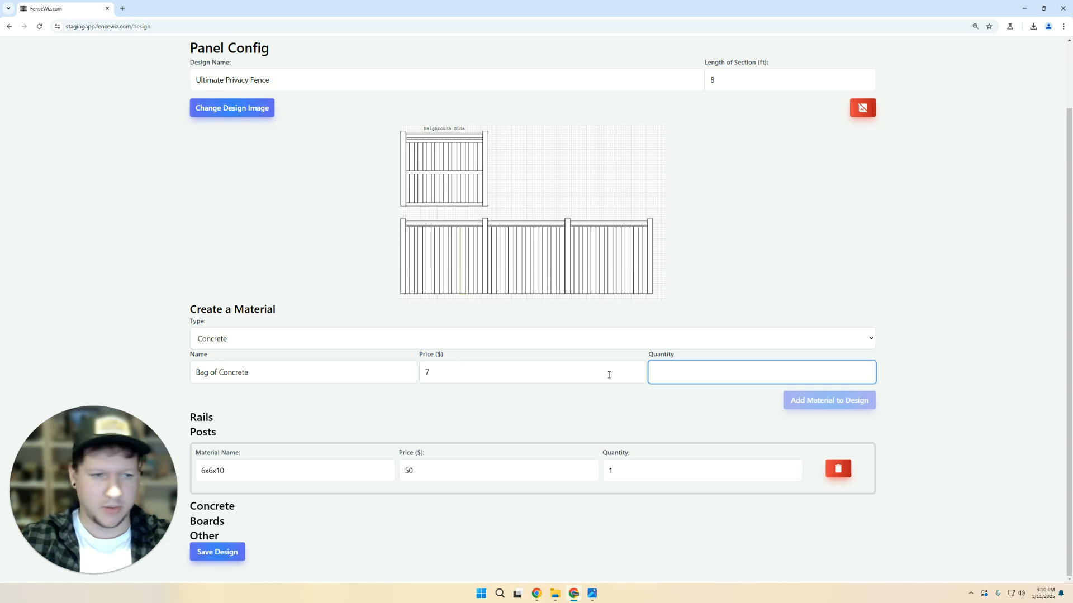
click(674, 377)
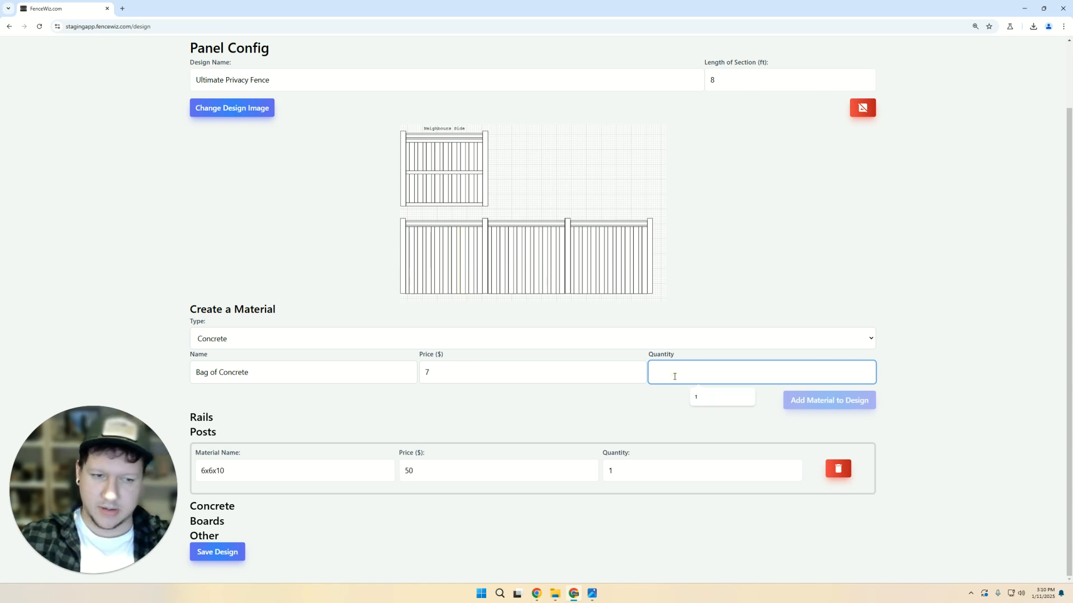
text(3)
click(578, 414)
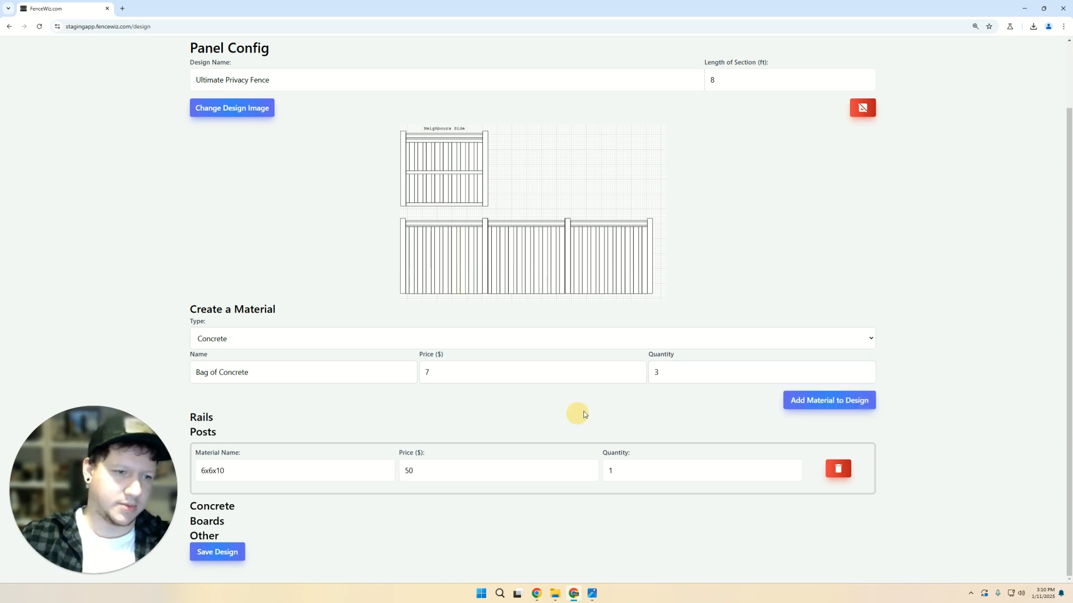
click(830, 400)
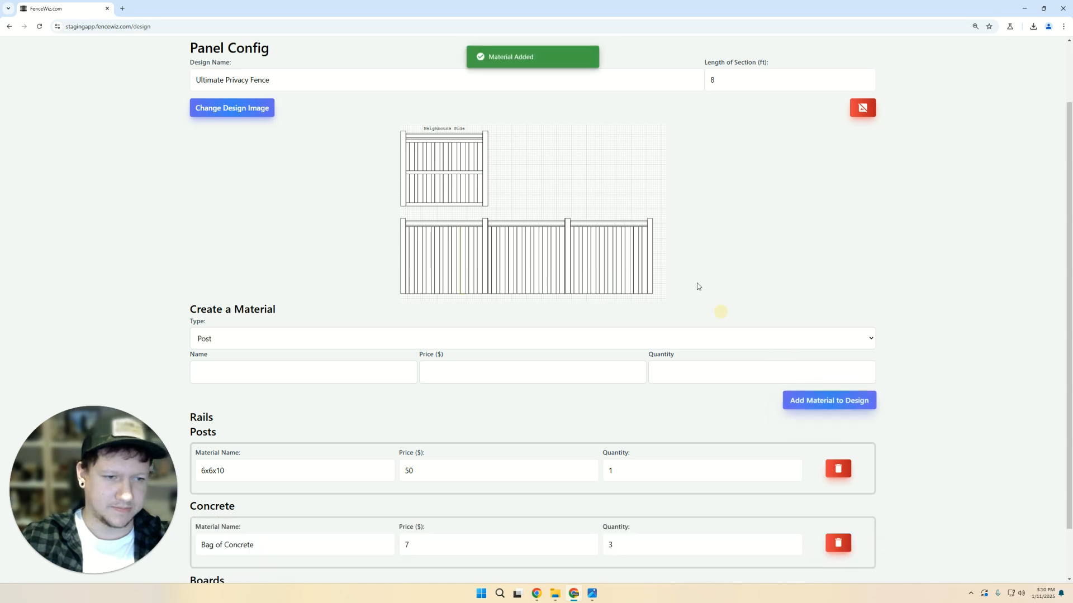
- Define a new material of type Board named 1x6x6 with a price of $6
scroll(720, 287, down, 1)
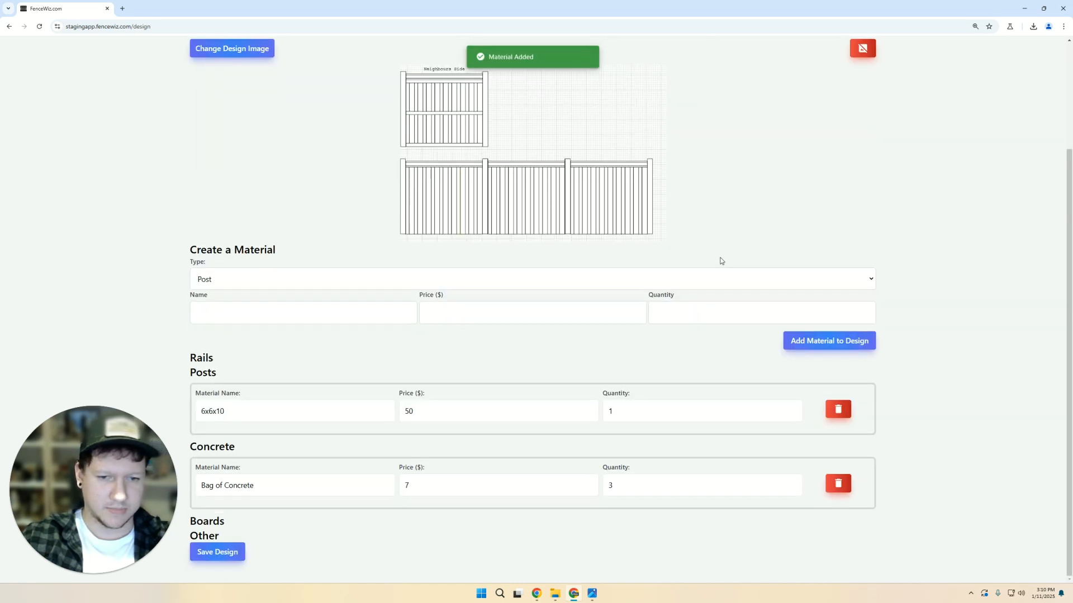
click(307, 276)
click(230, 324)
click(229, 310)
text(1)
text(x6x6)
key(BackSpace)
text(5)
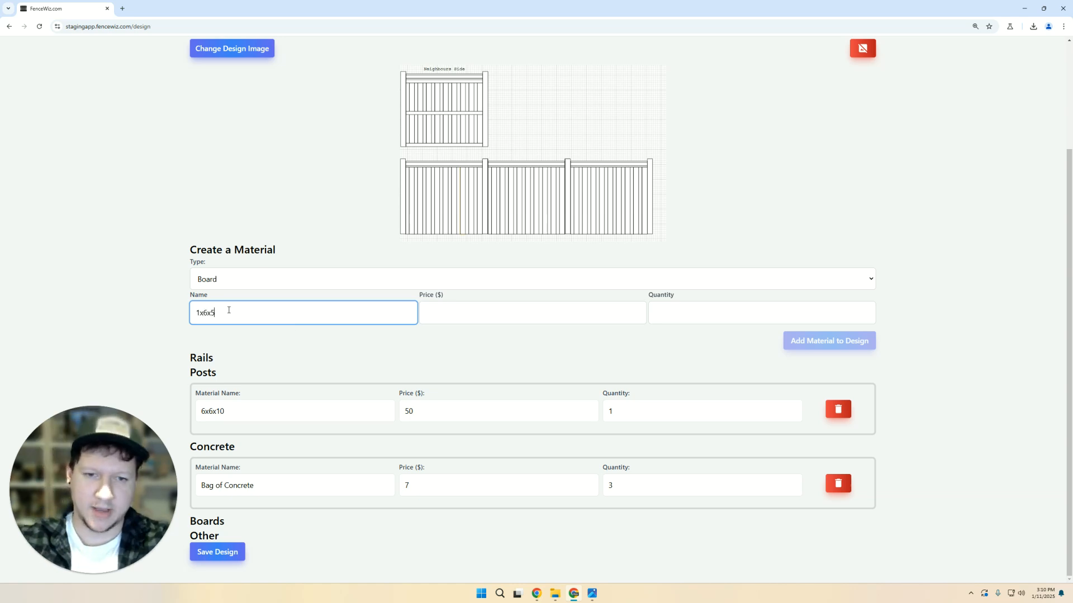
key(BackSpace)
text(6)
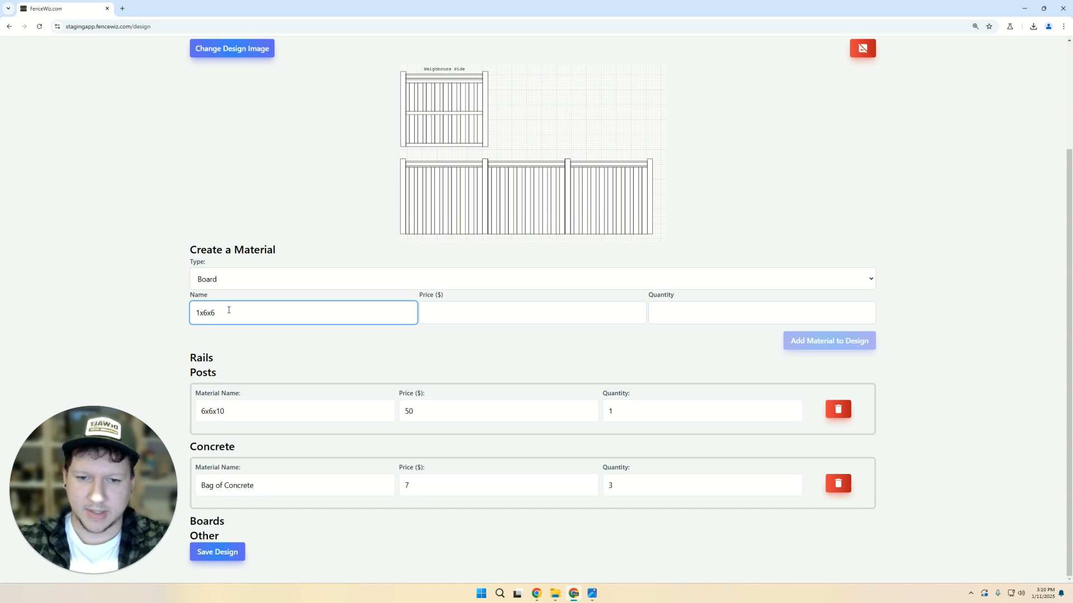
click(496, 320)
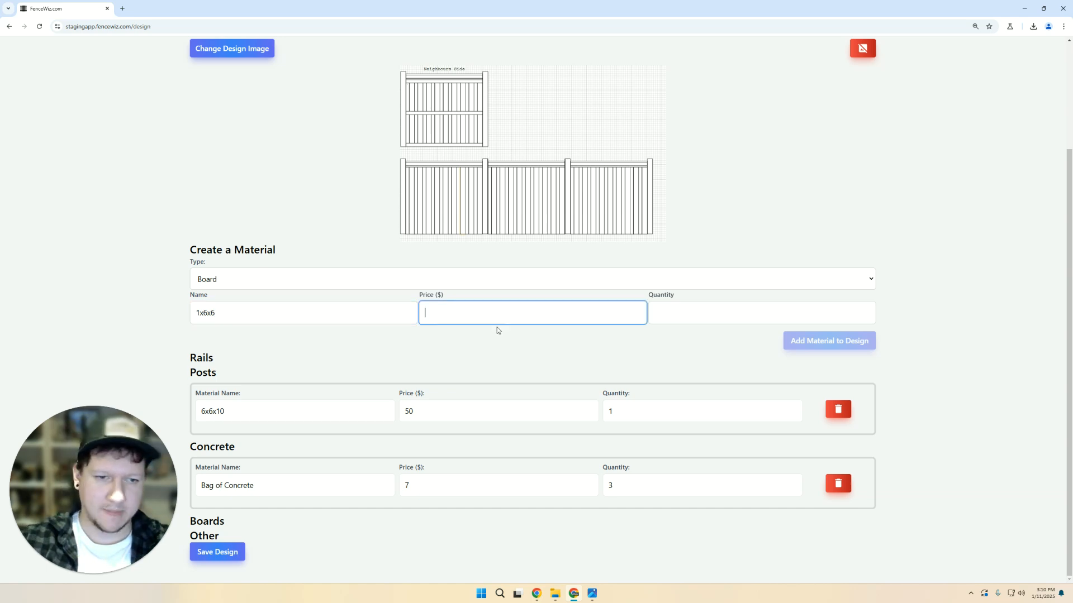
click(462, 309)
text(6)
- Set the quantity of the 1x6x6 board to 22
click(695, 311)
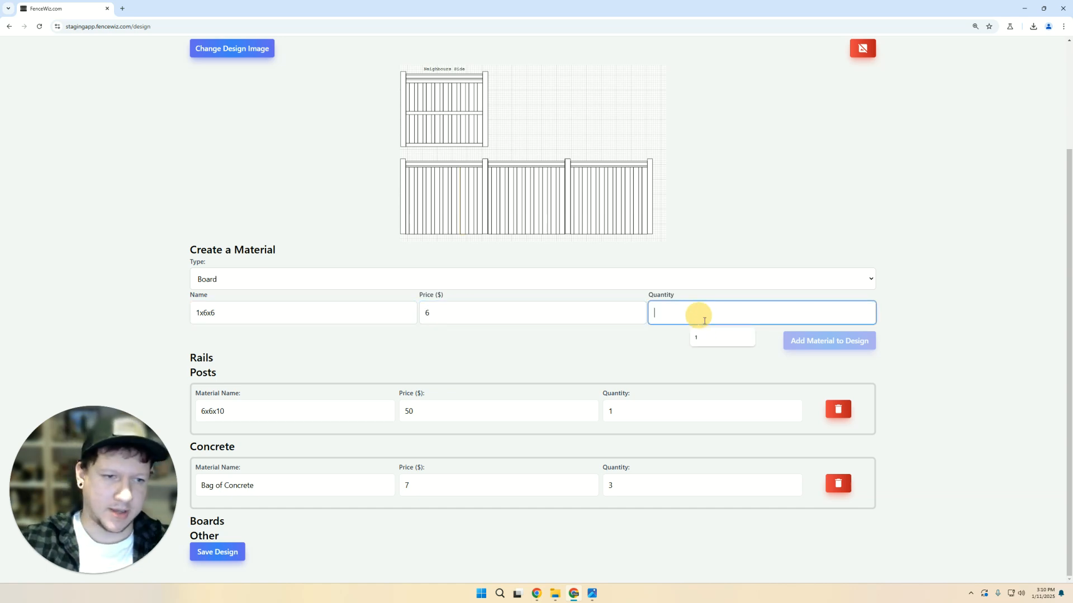
text(1)
click(665, 342)
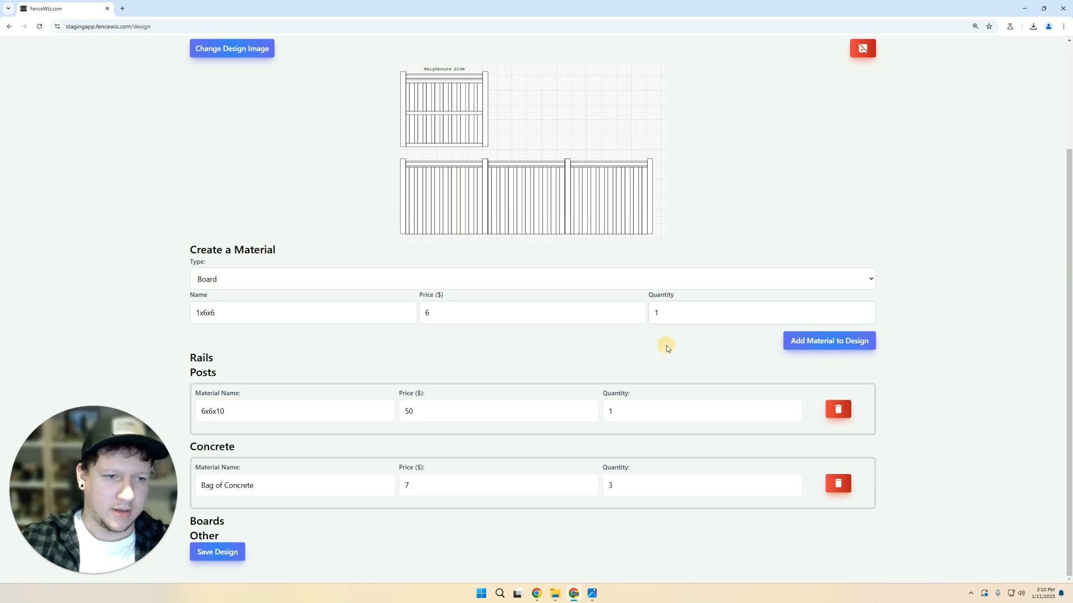
click(668, 315)
double_click(673, 315)
click(659, 346)
click(673, 313)
double_click(675, 312)
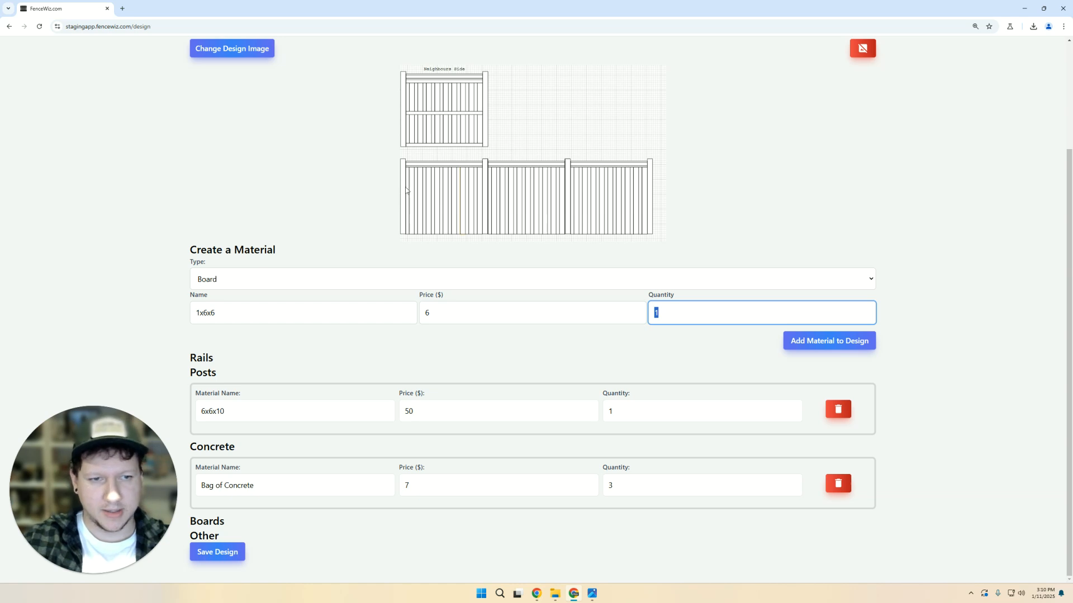
text(22)
click(650, 358)
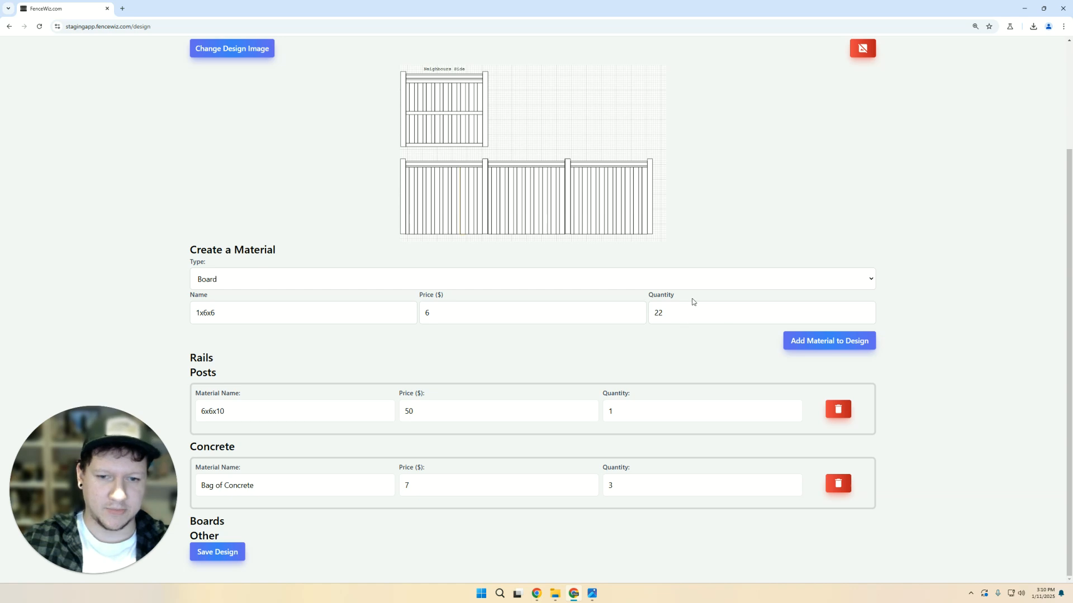
- Check the section length and add the 1x6x6 board material to the design
scroll(769, 179, up, 2)
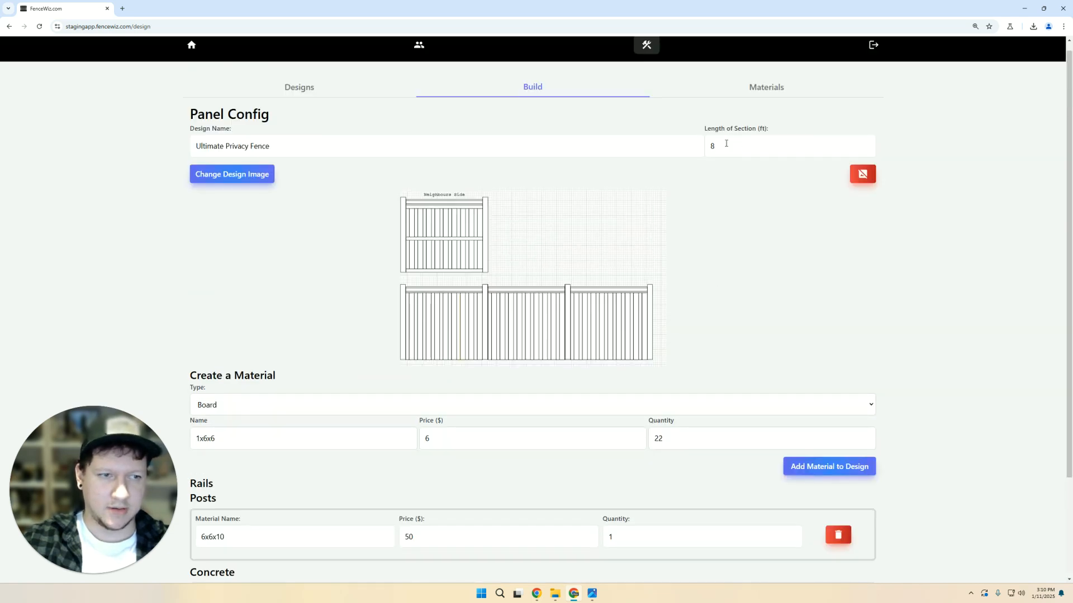
scroll(701, 375, down, 1)
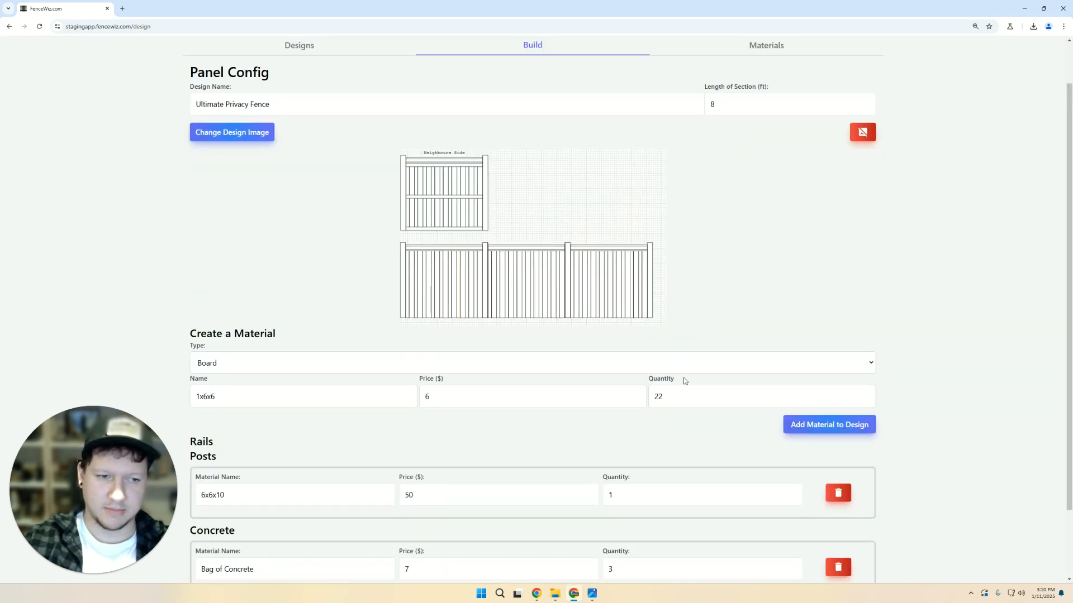
scroll(686, 380, down, 1)
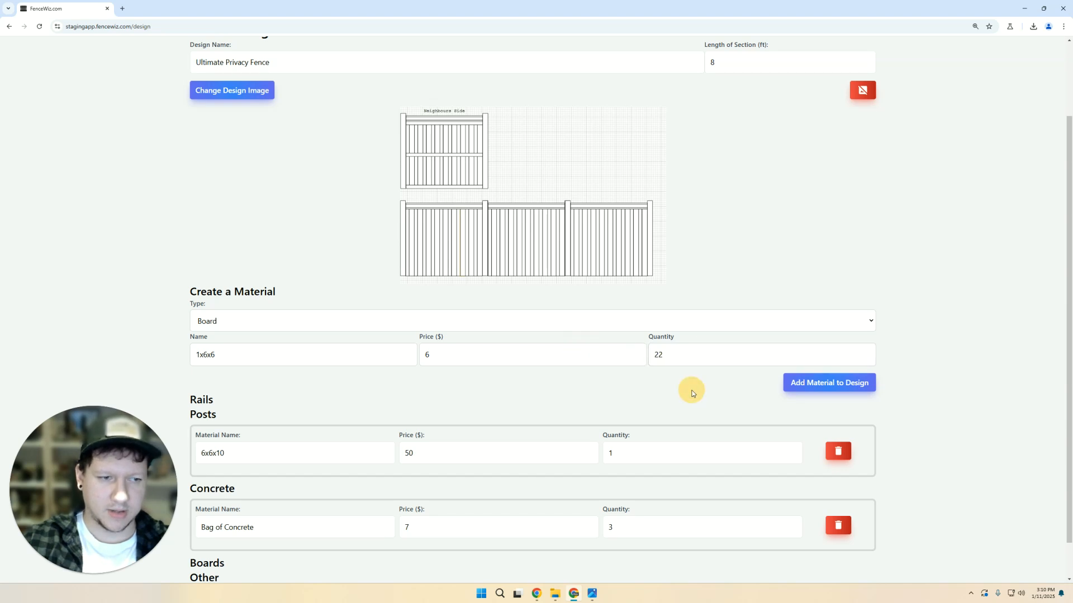
scroll(502, 394, down, 1)
click(821, 341)
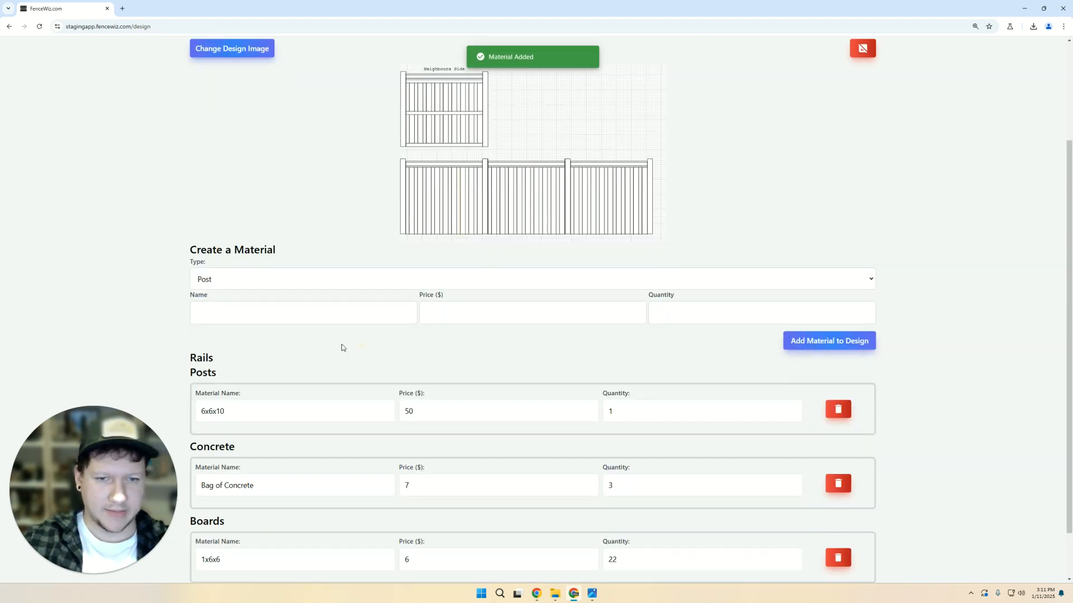
- Set the type of a new material to Rail and check the rails in the design image
scroll(352, 350, down, 2)
click(243, 228)
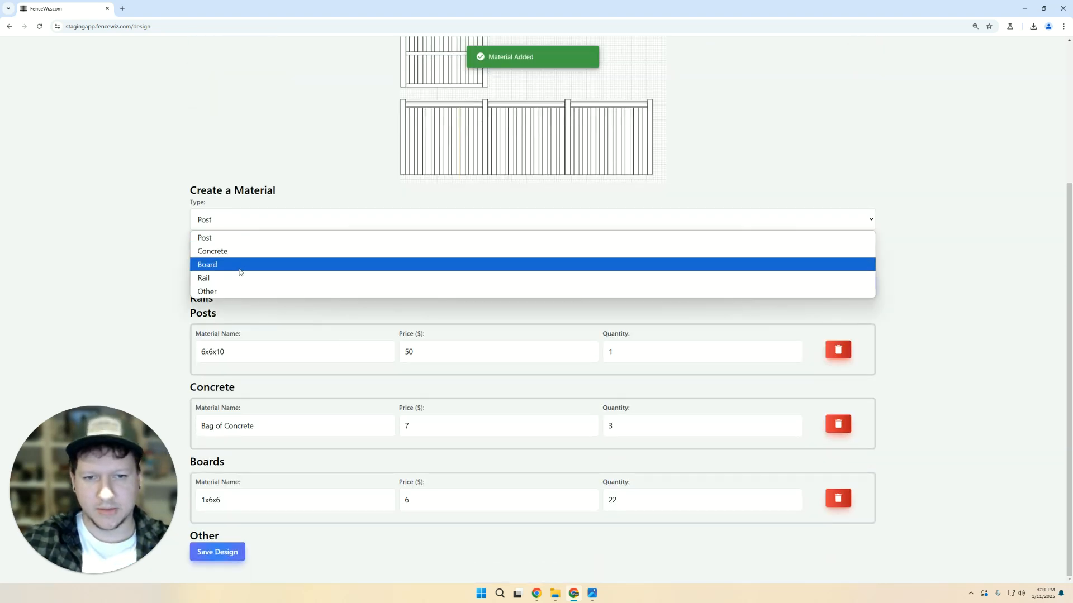
click(231, 275)
click(236, 228)
click(170, 221)
click(273, 252)
scroll(244, 283, up, 2)
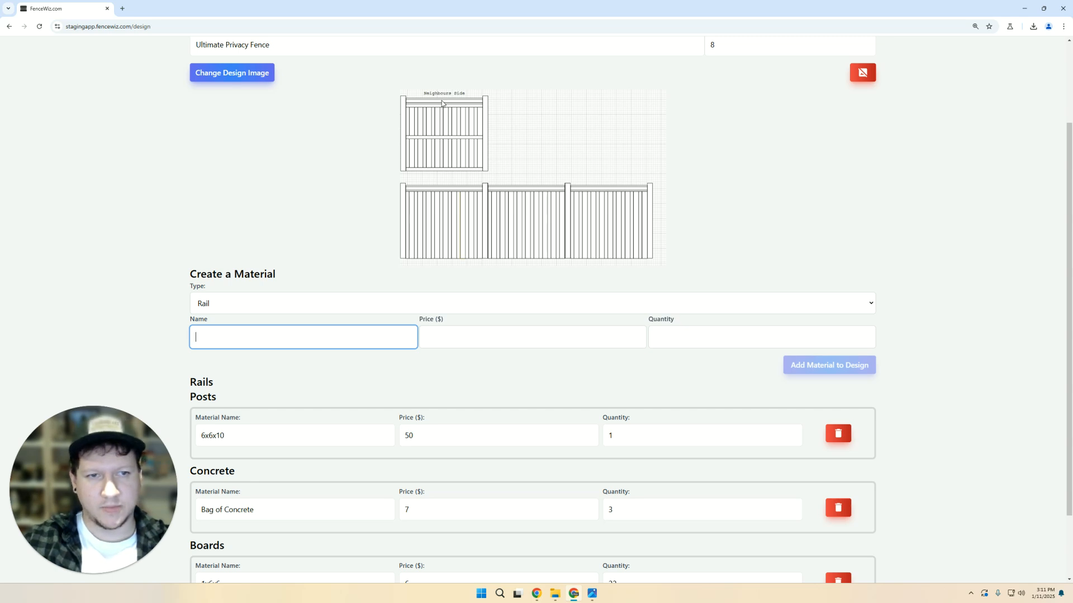
- Name the rail material 2x4x8, price it at $8 with a quantity of 4, and add it to the design
click(296, 335)
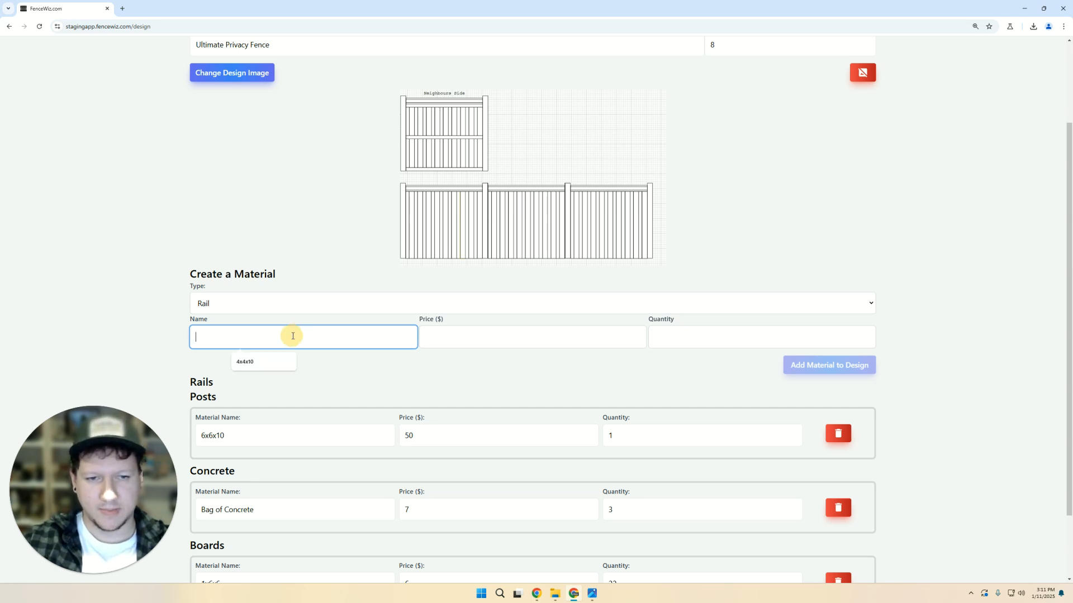
text(2x4x7)
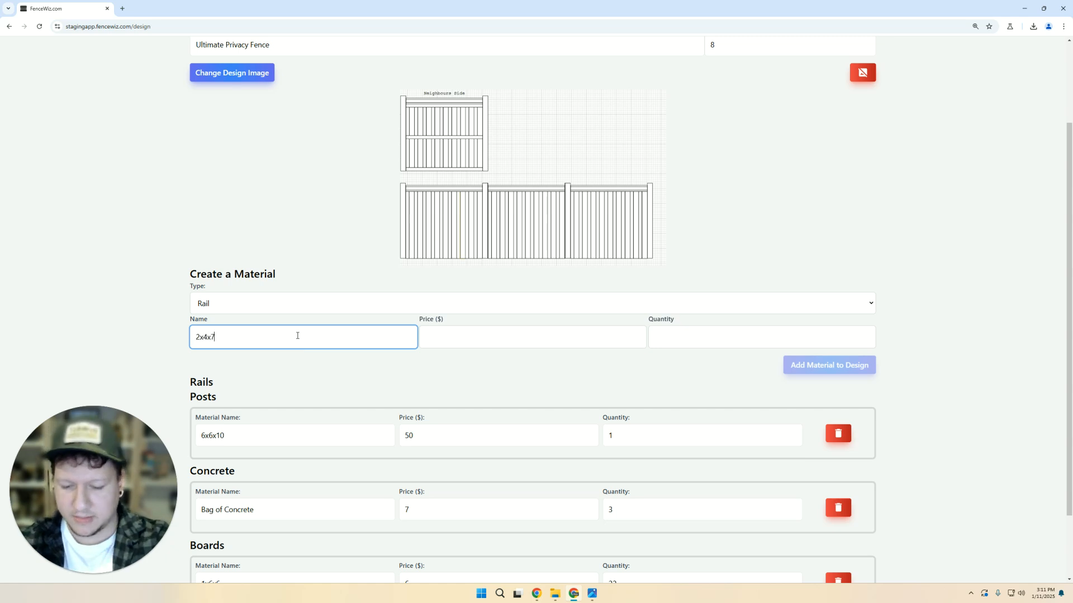
key(Tab)
click(298, 335)
key(BackSpace)
text(8)
key(Tab)
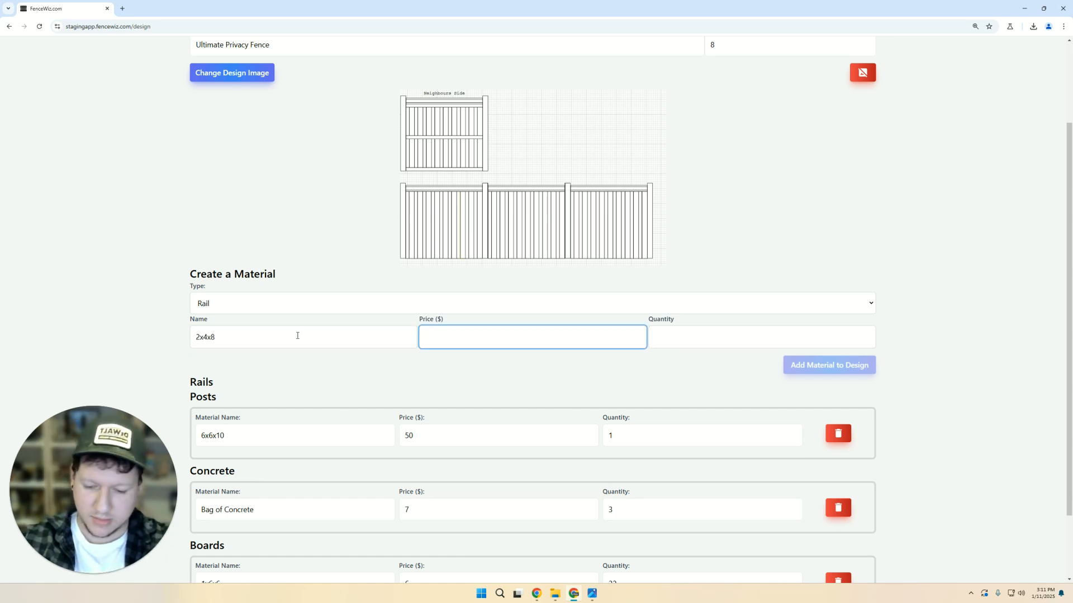
text(8)
key(Tab)
text(4)
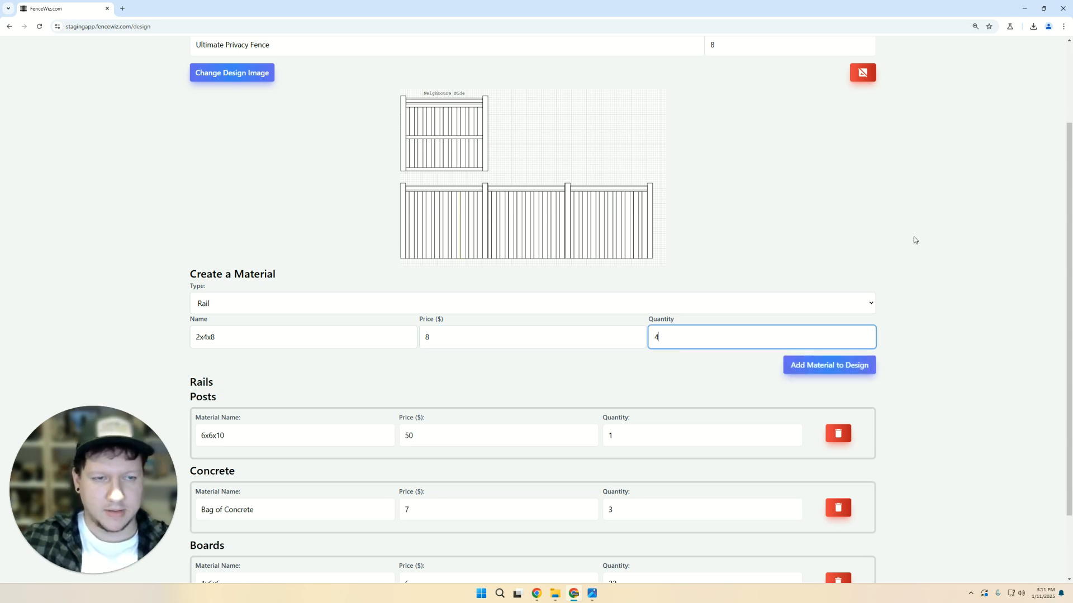
click(814, 365)
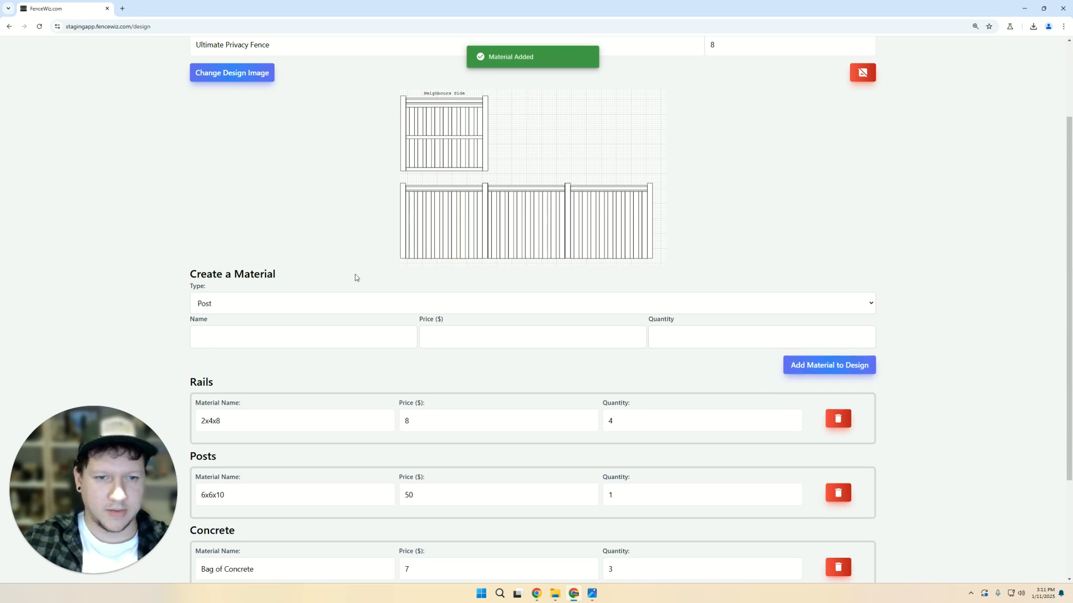
- Define another new material of type Rail named 2x6x8 with a price of $12
scroll(344, 258, down, 3)
click(268, 168)
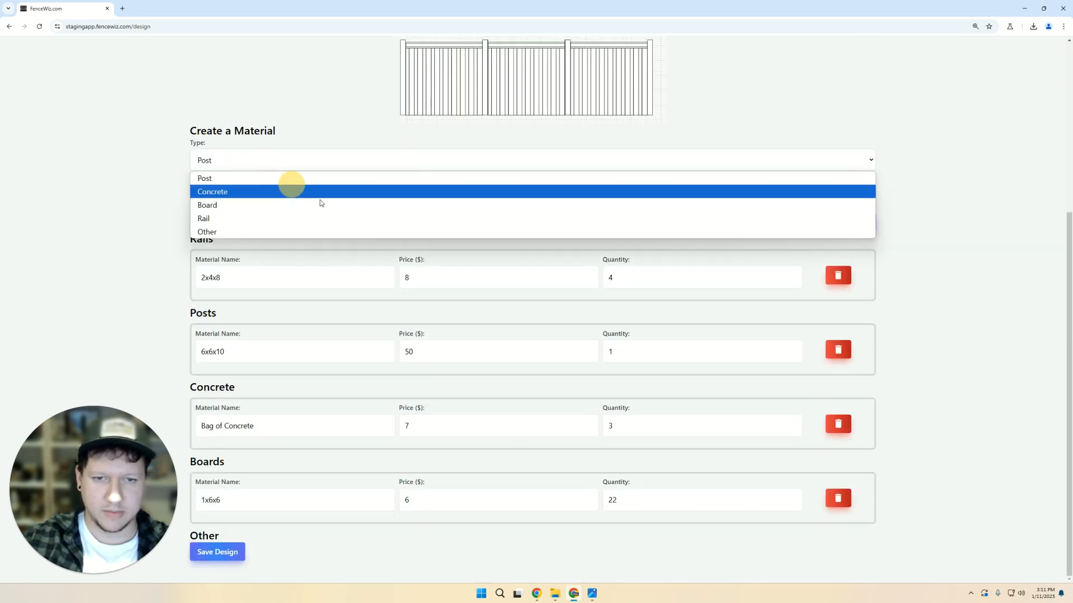
click(288, 219)
click(259, 200)
text(2)
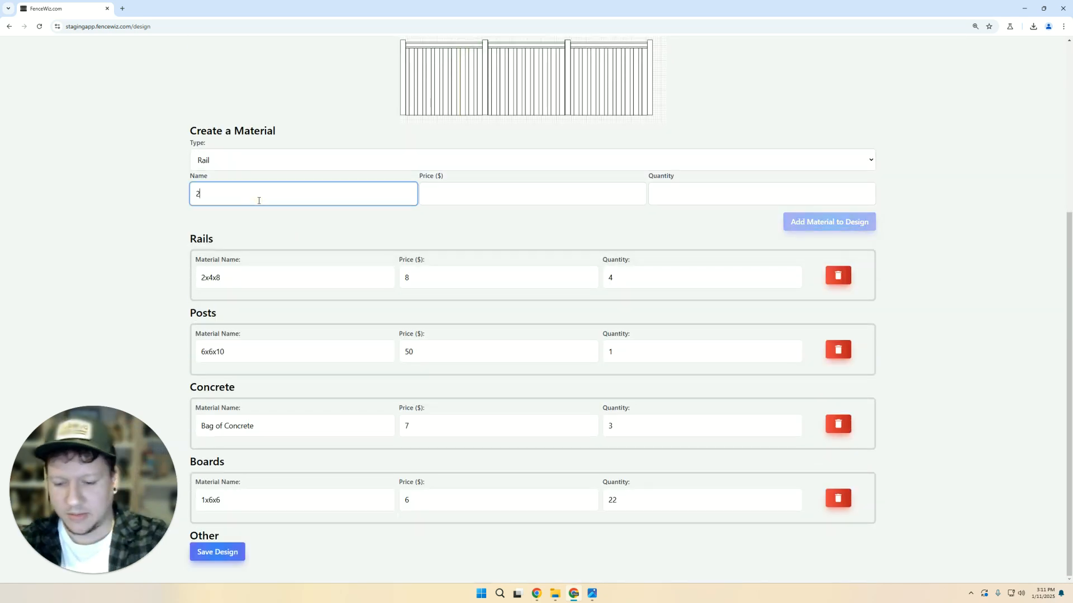
text(x6x8)
key(Tab)
text(2)
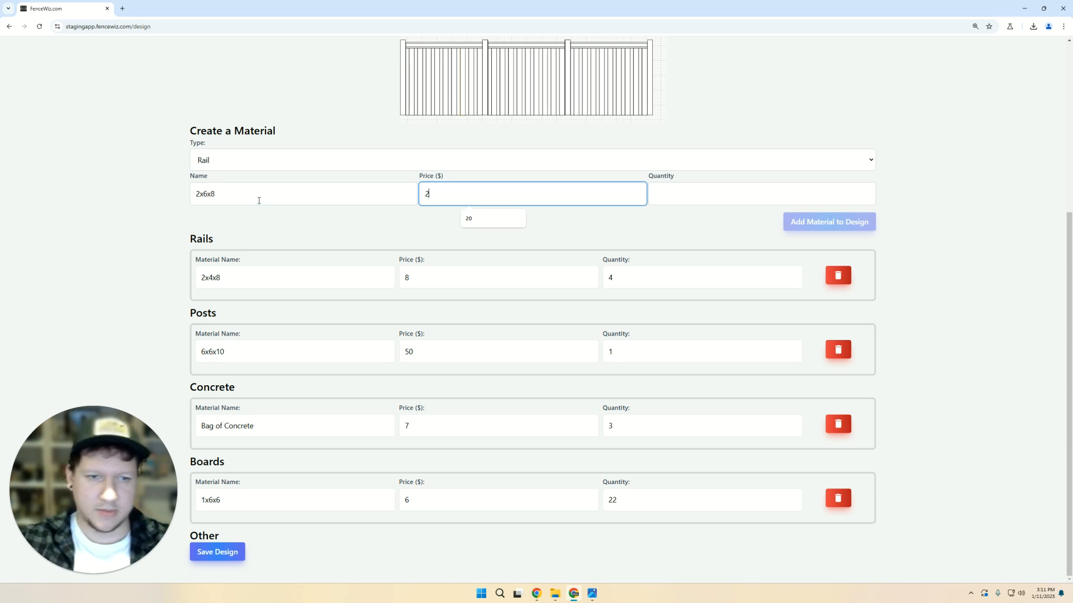
double_click(458, 196)
key(BackSpace)
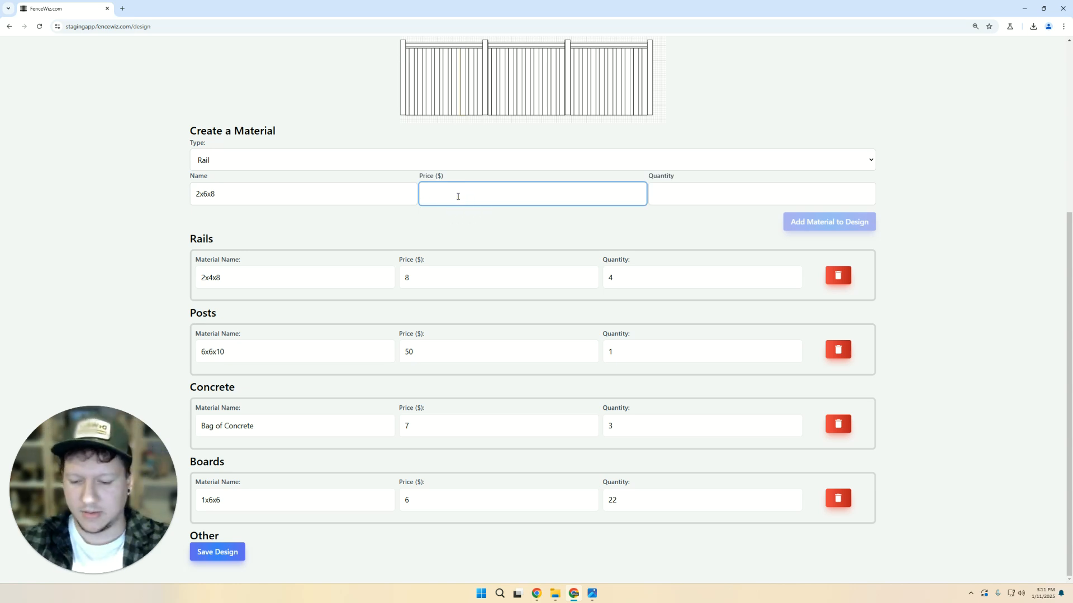
key(Tab)
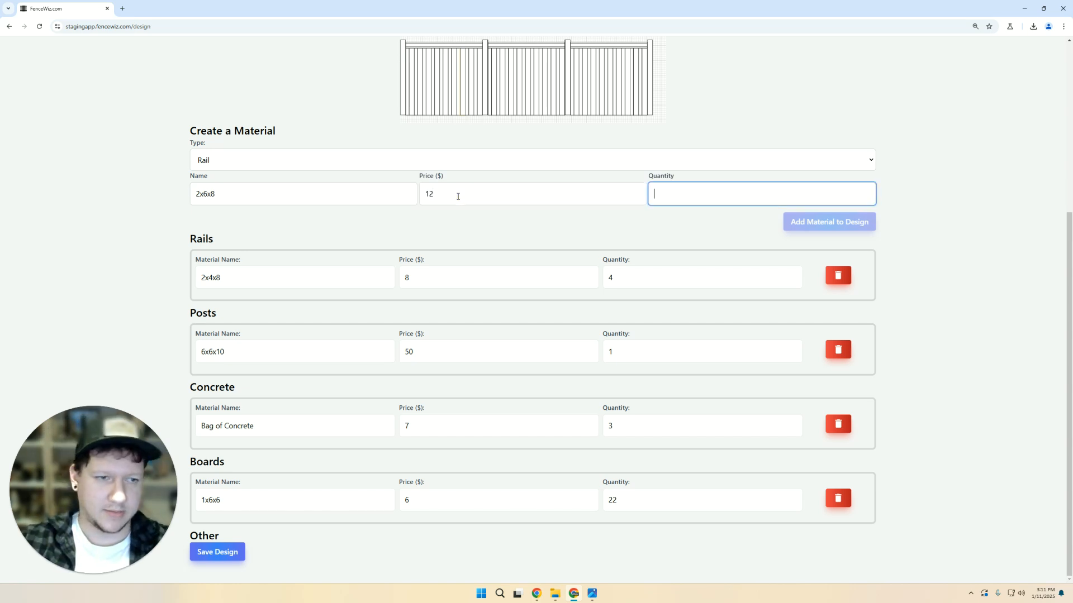
- Set the 2x6x8 rail's quantity to 2 and add it to the design
scroll(568, 259, up, 2)
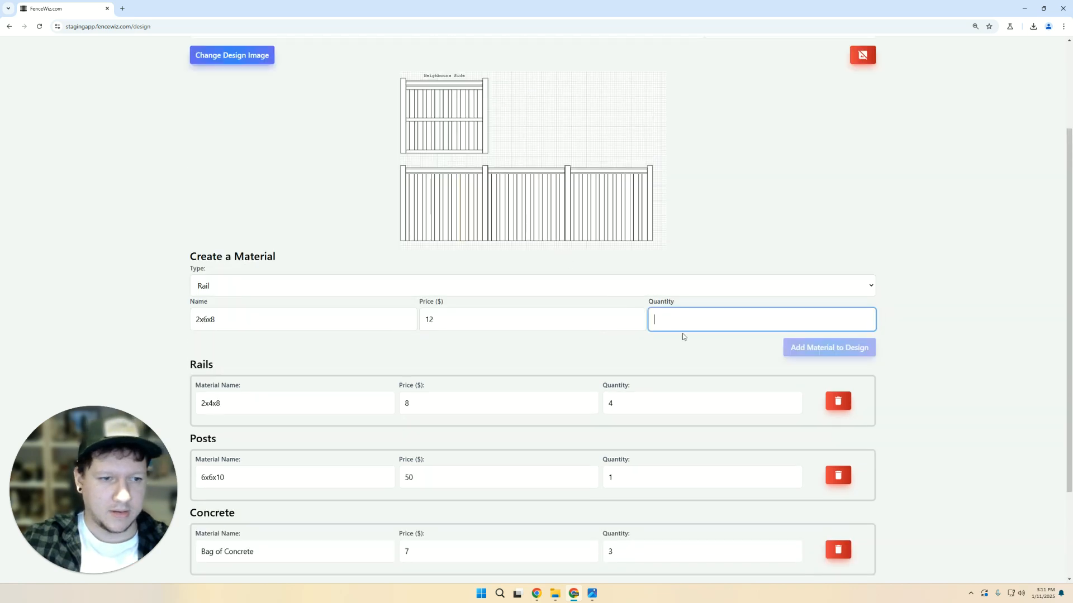
text(2)
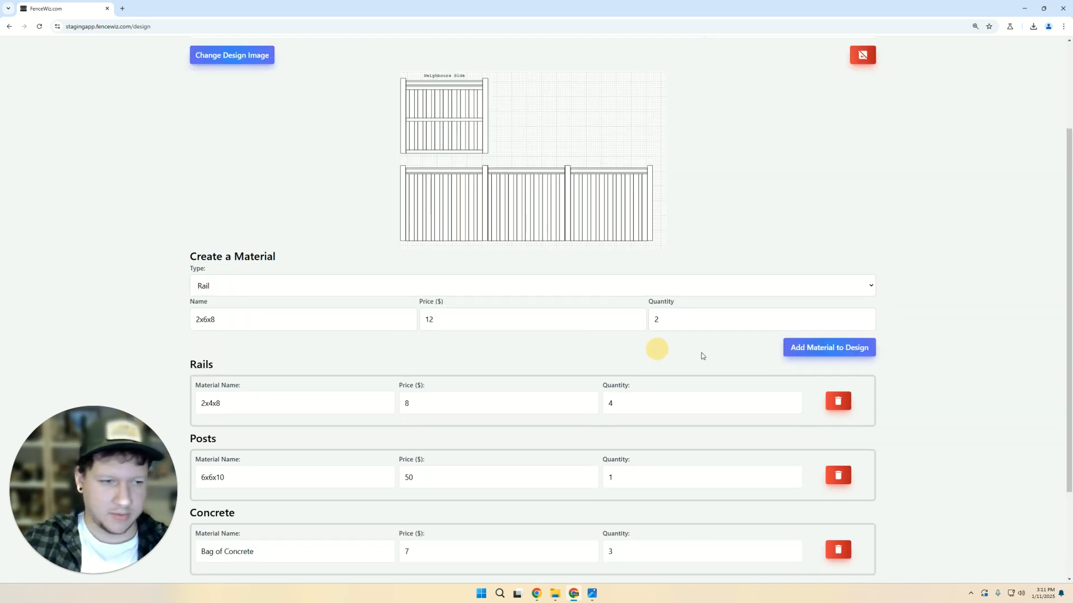
click(840, 351)
- Start a new material of type Other and assign it to the Post type category
scroll(490, 277, down, 3)
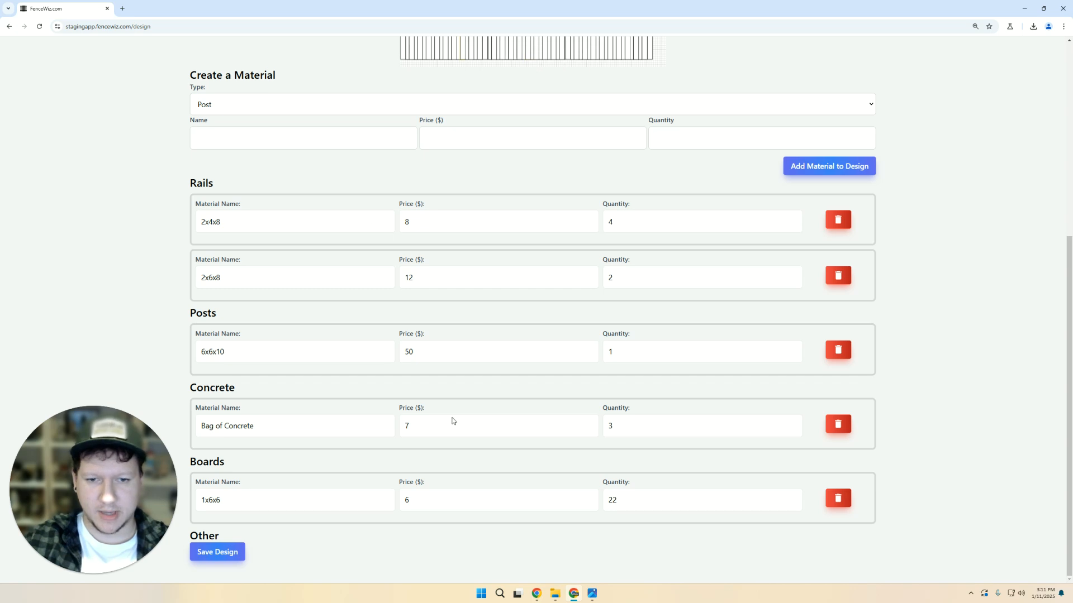
scroll(292, 263, up, 2)
click(340, 225)
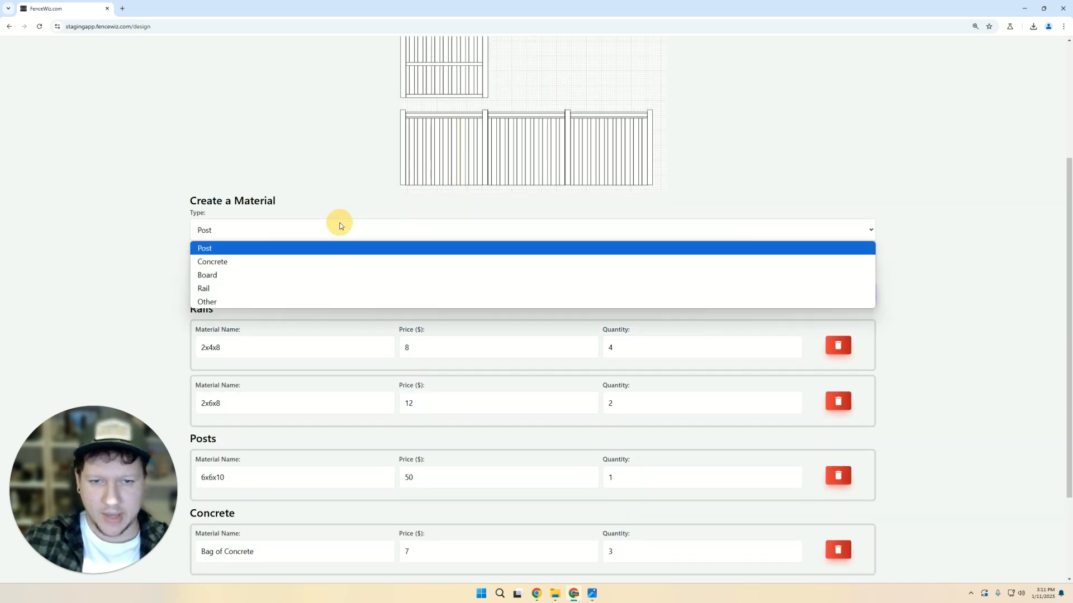
click(225, 302)
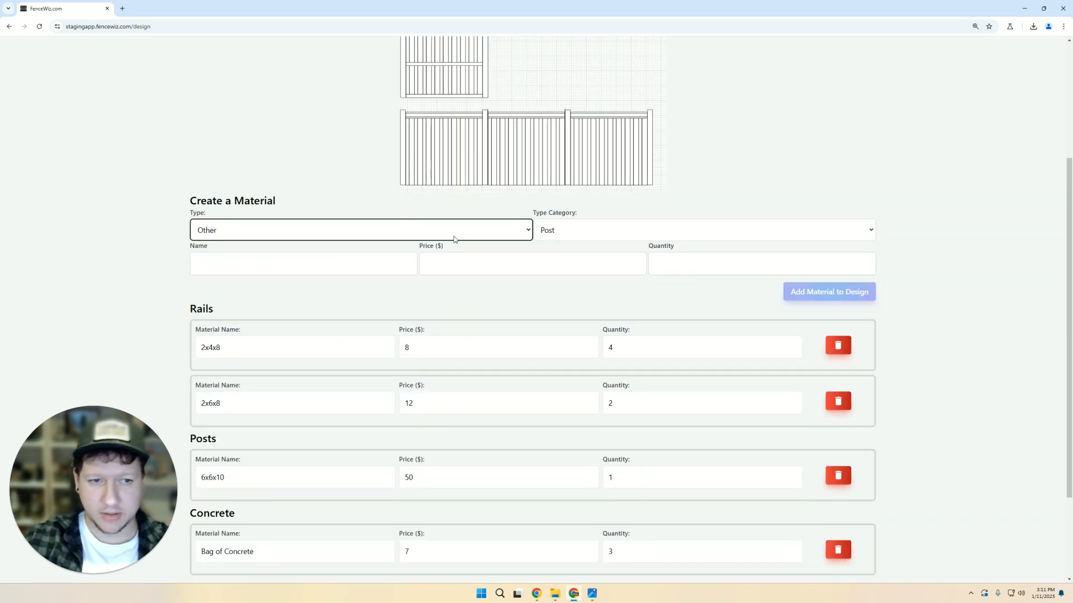
click(552, 213)
click(570, 228)
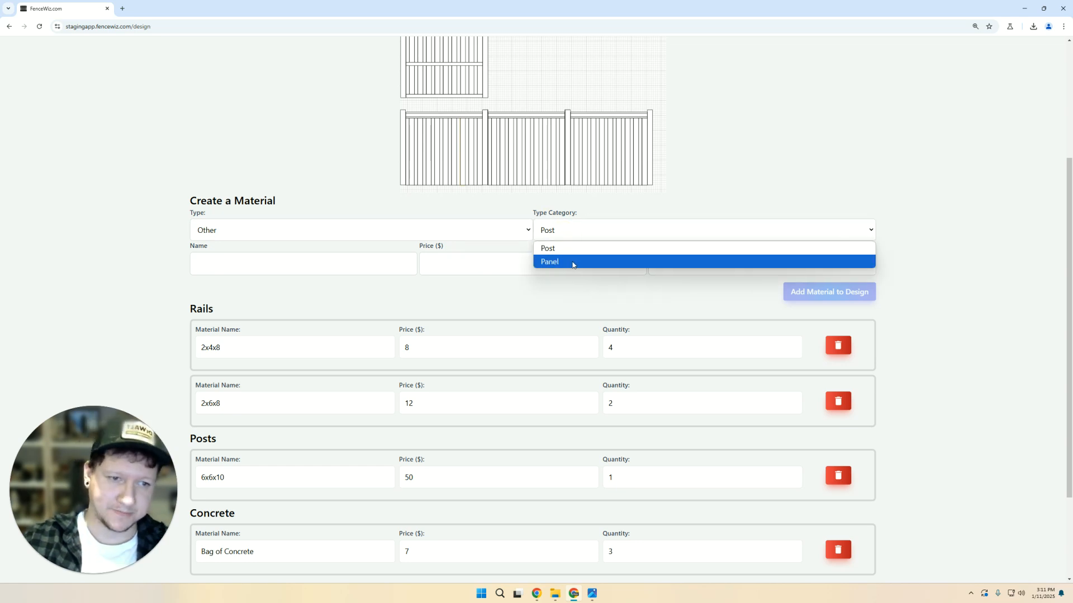
click(456, 181)
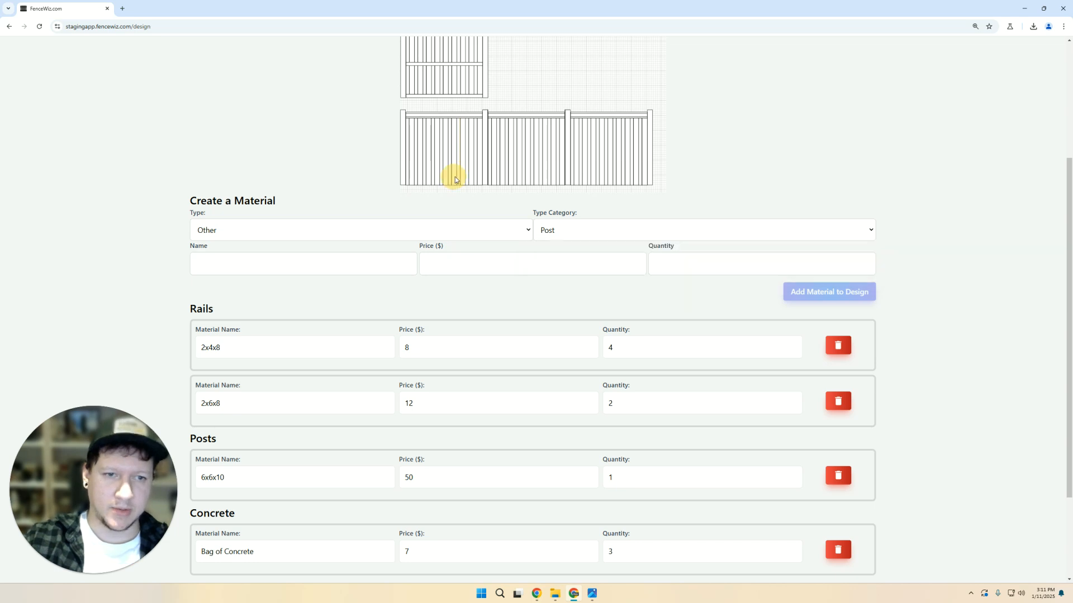
scroll(451, 178, up, 2)
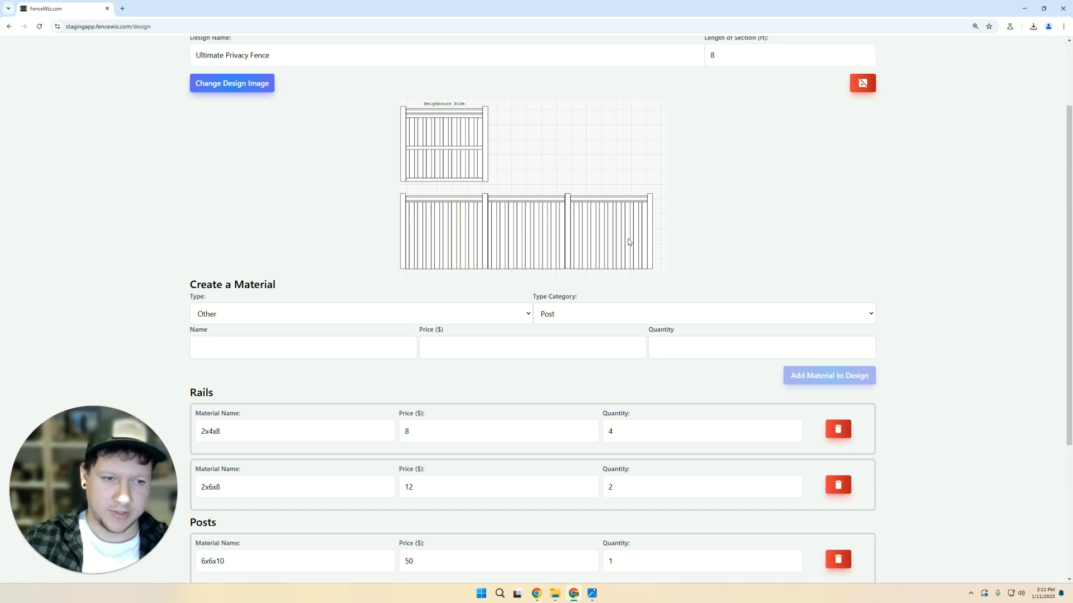
click(550, 308)
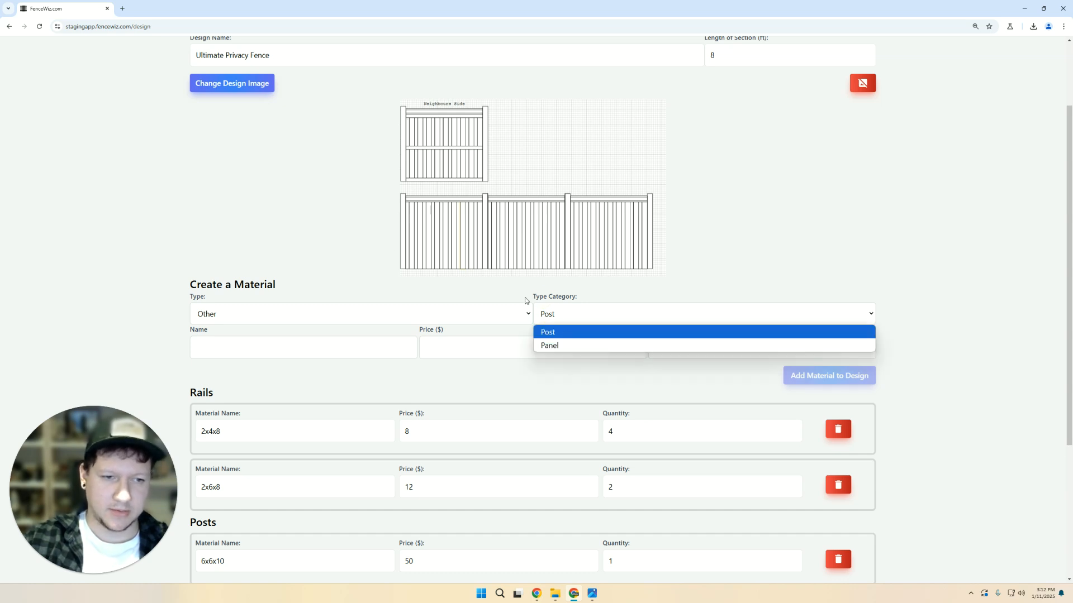
click(561, 336)
- Name the material Post Cap, price it at $5 with a quantity of 1, and add it to the design
click(356, 357)
text(Post Cap)
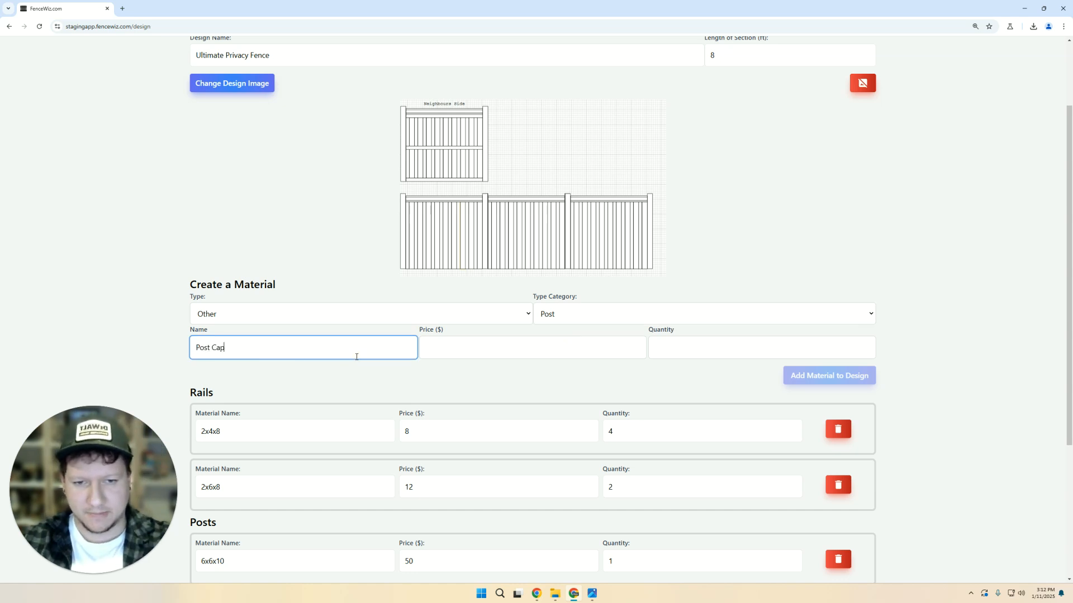
key(Tab)
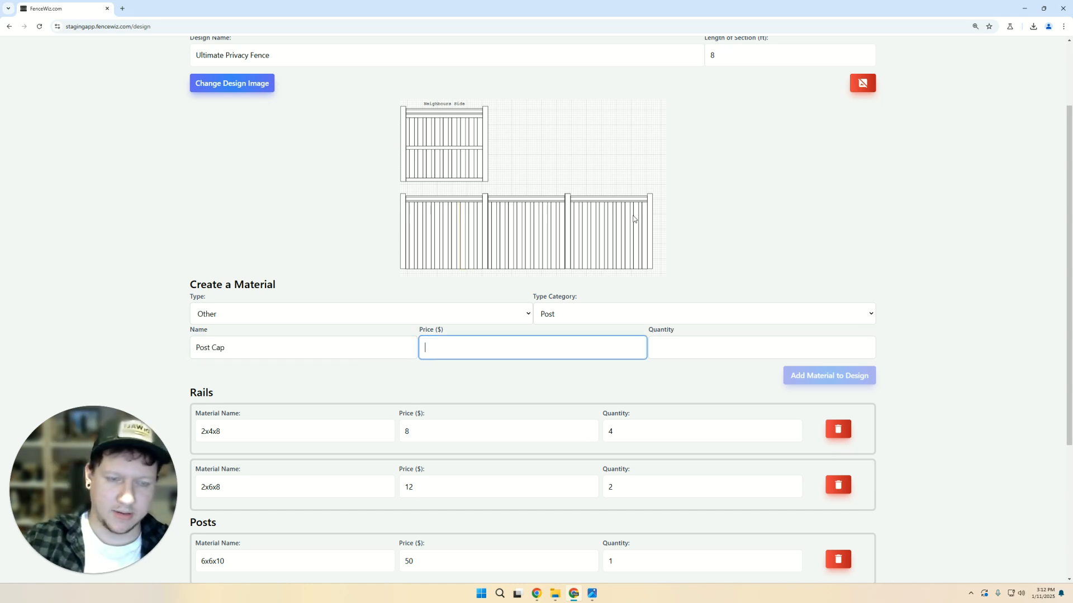
text(5)
key(Tab)
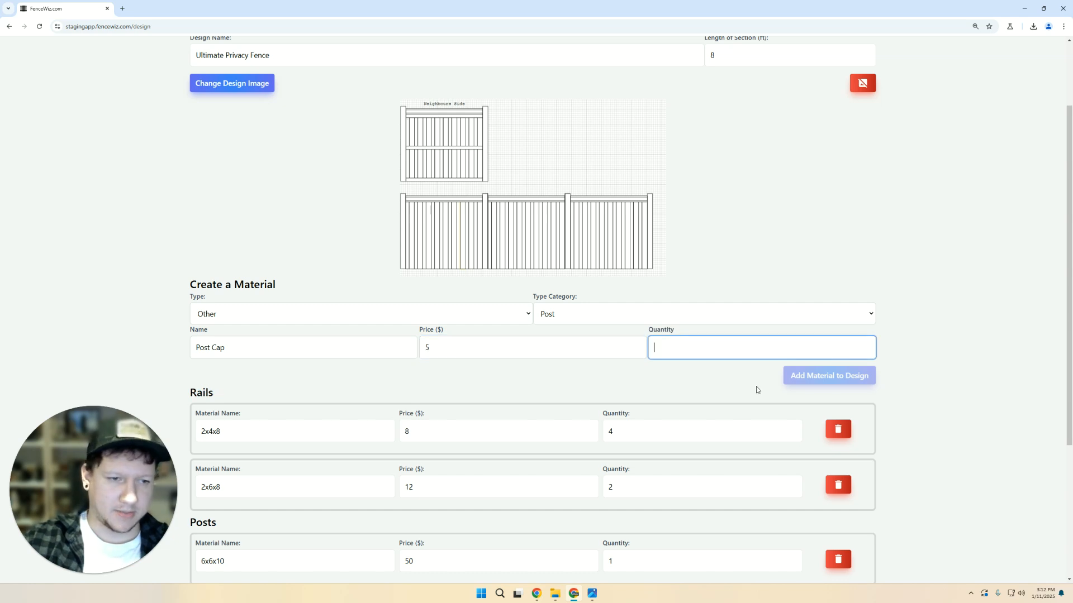
text(1)
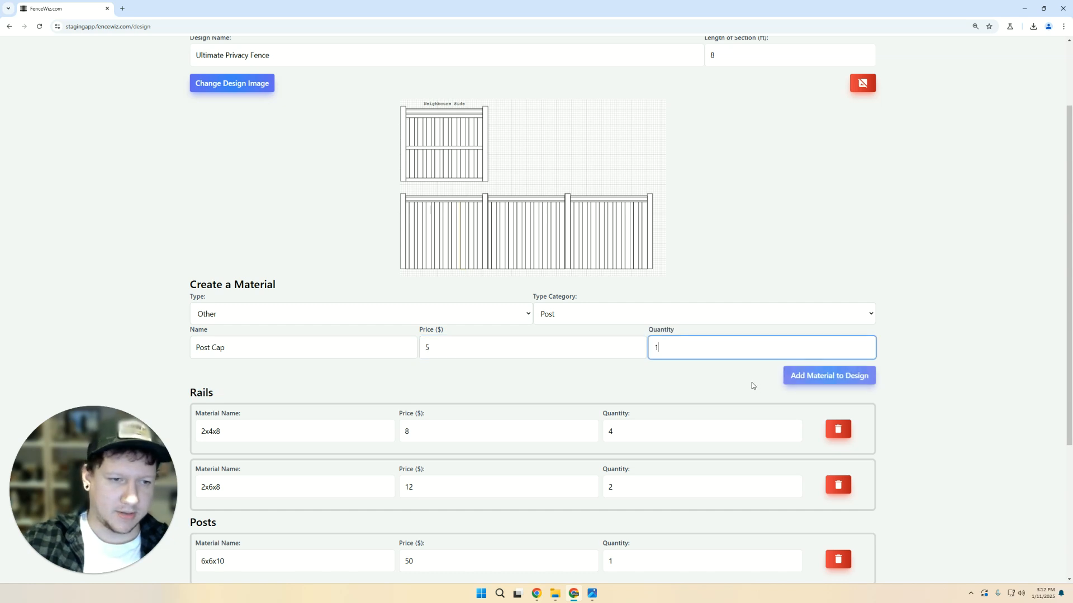
click(831, 375)
- Review the design's panel configuration, image and complete list of rails, posts, concrete, boards and other materials
scroll(603, 357, down, 5)
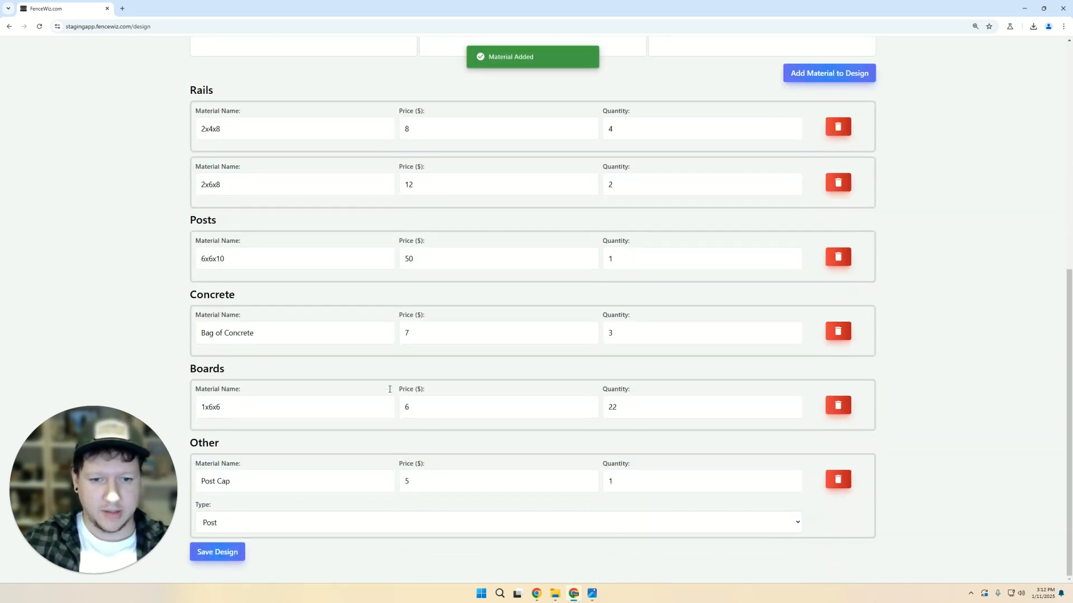
scroll(441, 411, up, 7)
scroll(469, 400, down, 1)
scroll(469, 401, down, 6)
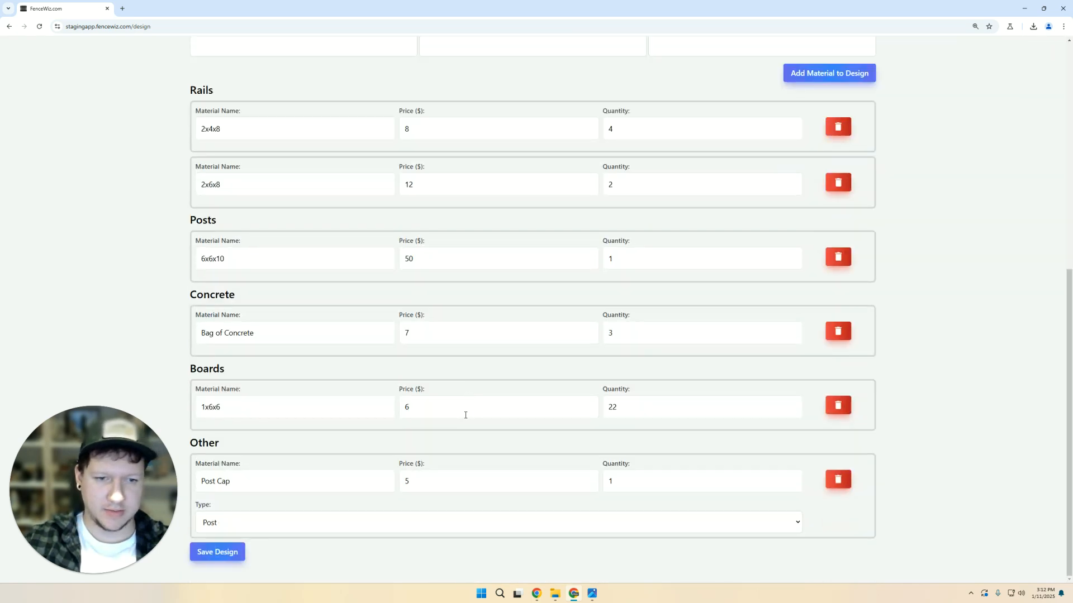
scroll(466, 414, up, 4)
scroll(356, 218, down, 4)
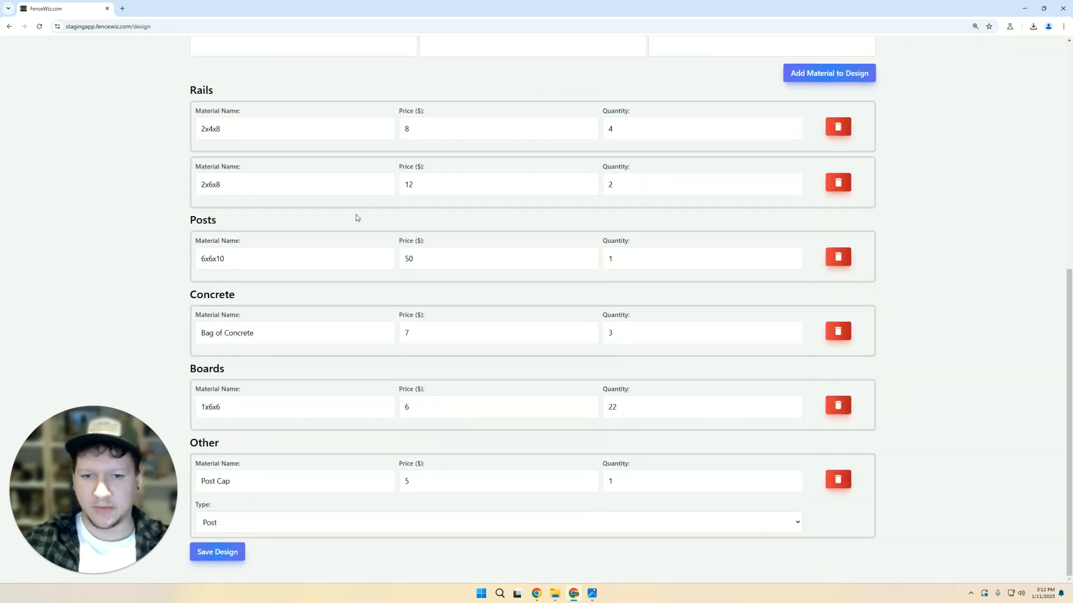
scroll(356, 218, up, 7)
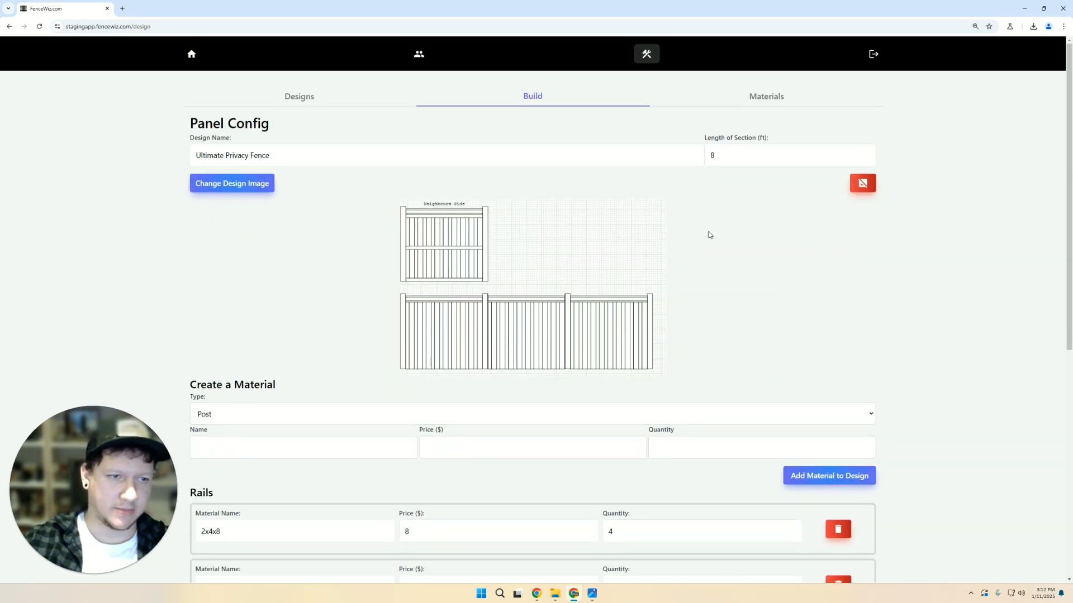
scroll(339, 223, down, 7)
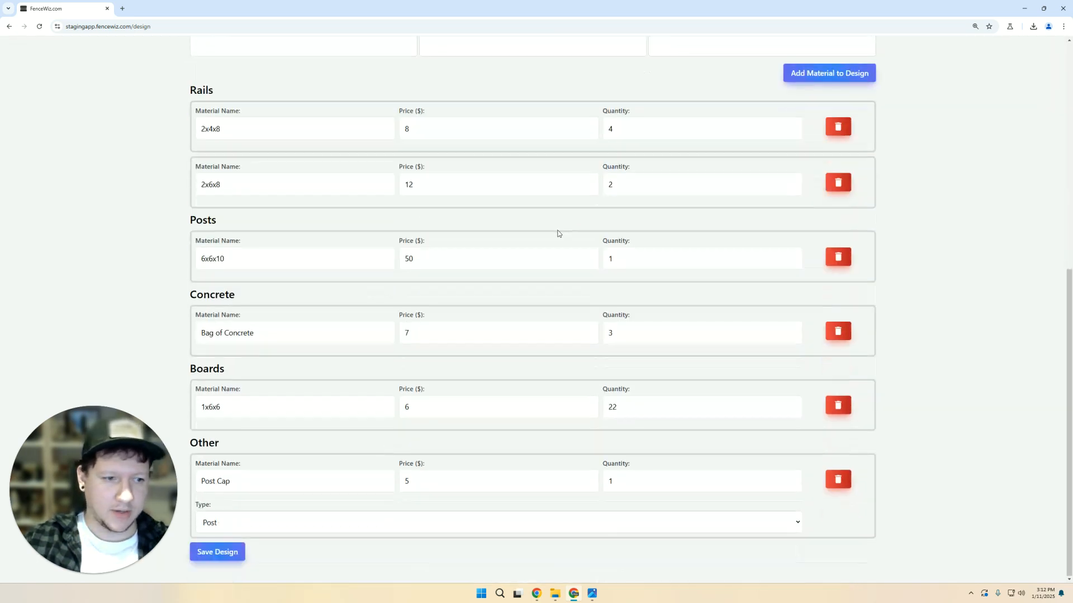
- Save the Ultimate Privacy Fence design and open the list of saved designs
click(213, 550)
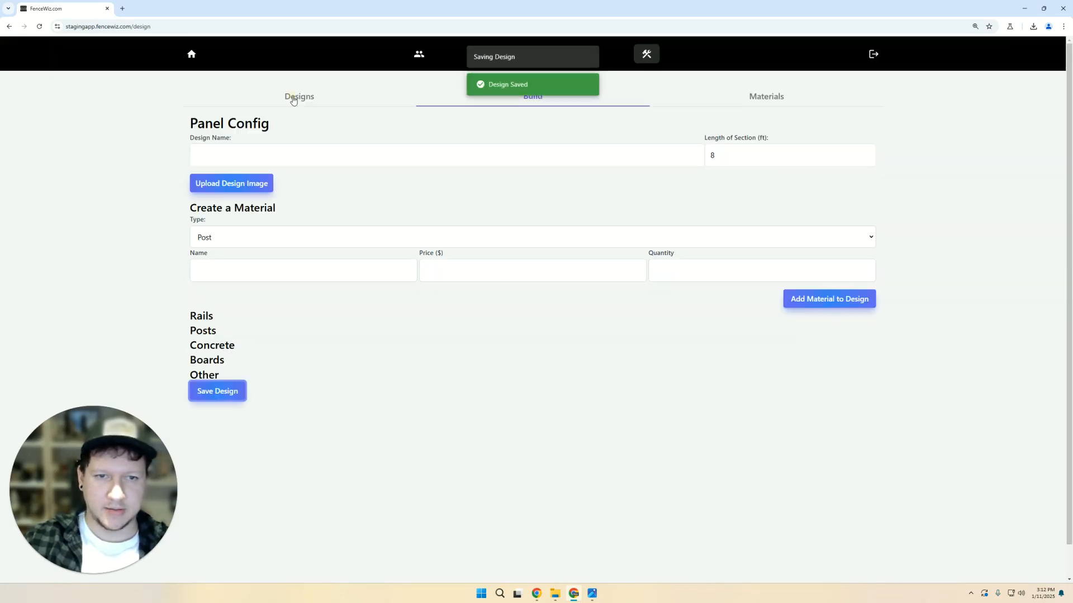
click(293, 101)
scroll(163, 270, down, 14)
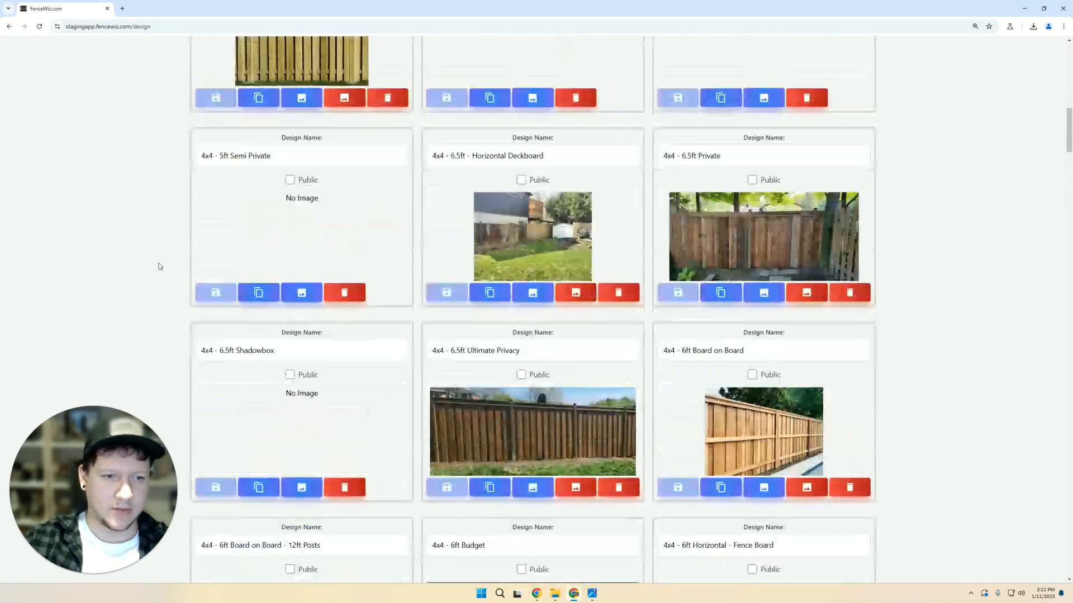
- Search the saved designs page for "ultimate" and go to the Ultimate Privacy Fence entry
key(ctrl+f)
text(ultimate)
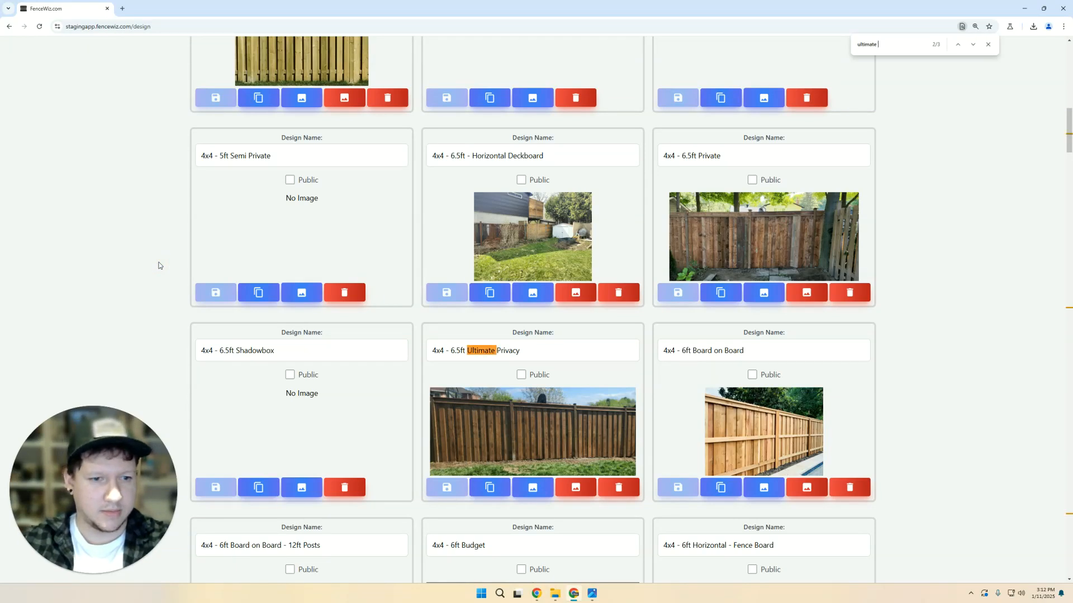
key(Return)
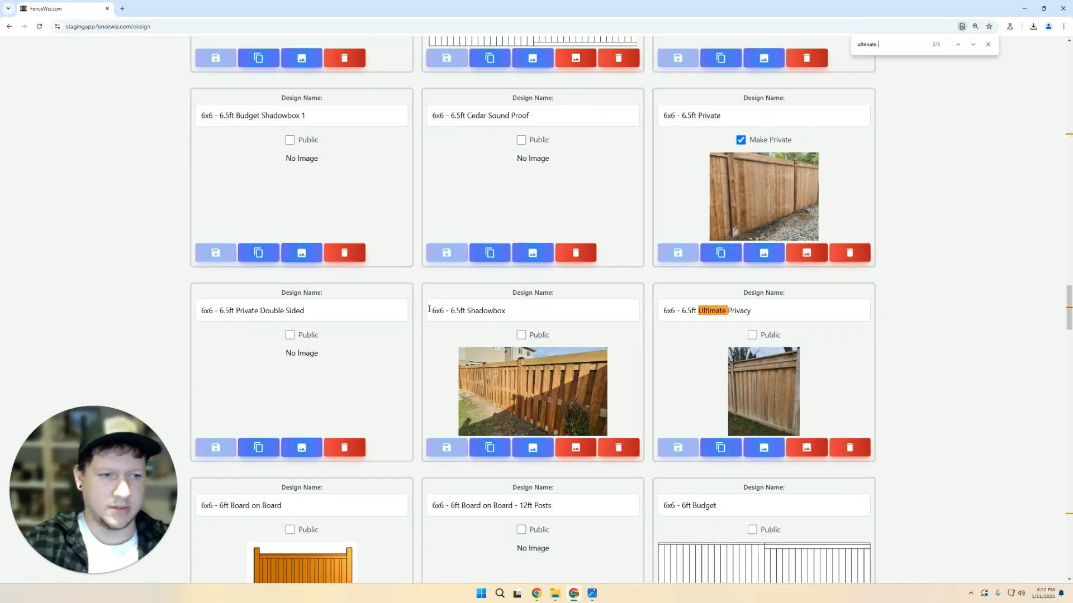
key(Return)
scroll(280, 311, down, 1)
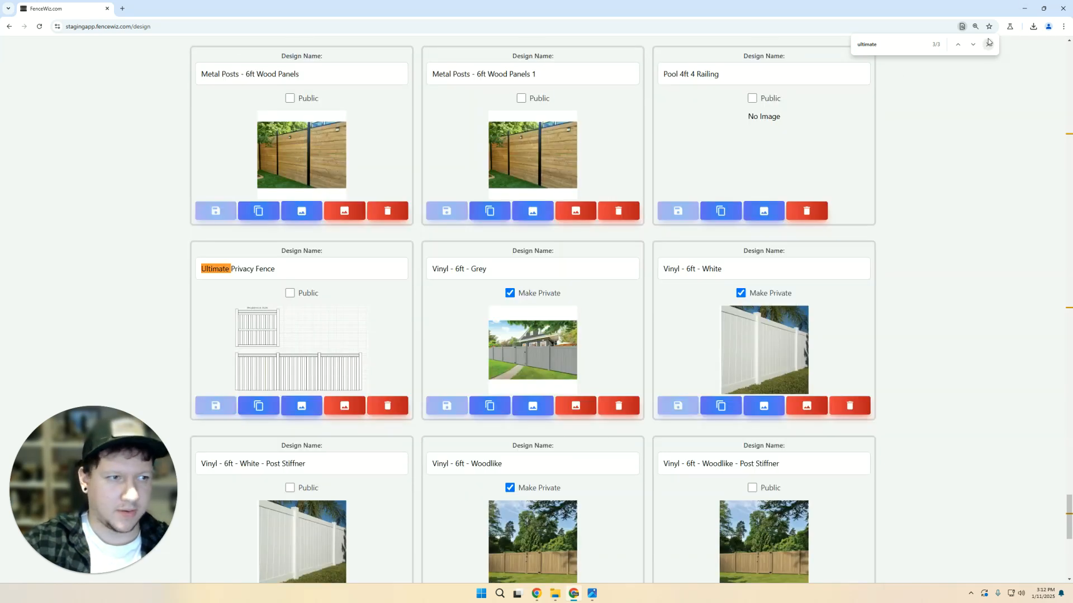
- Rename the saved Ultimate Privacy Fence design as Ultimate Privacy Fence1 and save the new name
key(Escape)
click(311, 270)
text(545)
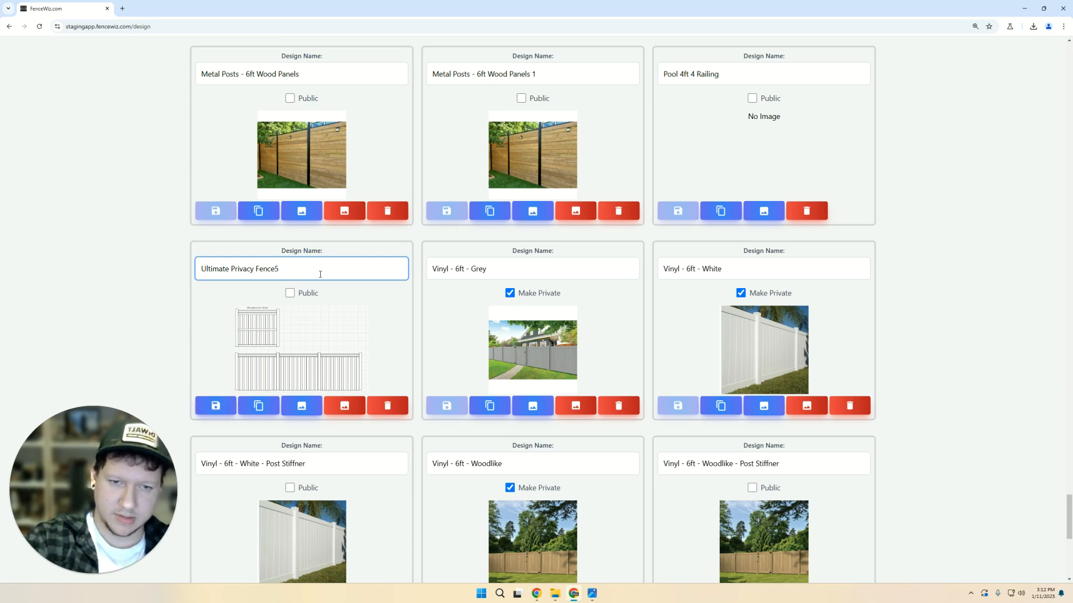
key(BackSpace)
key(BackSpace)
key(BackSpace)
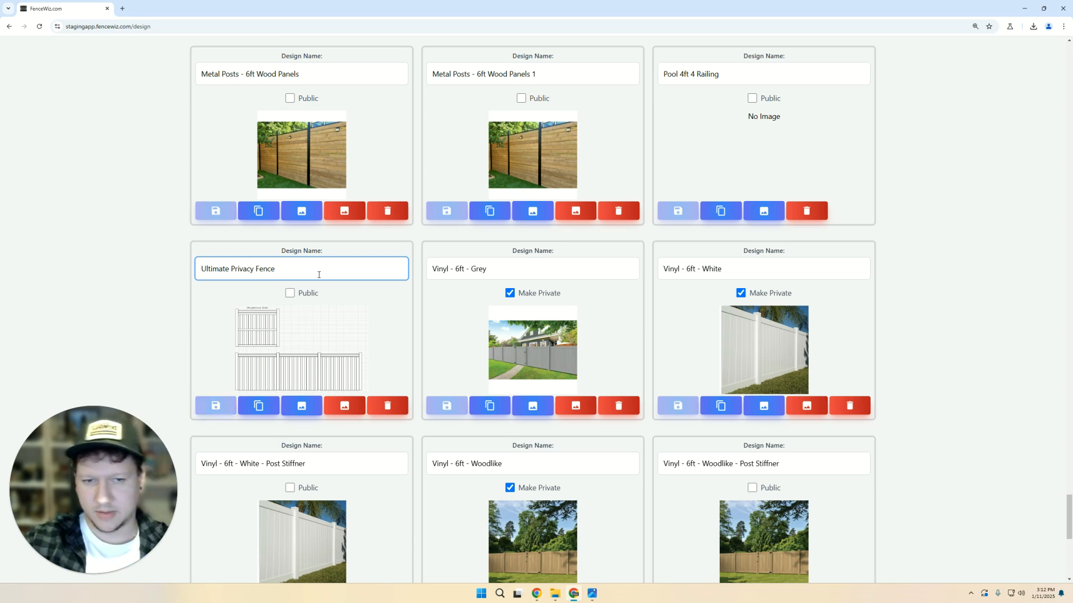
text(1)
click(215, 406)
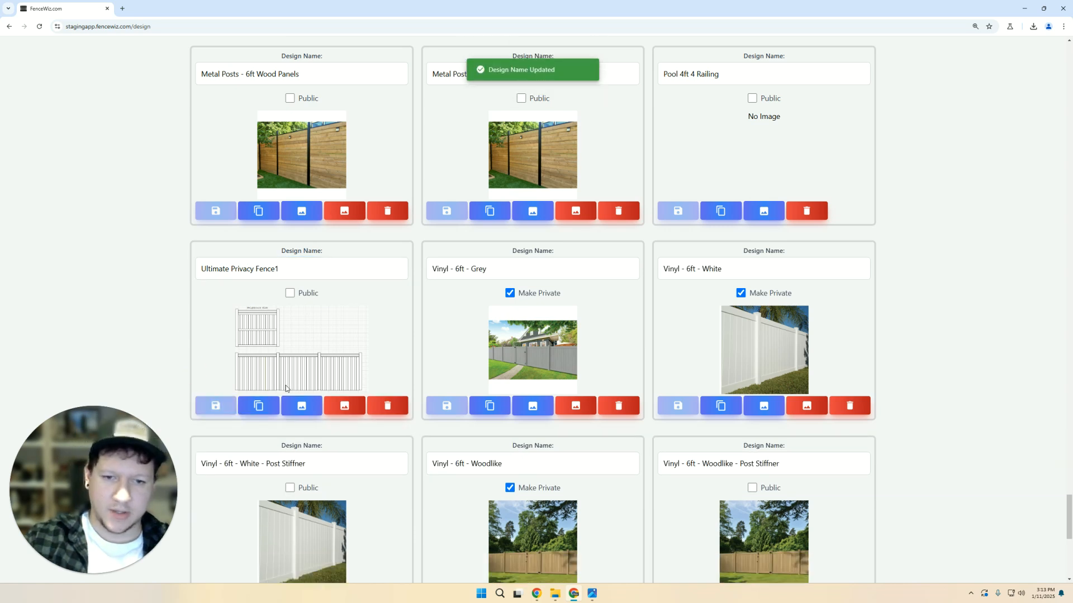
- Copy the Ultimate Privacy Fence1 design into the build form and review its list of materials
click(260, 404)
scroll(209, 373, up, 20)
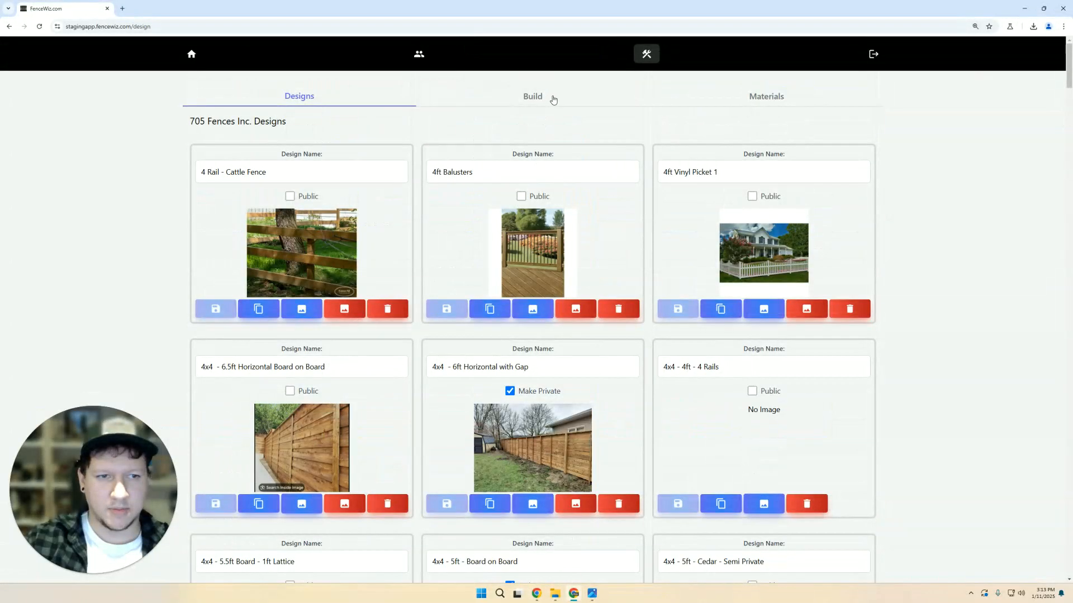
click(553, 99)
scroll(253, 304, down, 5)
scroll(252, 316, down, 2)
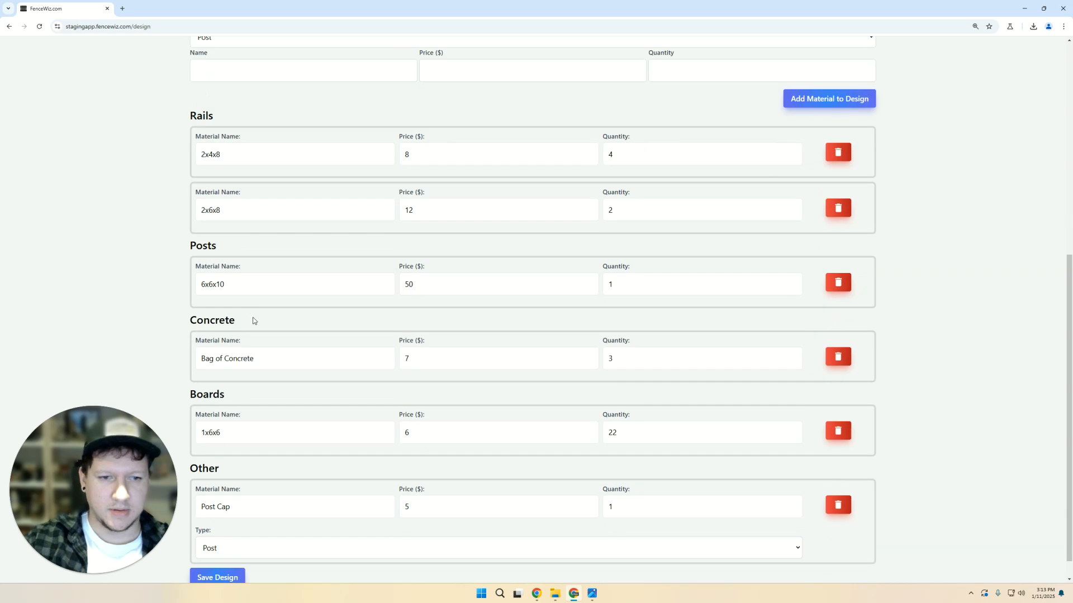
scroll(348, 495, down, 1)
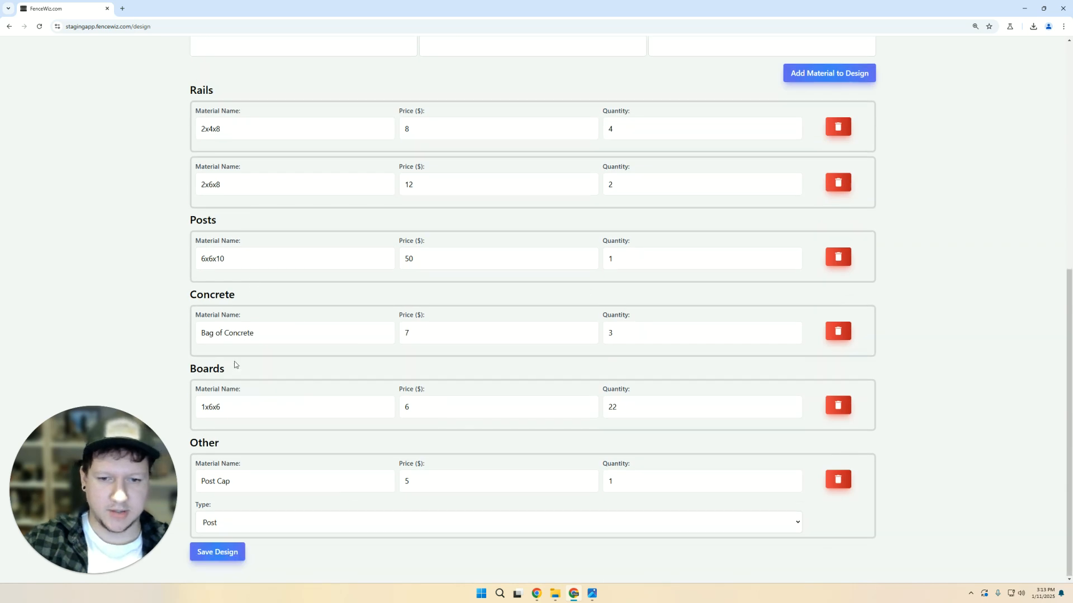
- Set the copied design's name to Ultimate Privacy Fence and look over its panel configuration and materials
scroll(234, 364, up, 7)
click(307, 161)
key(BackSpace)
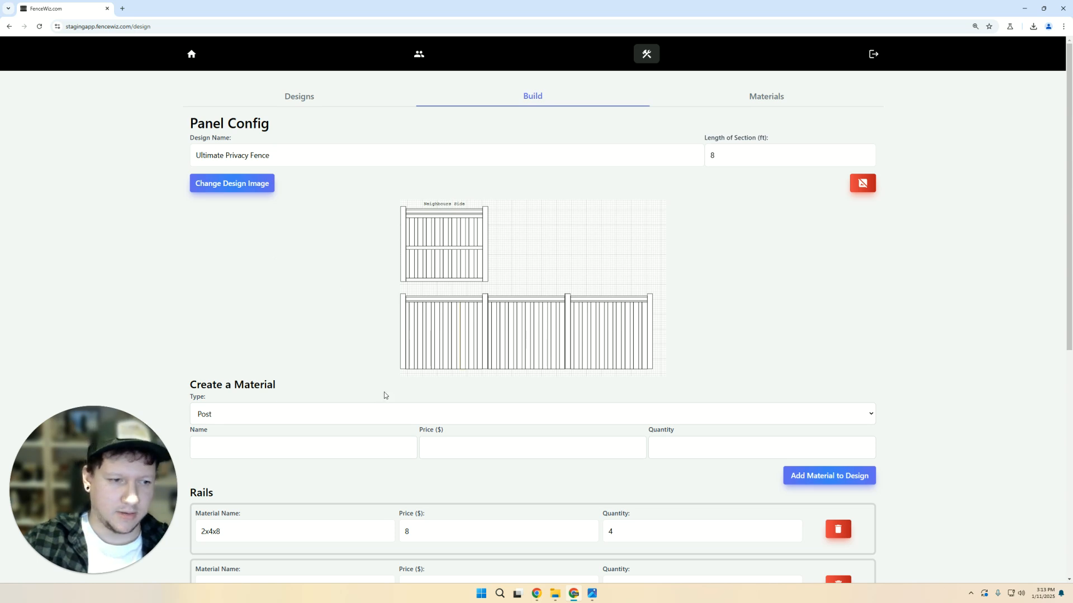
scroll(396, 380, down, 4)
scroll(403, 371, down, 3)
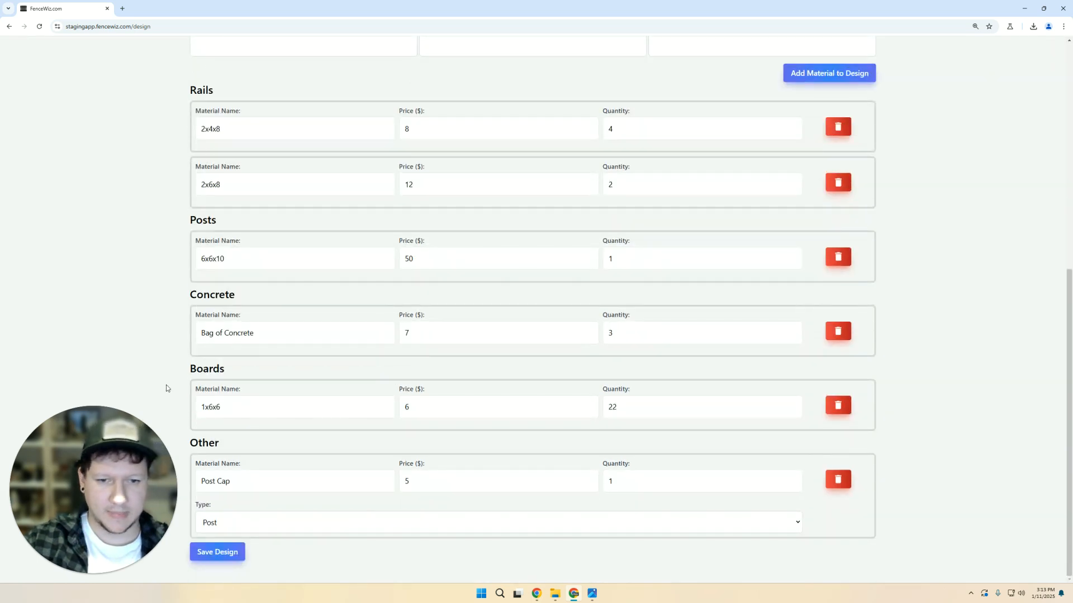
scroll(206, 352, up, 7)
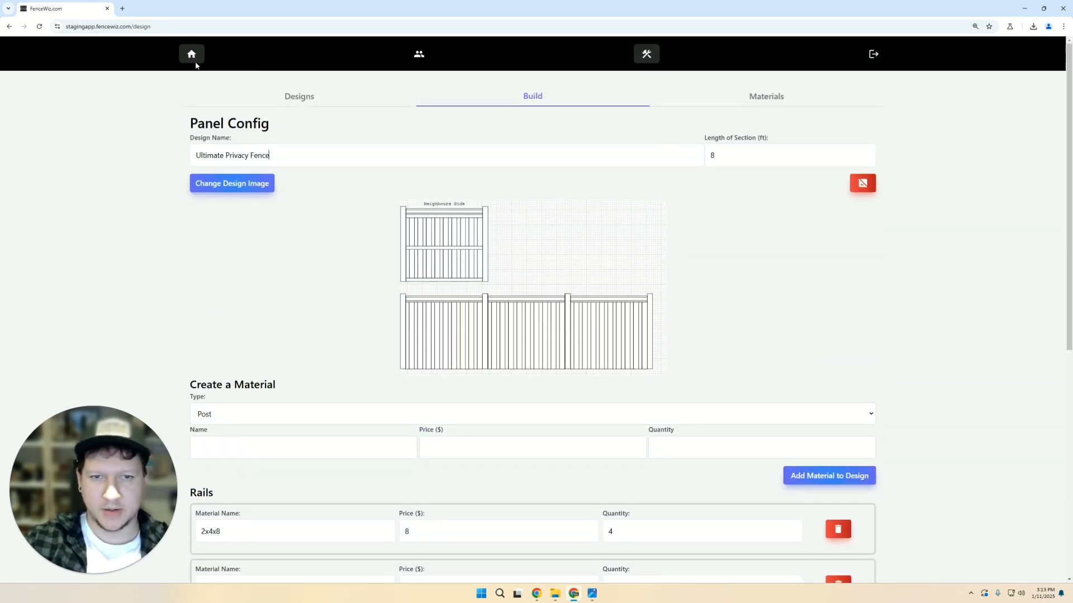
- Open the 80 ft project with no status and change its chosen design to Ultimate Privacy Fence1
click(192, 55)
click(227, 216)
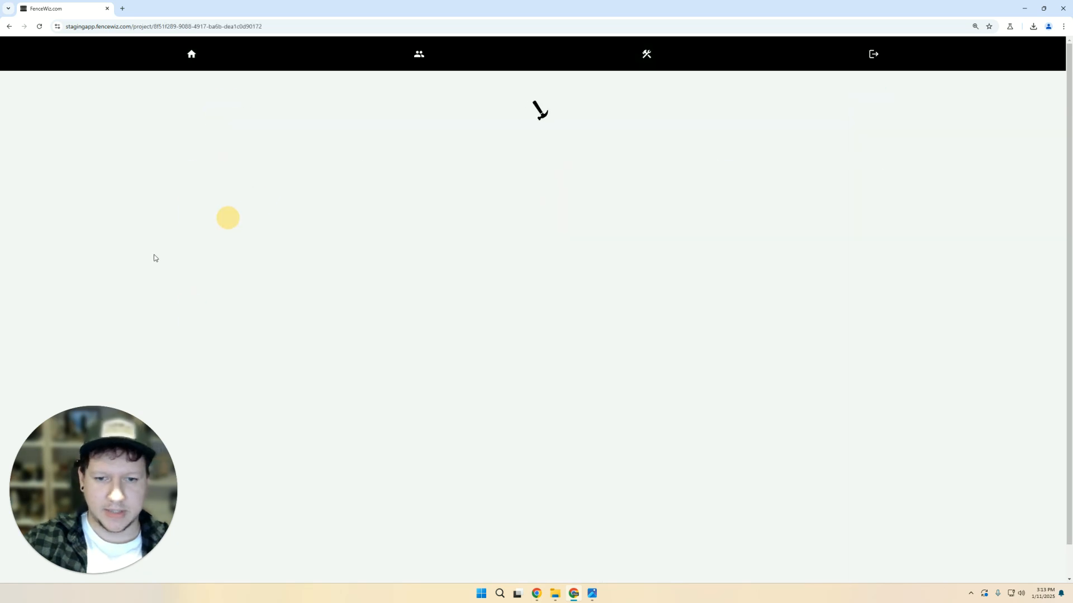
scroll(129, 240, down, 12)
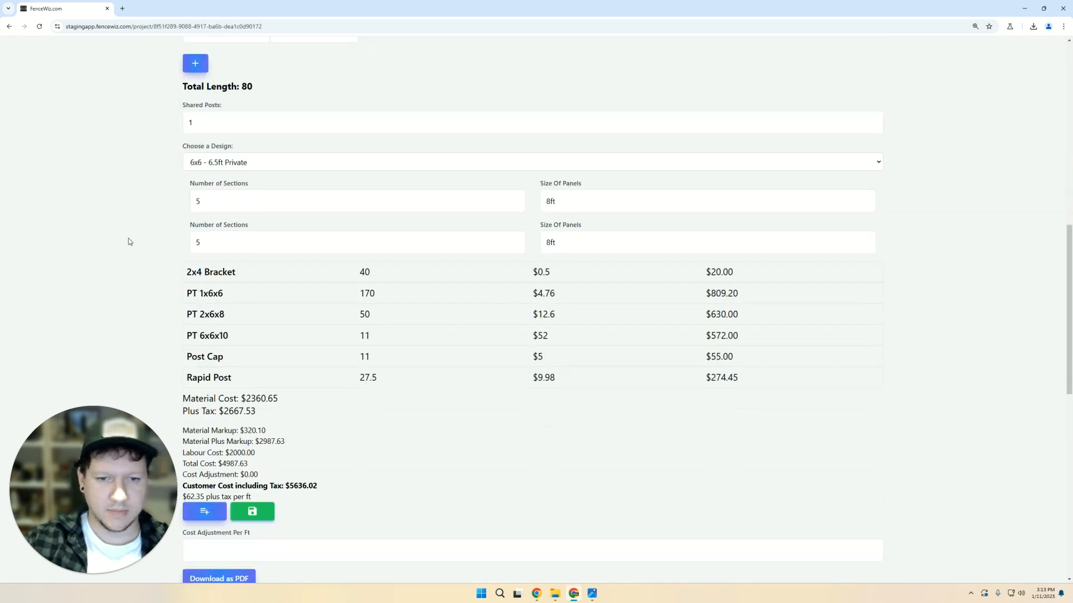
scroll(129, 241, up, 2)
scroll(127, 235, down, 2)
scroll(127, 234, up, 3)
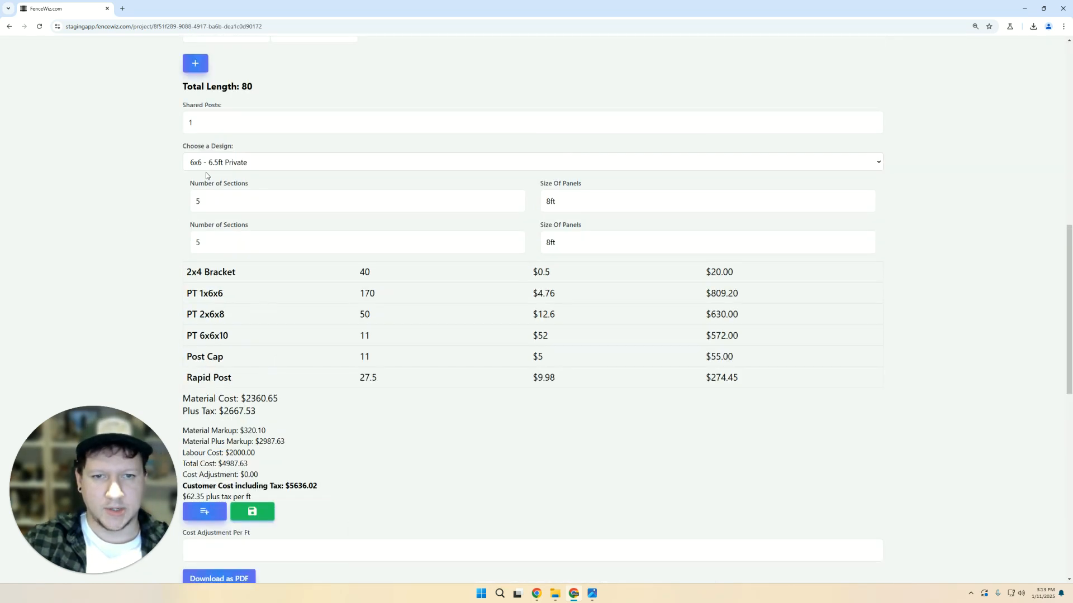
click(220, 168)
key(u)
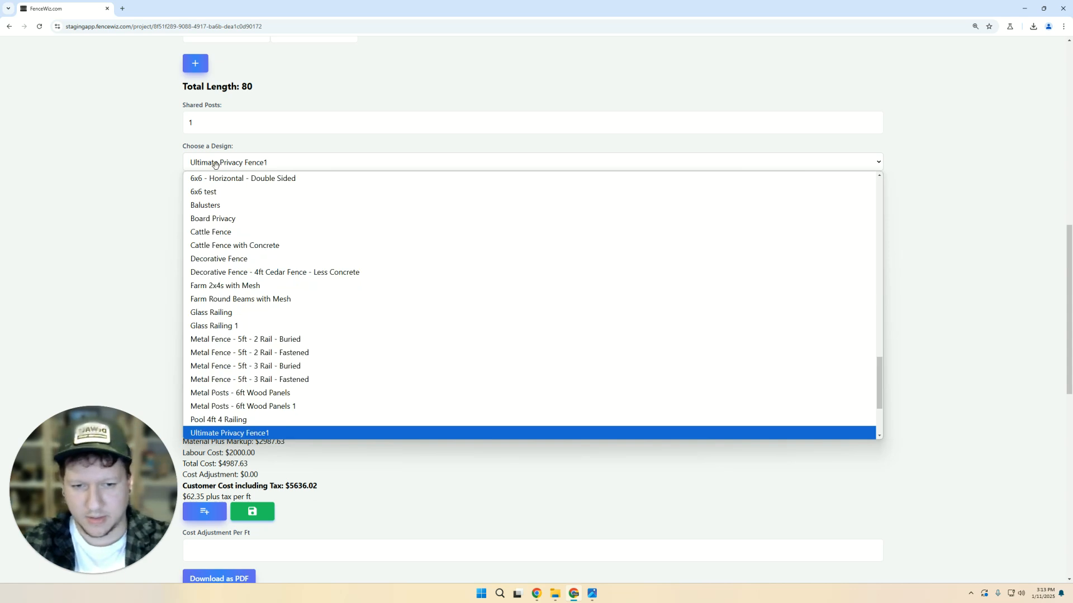
key(Return)
click(149, 241)
- Review the project's cost breakdown and the generated quote with its design image, line items and totals
scroll(149, 240, down, 7)
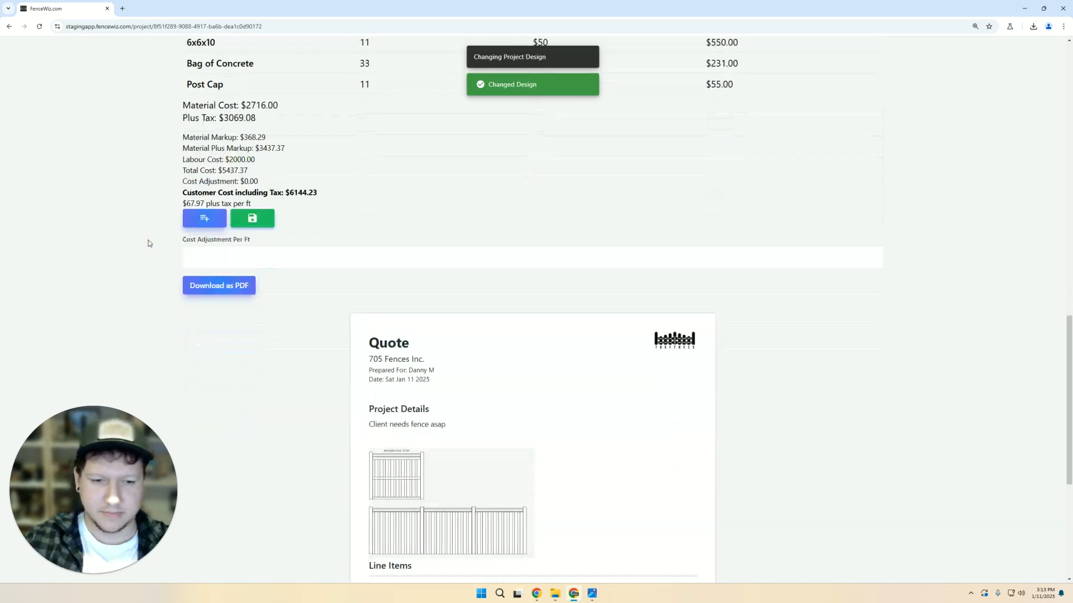
scroll(149, 245, down, 1)
mouse_move(568, 395)
mouse_down()
mouse_move(601, 397)
mouse_move(553, 393)
mouse_up()
click(560, 399)
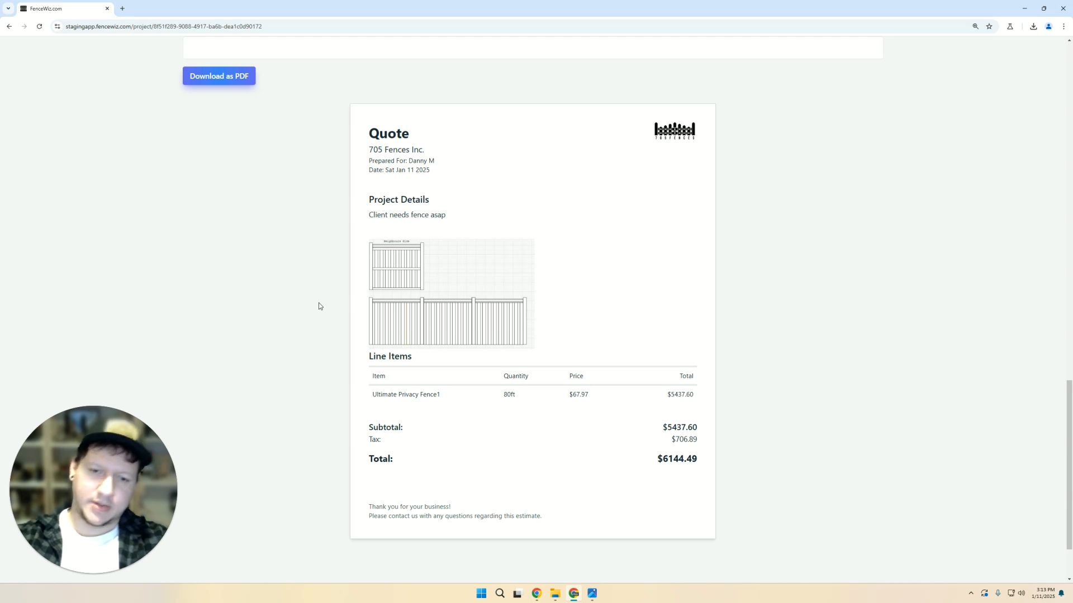
- Open the bulk edit list of materials and browse the material prices and the designs that use them
scroll(177, 300, up, 15)
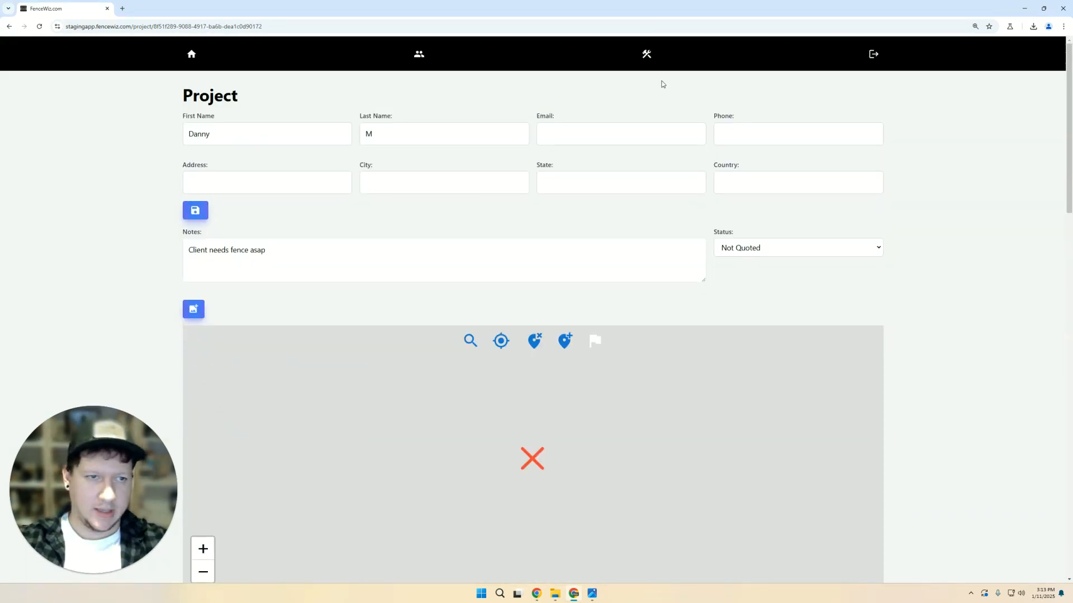
click(646, 54)
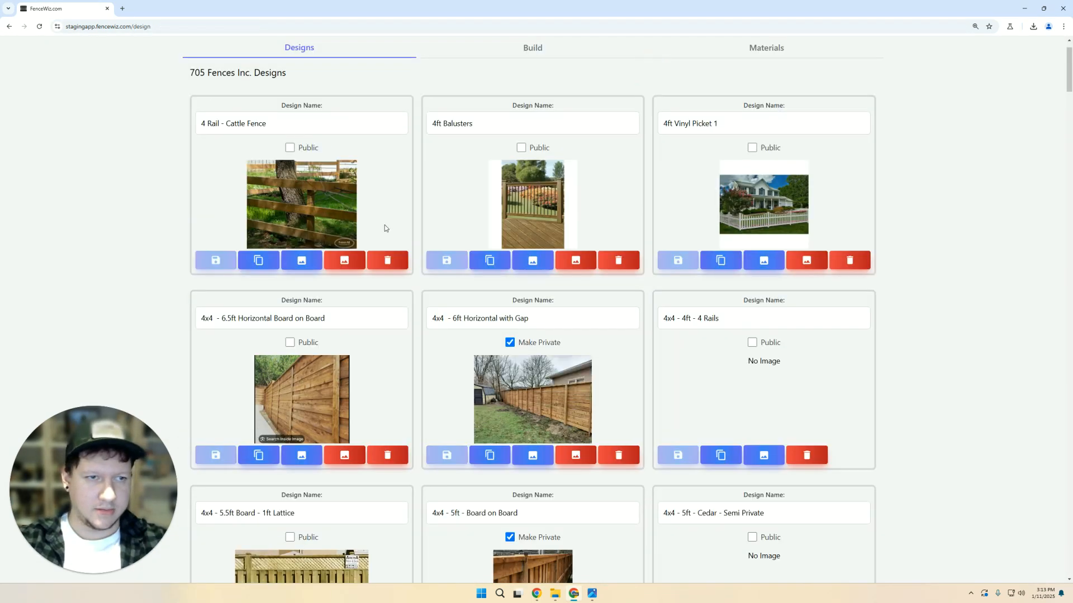
scroll(637, 130, up, 1)
click(737, 109)
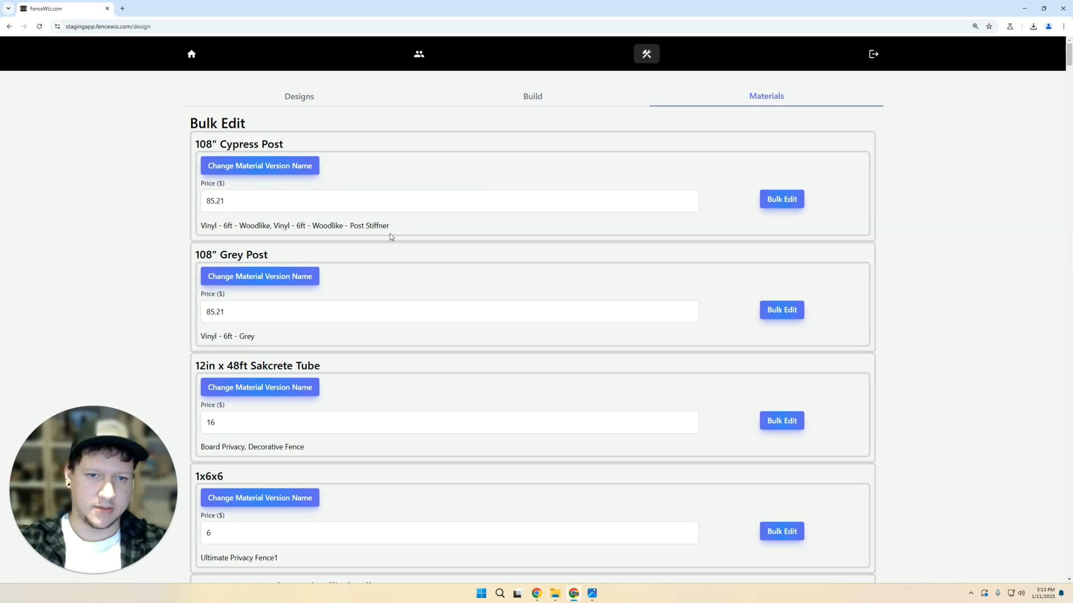
scroll(391, 236, down, 10)
scroll(392, 236, down, 15)
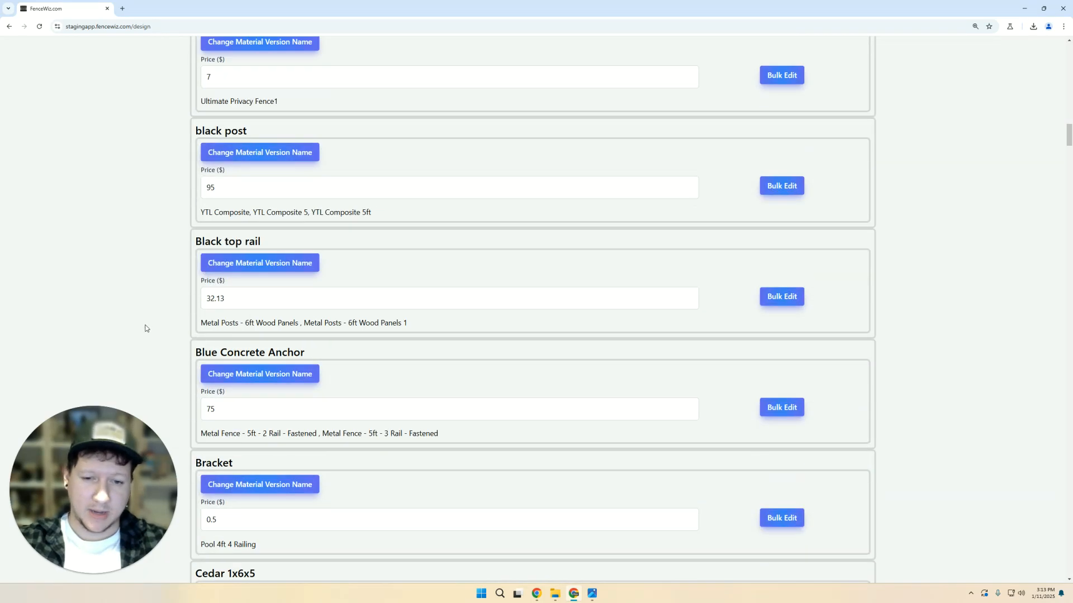
scroll(145, 328, down, 9)
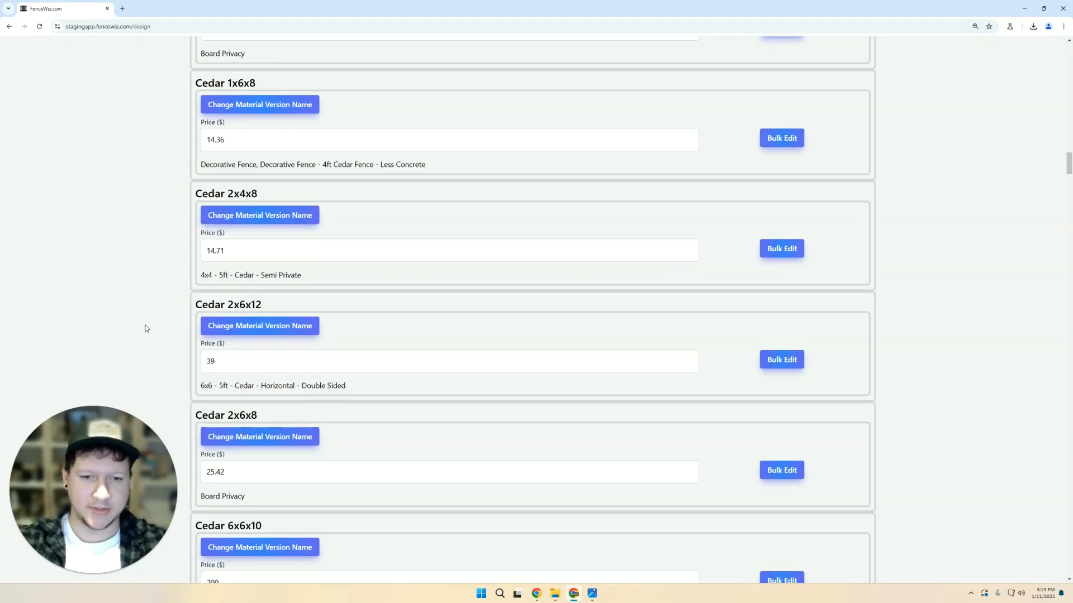
scroll(145, 328, down, 5)
scroll(145, 329, up, 20)
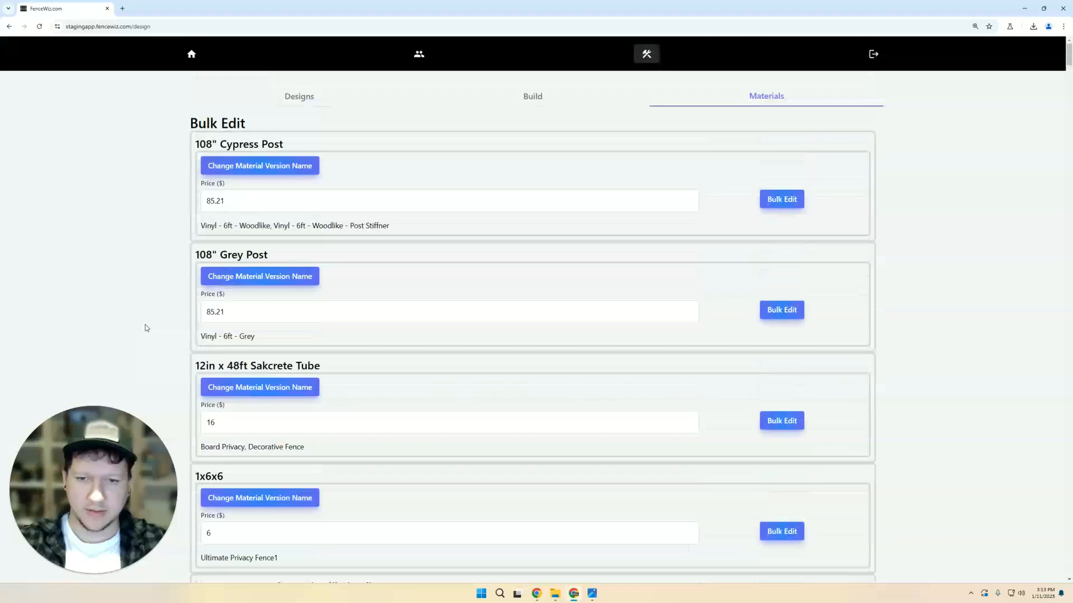
scroll(145, 329, down, 8)
scroll(145, 329, down, 8)
- Search the materials for "ultimate" and examine which design uses Bag of Concrete
key(ctrl+f)
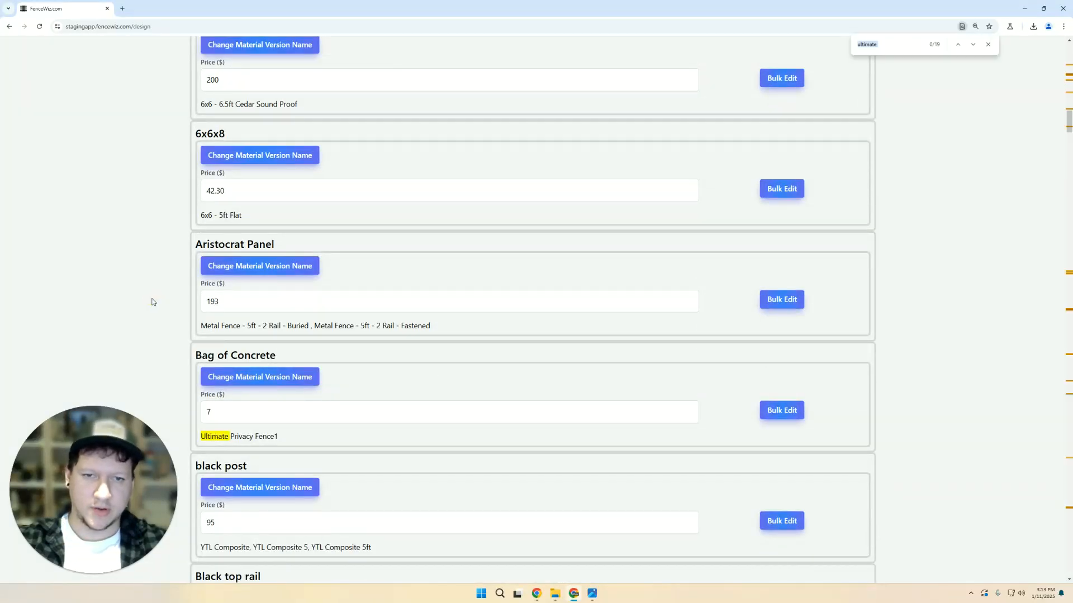
drag(196, 355, 278, 351)
click(279, 365)
drag(277, 436, 192, 436)
click(263, 440)
click(987, 44)
- Find Post Cap in the materials list and examine the designs that share its $5 price
scroll(289, 379, down, 15)
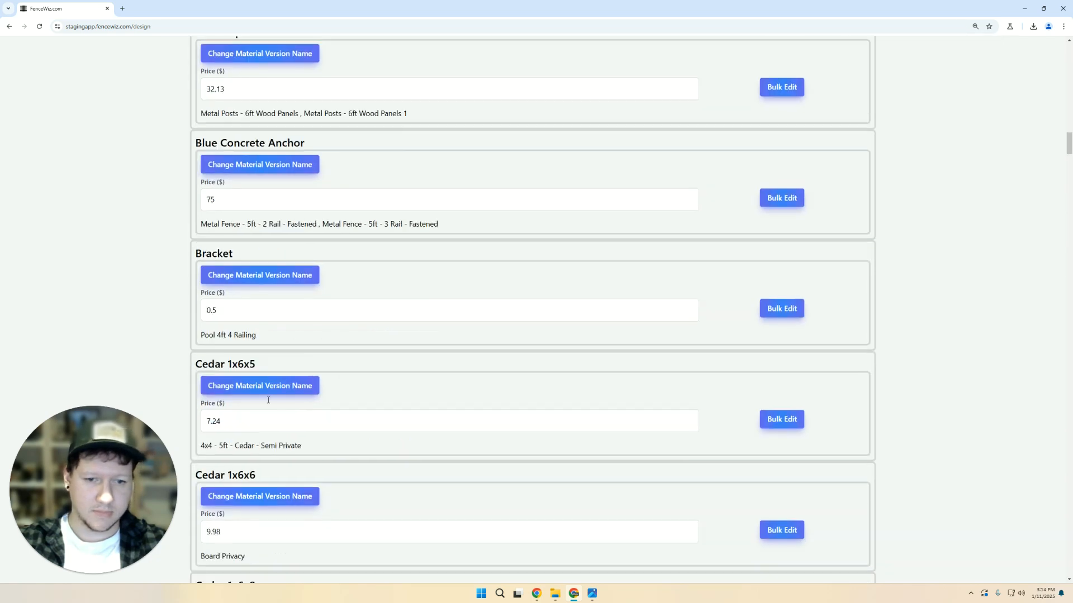
scroll(290, 378, down, 15)
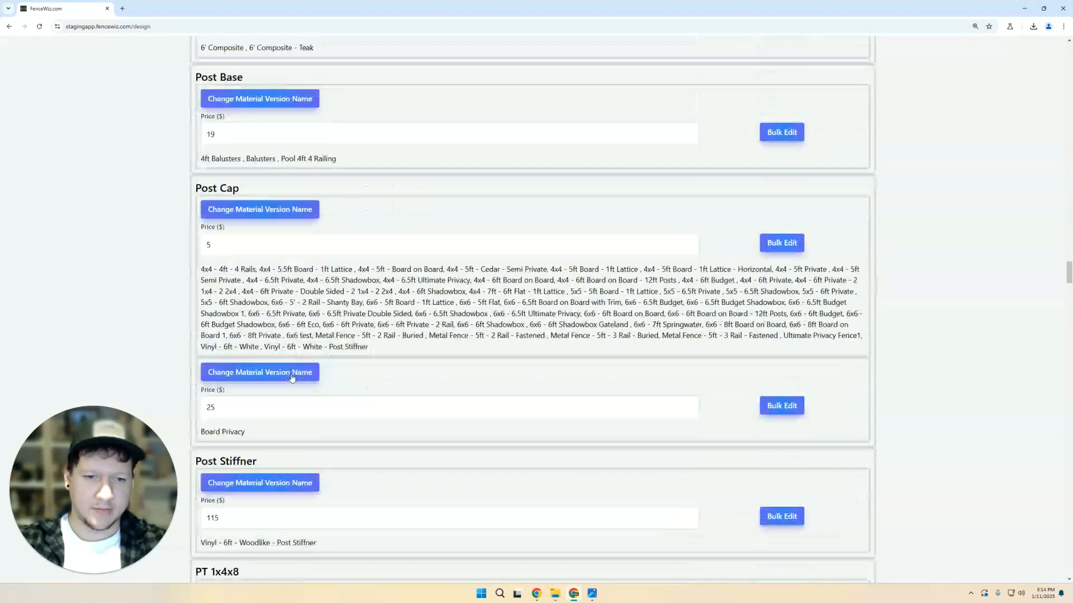
scroll(243, 302, up, 2)
drag(241, 273, 203, 273)
click(240, 272)
drag(368, 432, 201, 352)
click(376, 381)
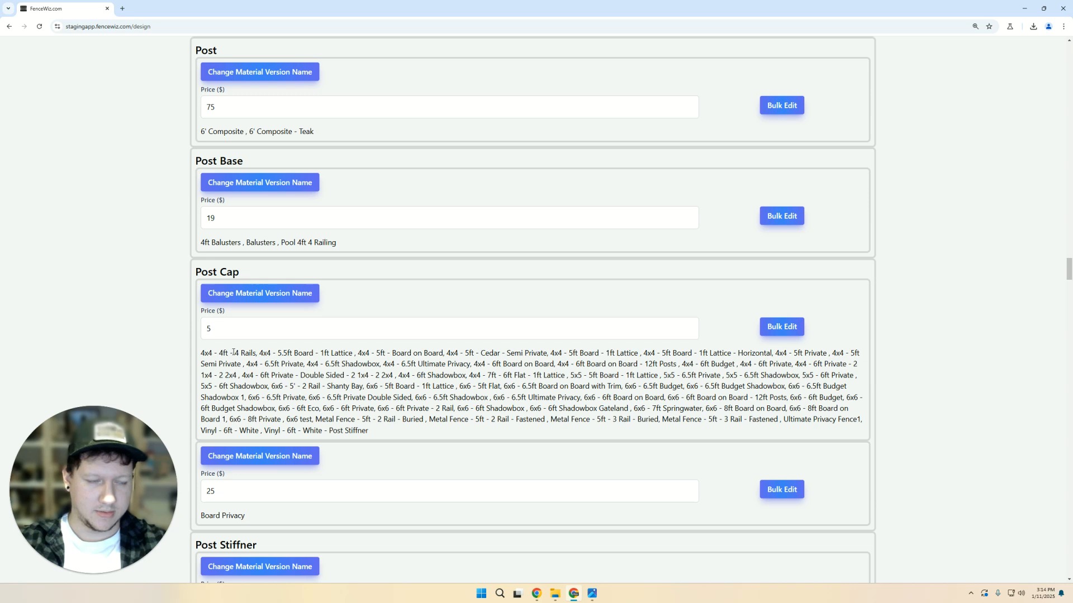
- Leave the materials list and return to the list of saved designs by way of the projects page
scroll(152, 296, up, 15)
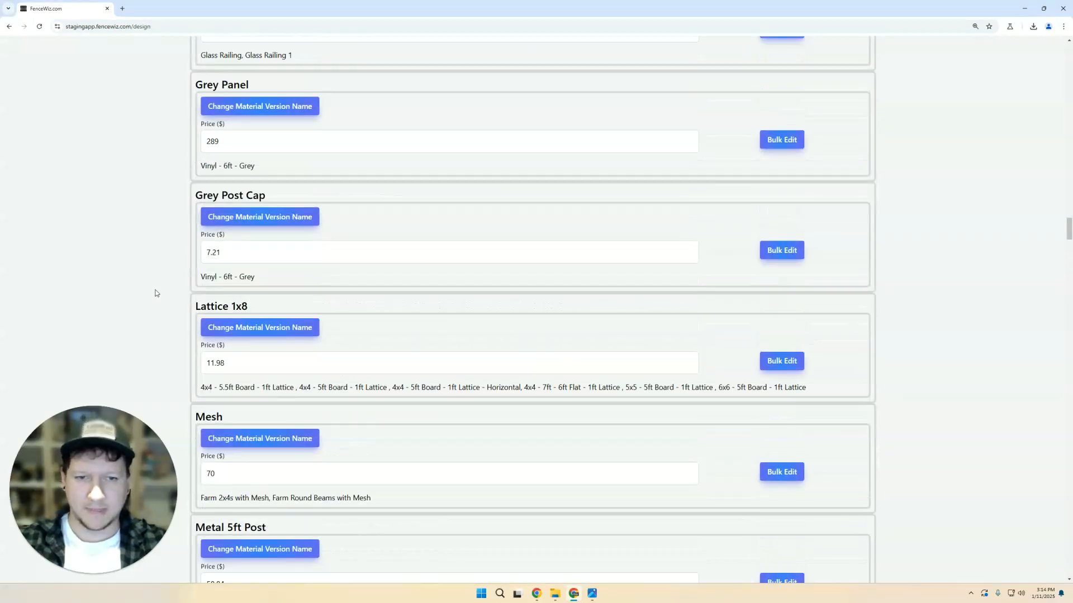
scroll(155, 281, up, 10)
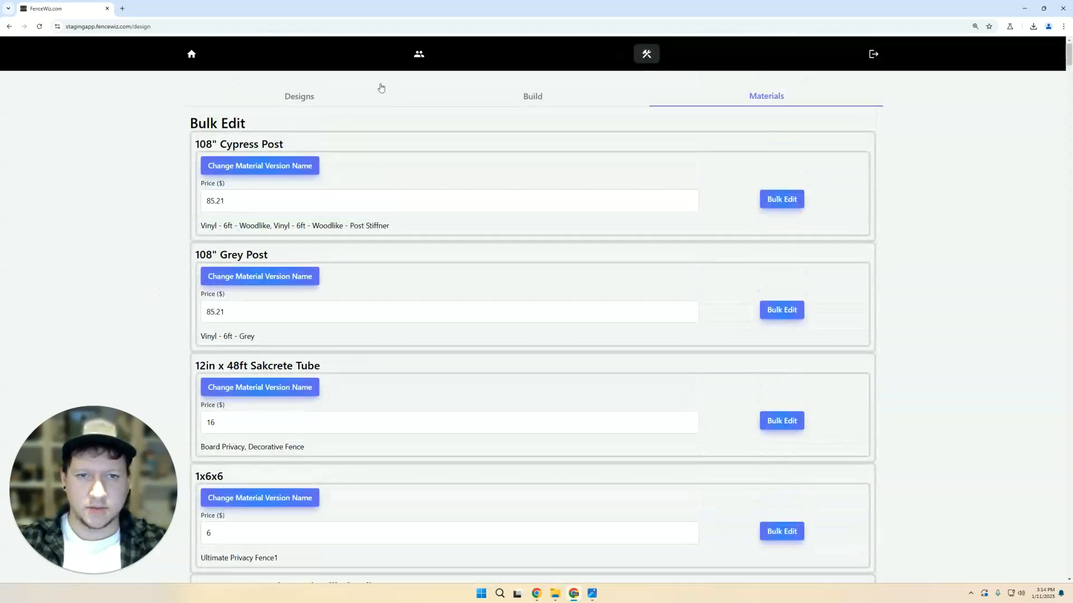
click(195, 55)
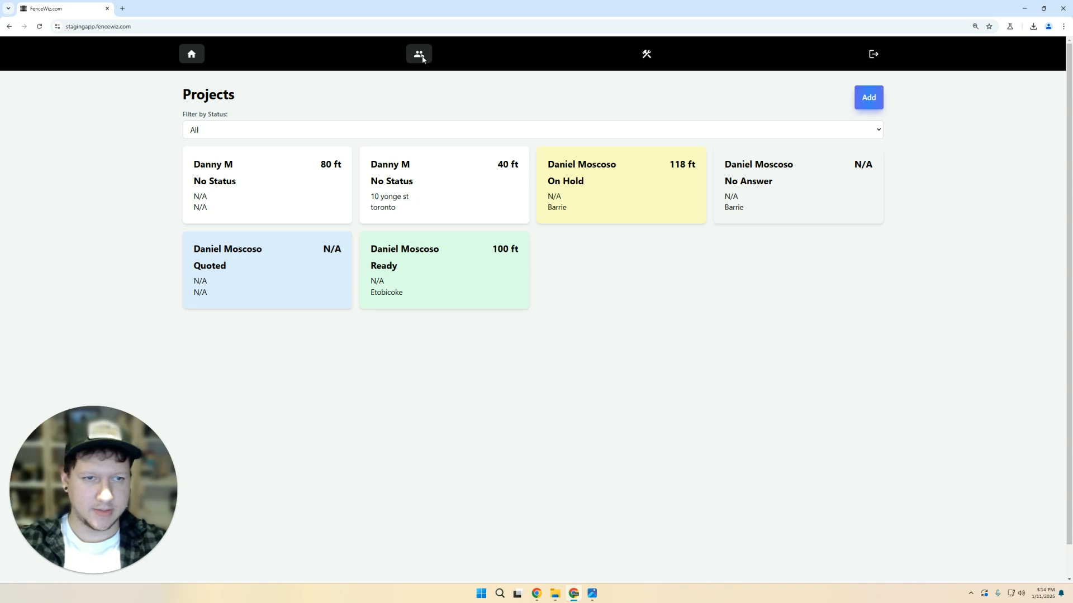
click(645, 53)
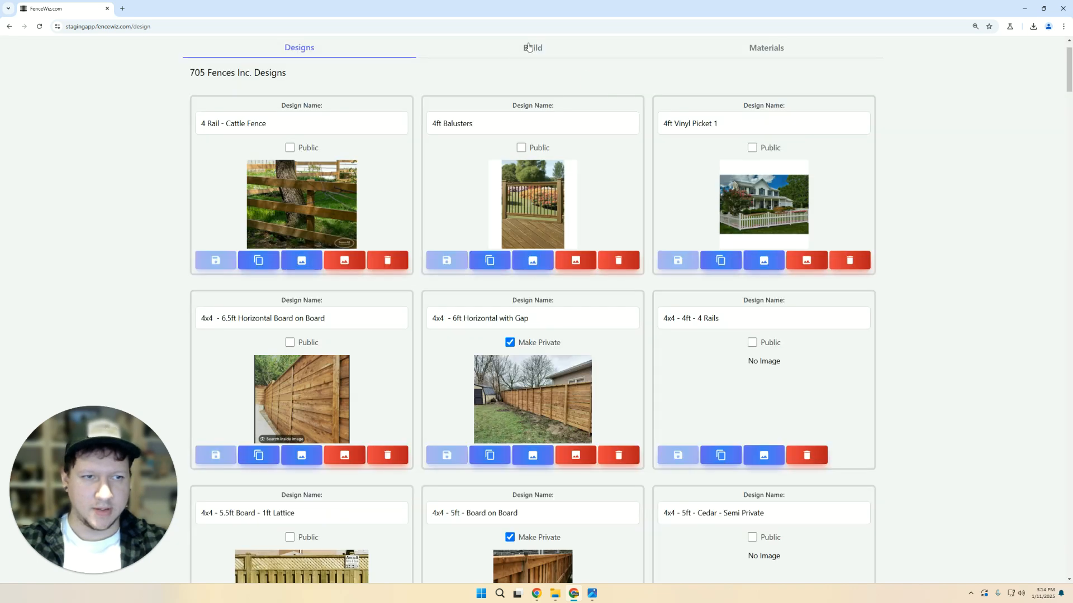
- Try to choose a replacement image for the 4ft Balusters design
click(533, 261)
click(118, 188)
click(435, 8)
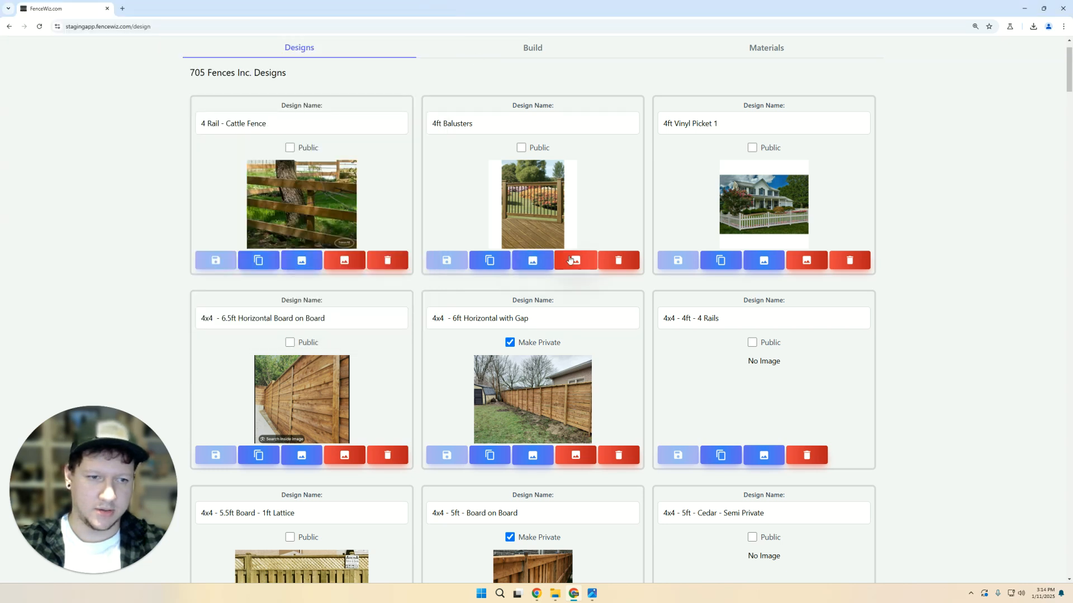
- Start deleting the 4ft Balusters design's image and the design itself, cancelling both requests
click(587, 266)
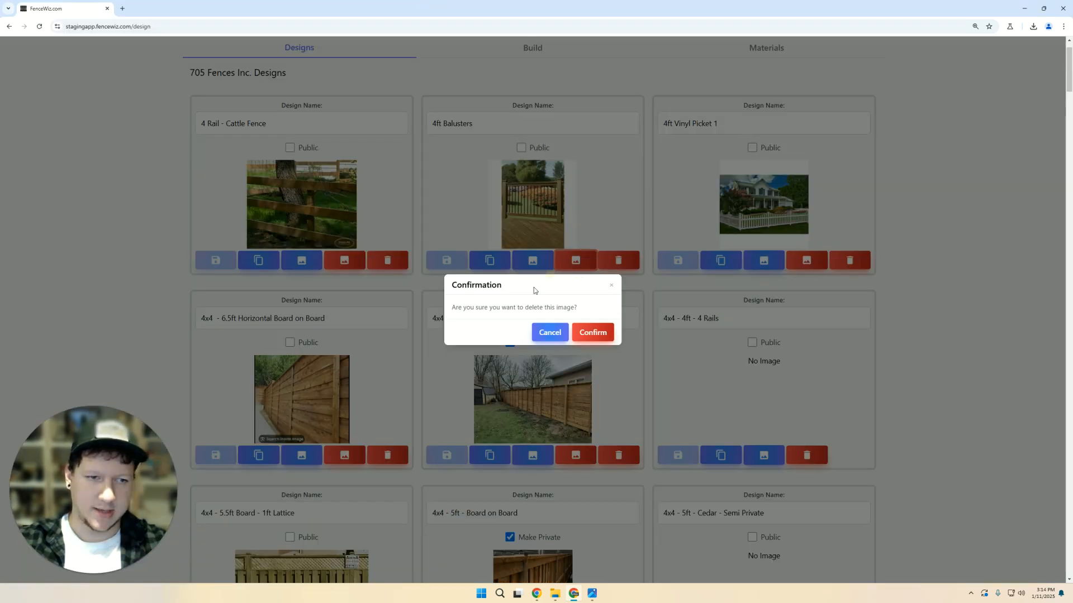
click(550, 334)
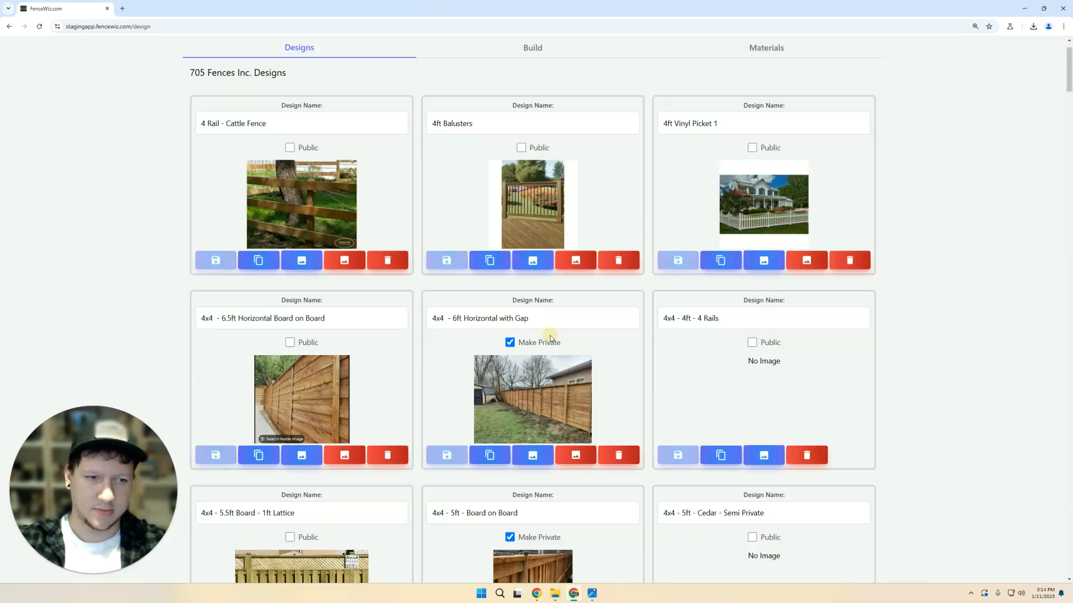
click(616, 261)
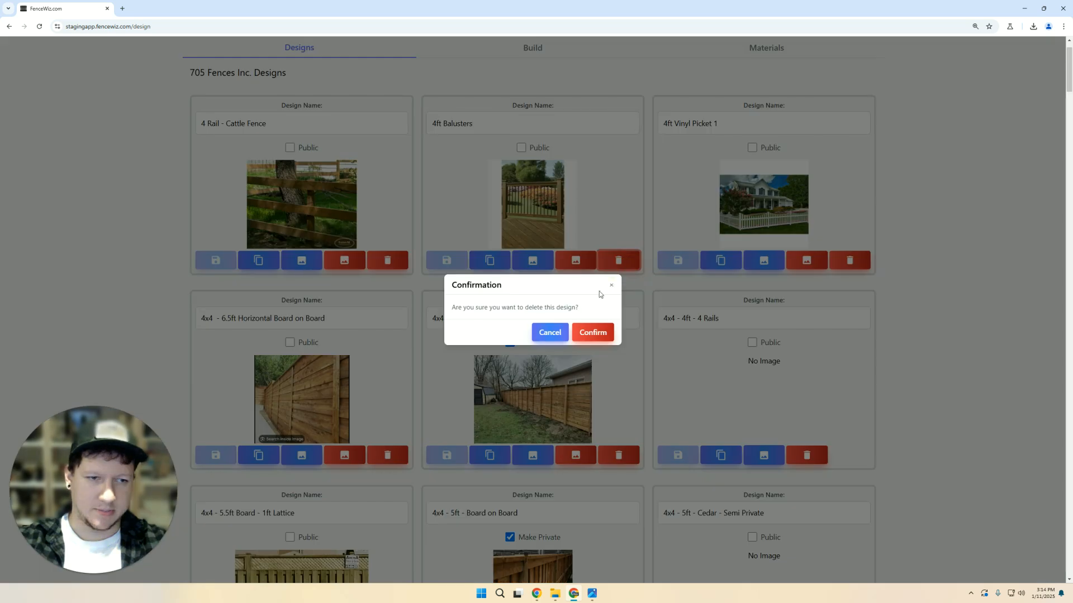
click(557, 334)
- Find the Ultimate Privacy Fence1 entry among the saved designs
scroll(227, 270, down, 20)
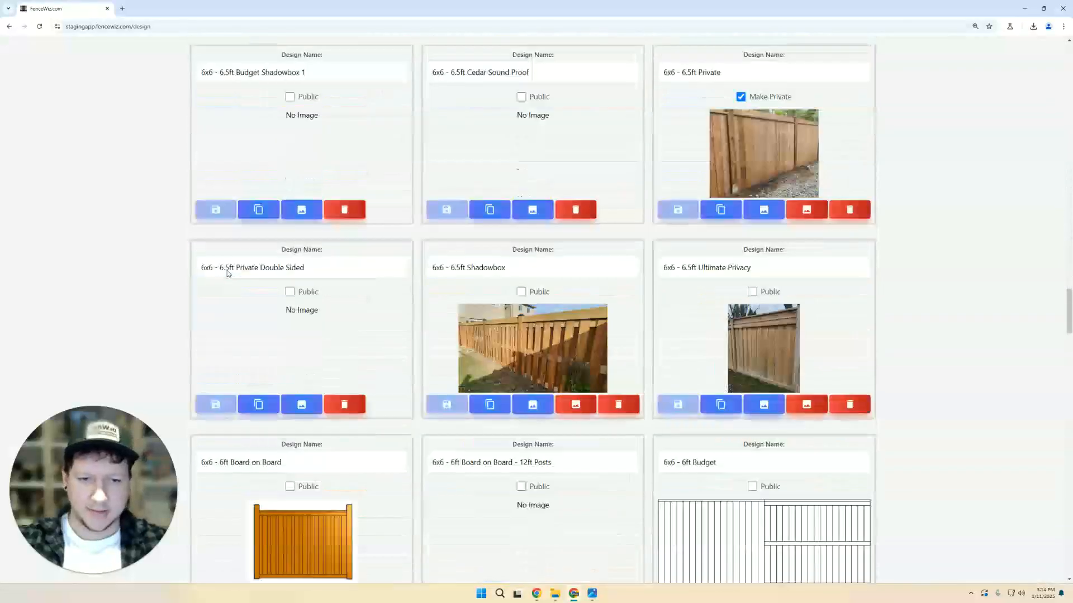
scroll(226, 272, down, 20)
scroll(226, 274, down, 14)
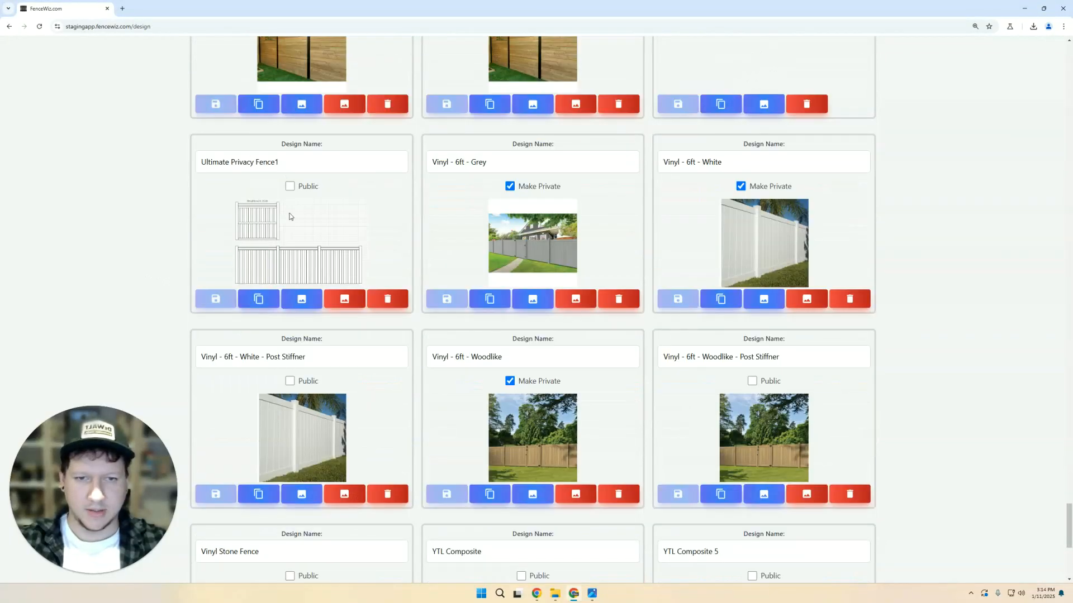
- Try to delete the Ultimate Privacy Fence1 design from the saved designs
click(390, 300)
click(583, 334)
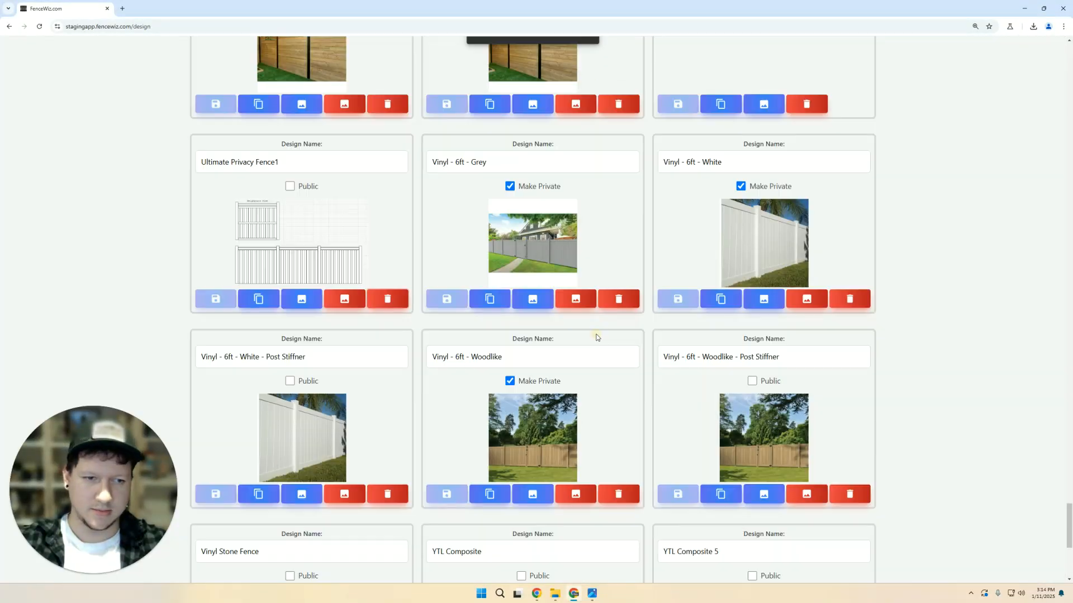
drag(574, 88, 479, 84)
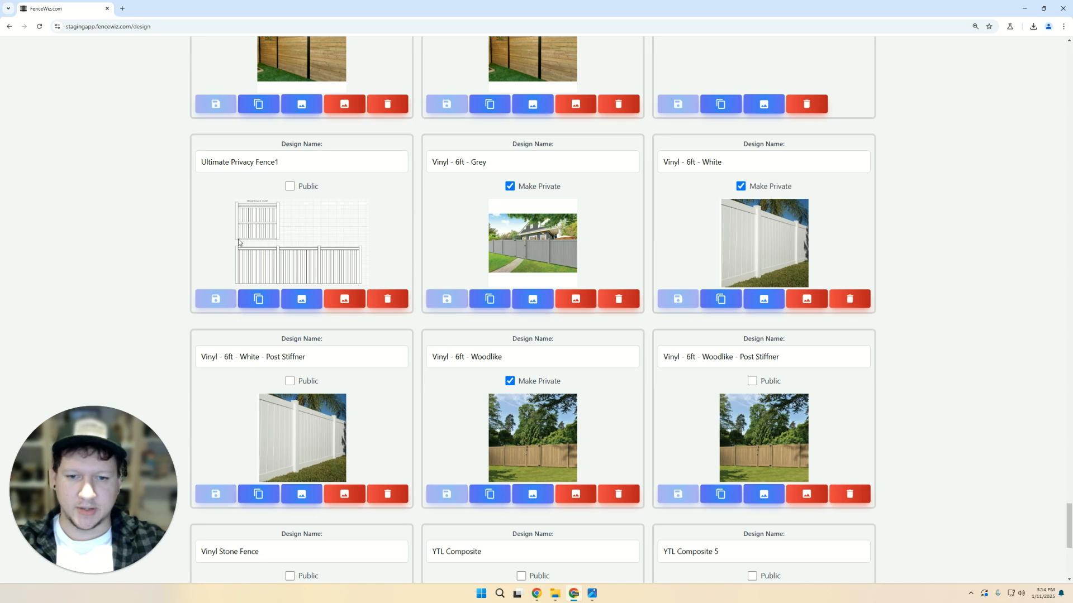
- Open the 80 ft project from the projects page and examine its material costs and customer quote
scroll(149, 228, up, 20)
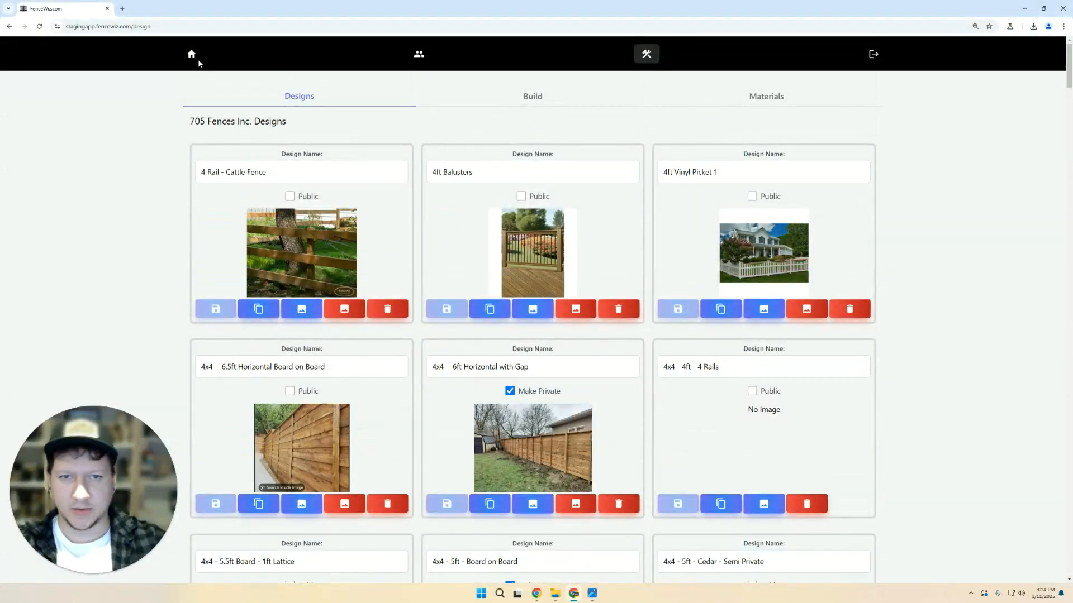
click(191, 54)
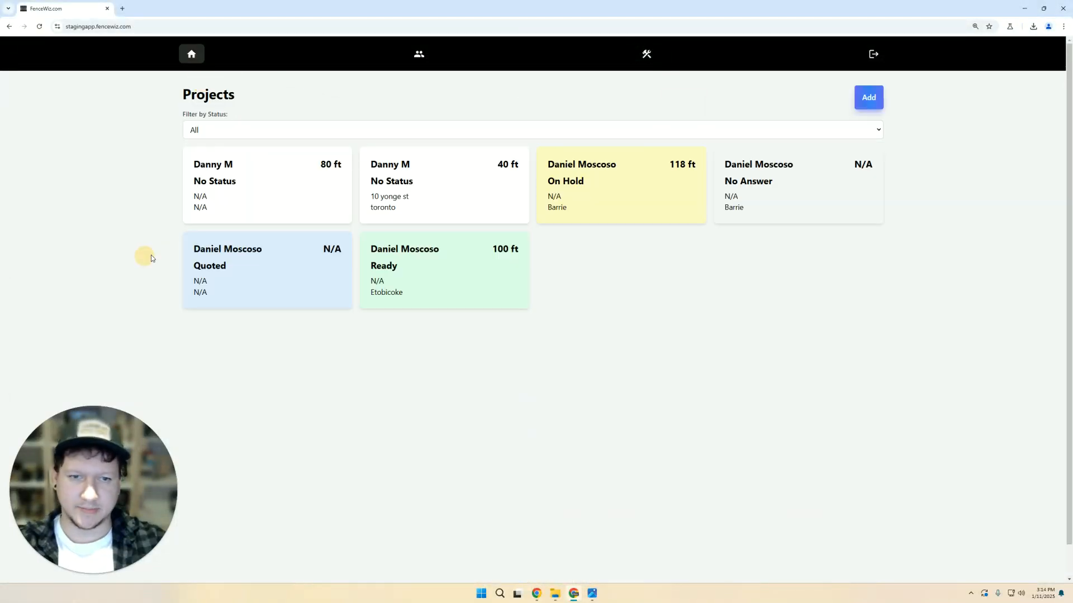
click(253, 192)
scroll(113, 275, down, 10)
scroll(113, 275, down, 2)
scroll(326, 277, down, 5)
scroll(463, 314, up, 10)
scroll(304, 380, down, 10)
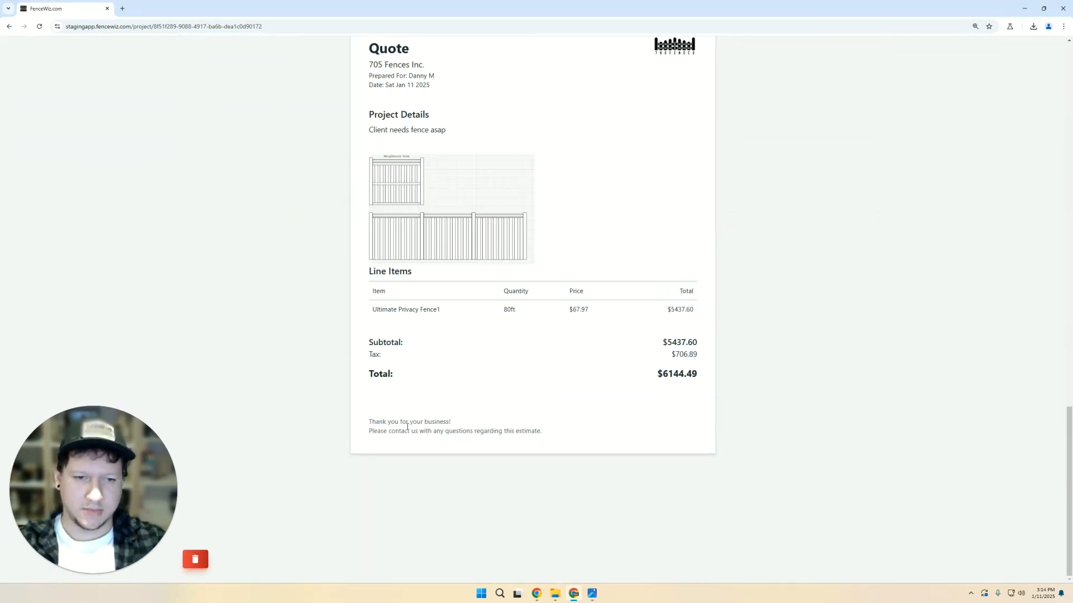
scroll(408, 427, up, 8)
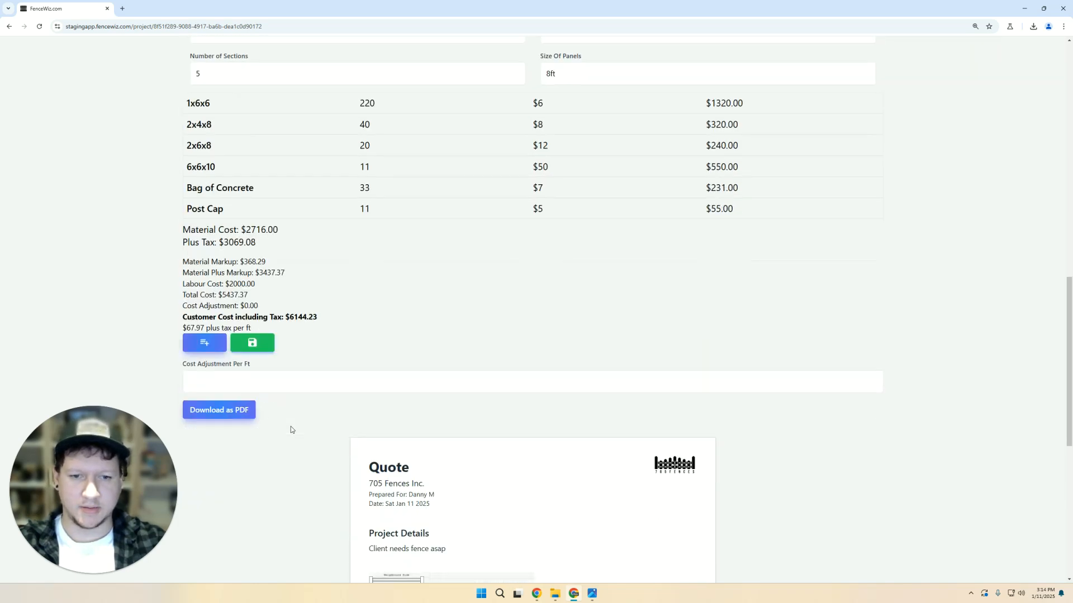
- Change the project's chosen design to Metal Fence - 5ft - 2 Rail - Buried and check the recalculated quote
scroll(291, 429, up, 5)
click(254, 245)
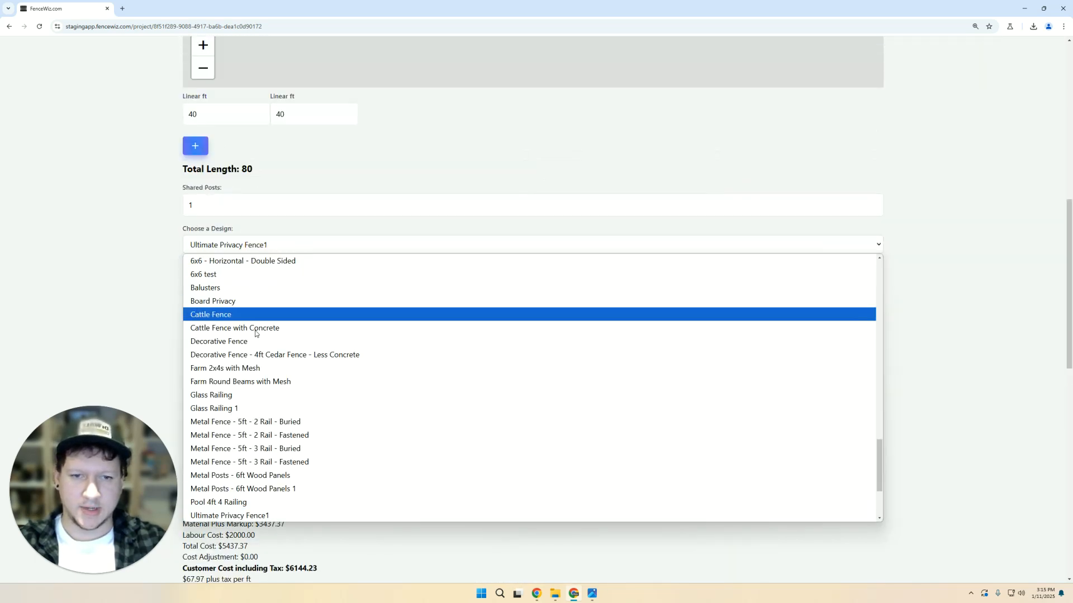
click(280, 422)
scroll(125, 237, down, 10)
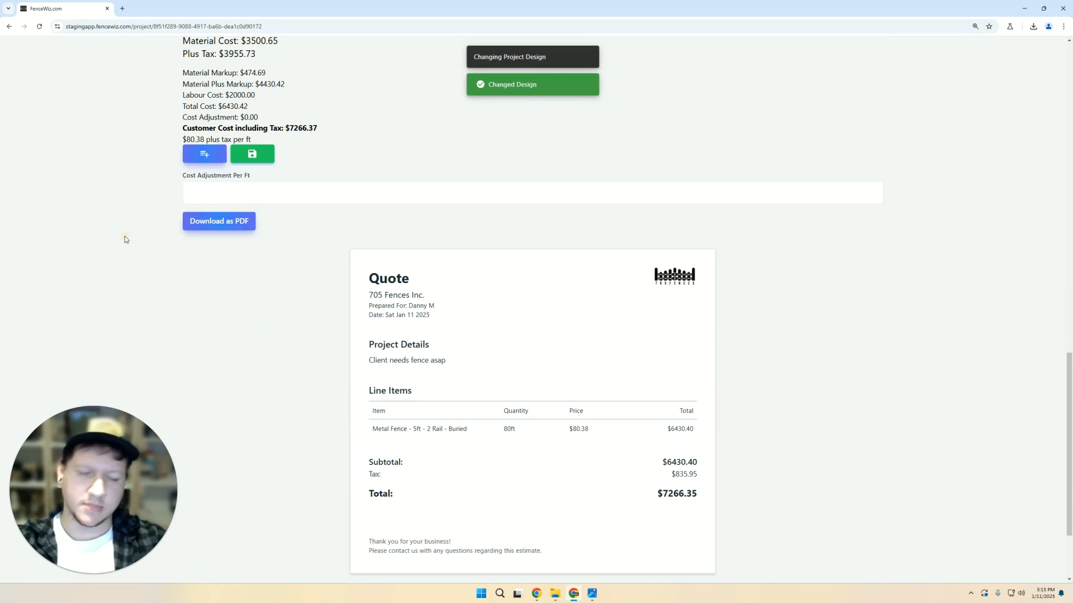
scroll(186, 285, up, 11)
scroll(240, 257, down, 4)
- Leave the project for the saved designs page and open the company's team and pricing settings
click(119, 223)
scroll(124, 268, up, 2)
scroll(131, 261, up, 9)
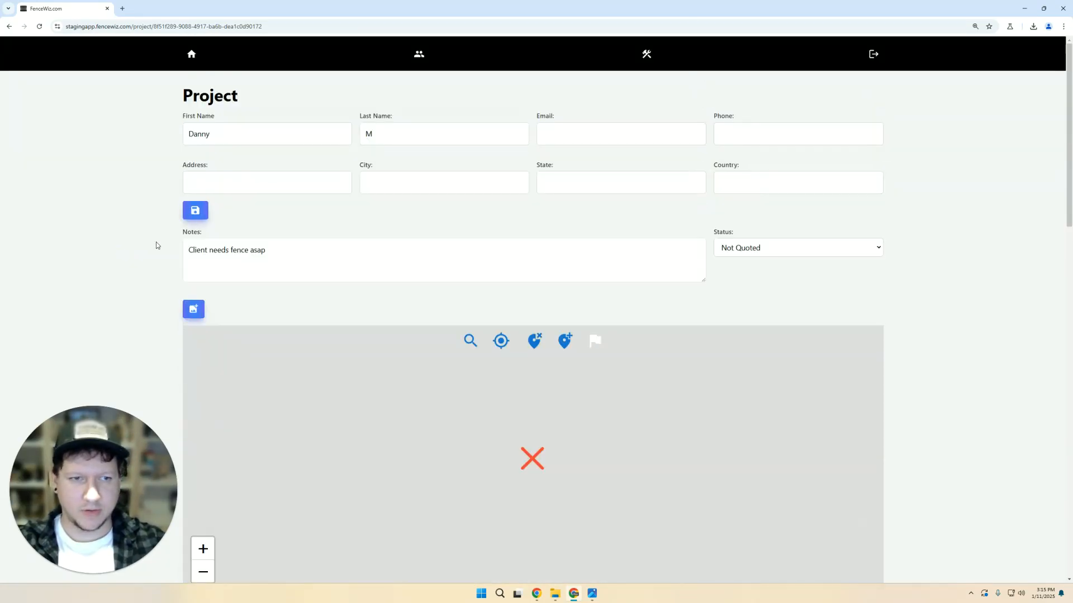
click(646, 54)
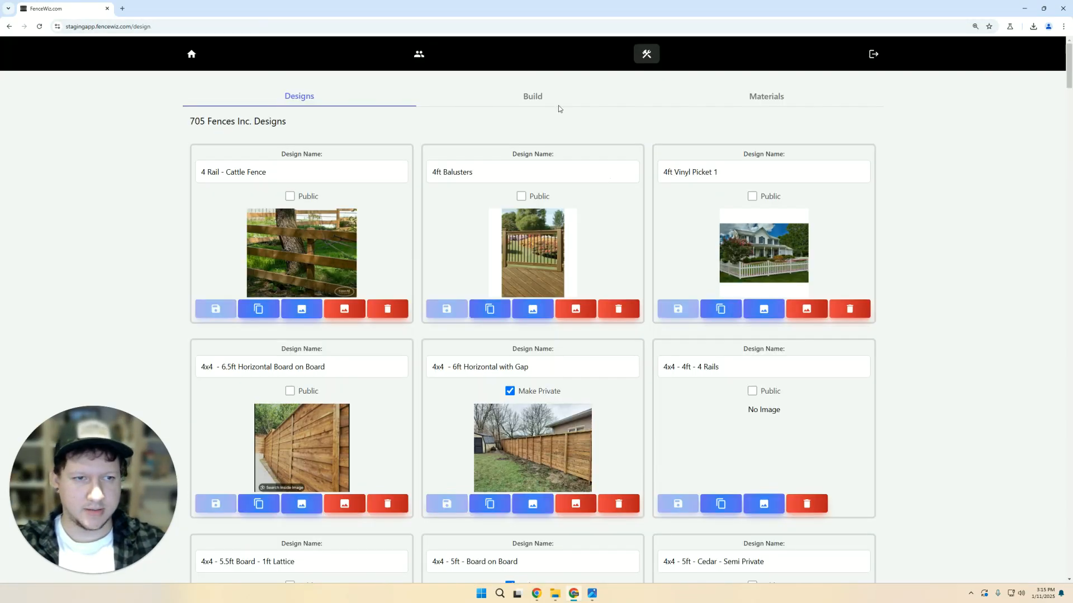
click(424, 57)
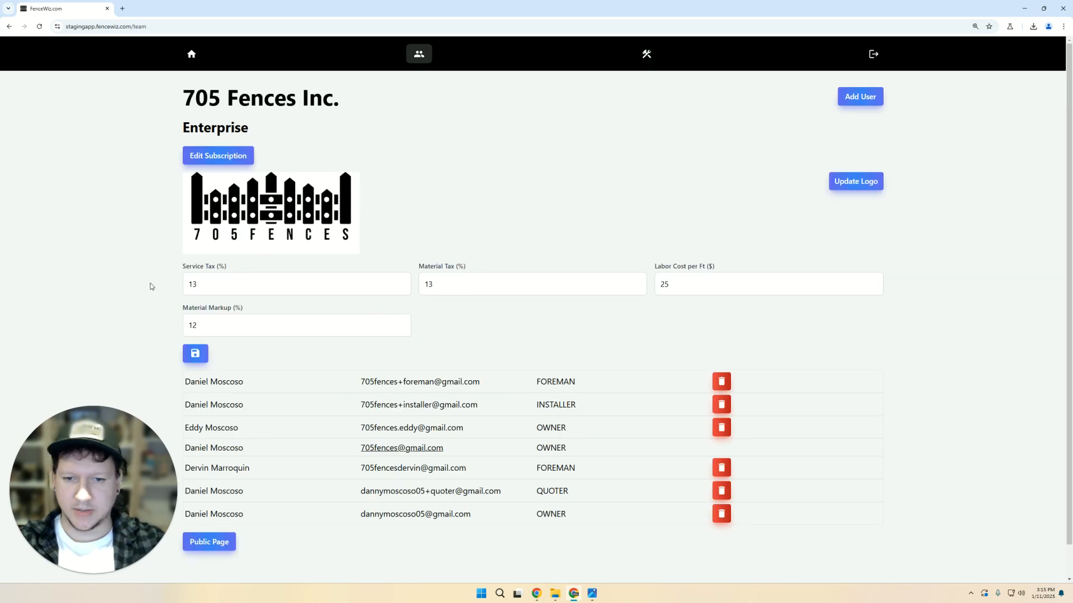